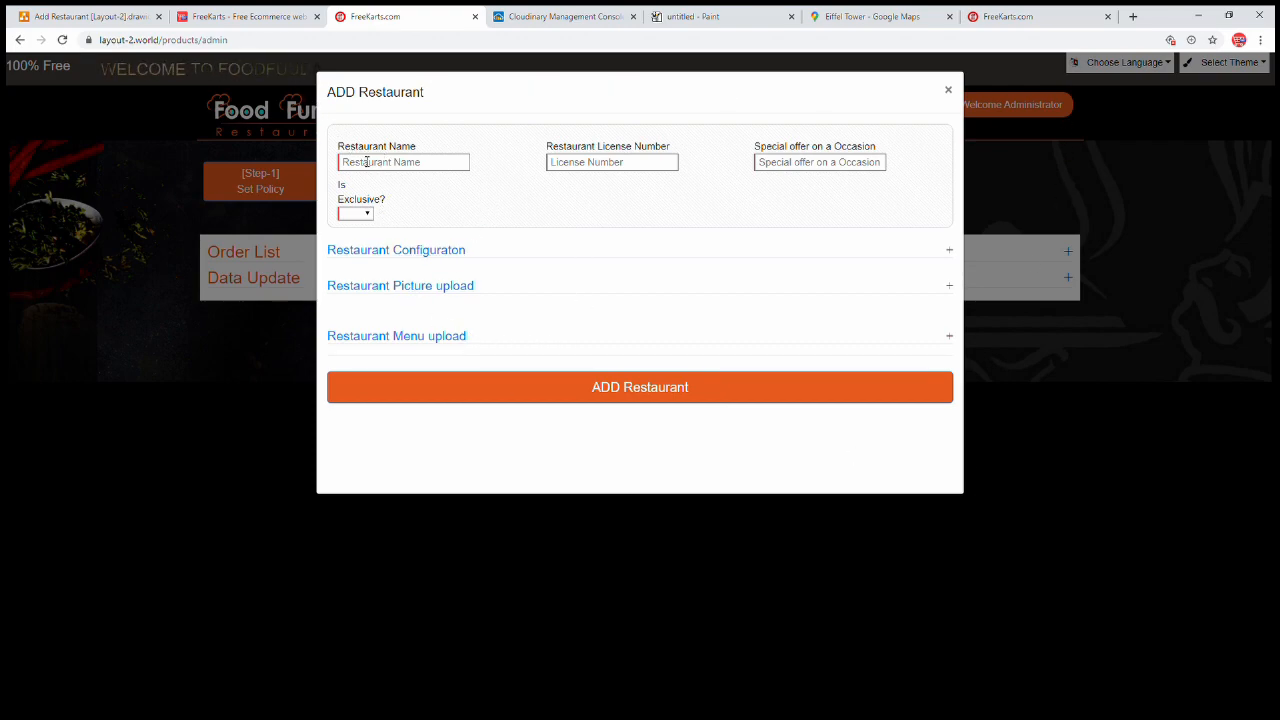
# Highlight the Restaurant Name label, then switch to the Add Restaurant [Layout-2] diagram
pyautogui.moveTo(340, 150); pyautogui.dragTo(438, 156)
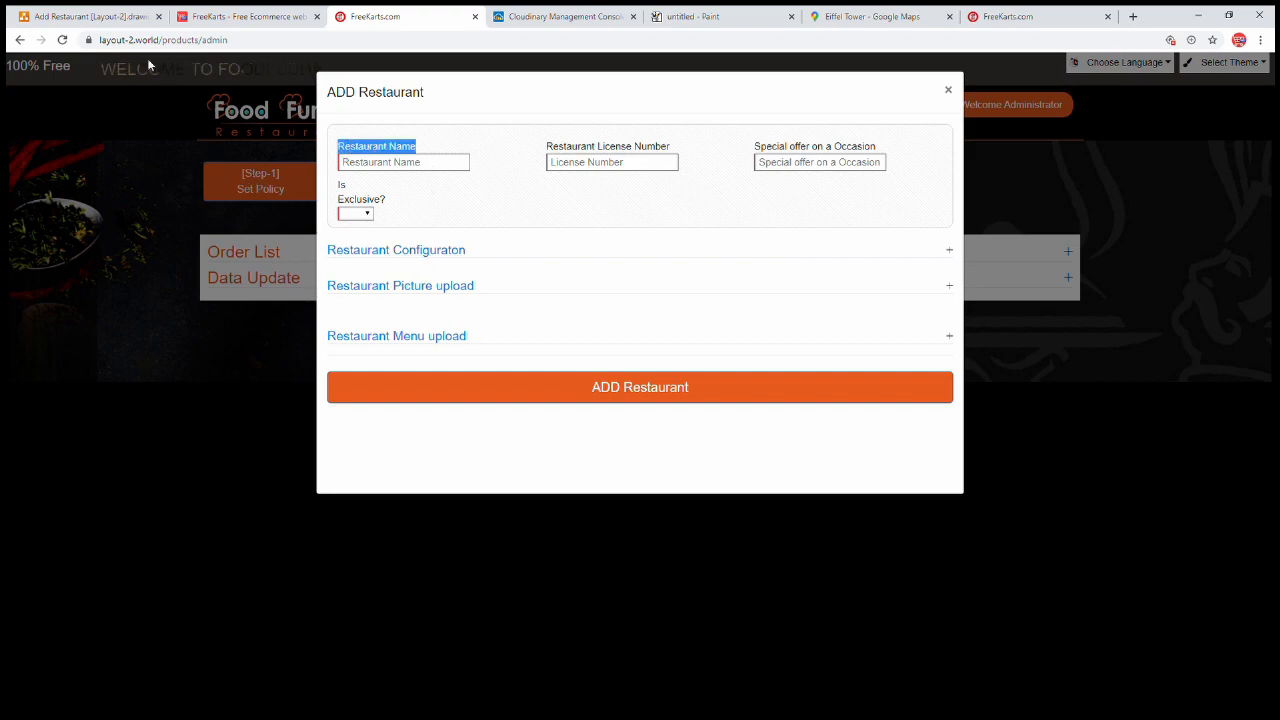
pyautogui.hotkey('ctrl', '1')
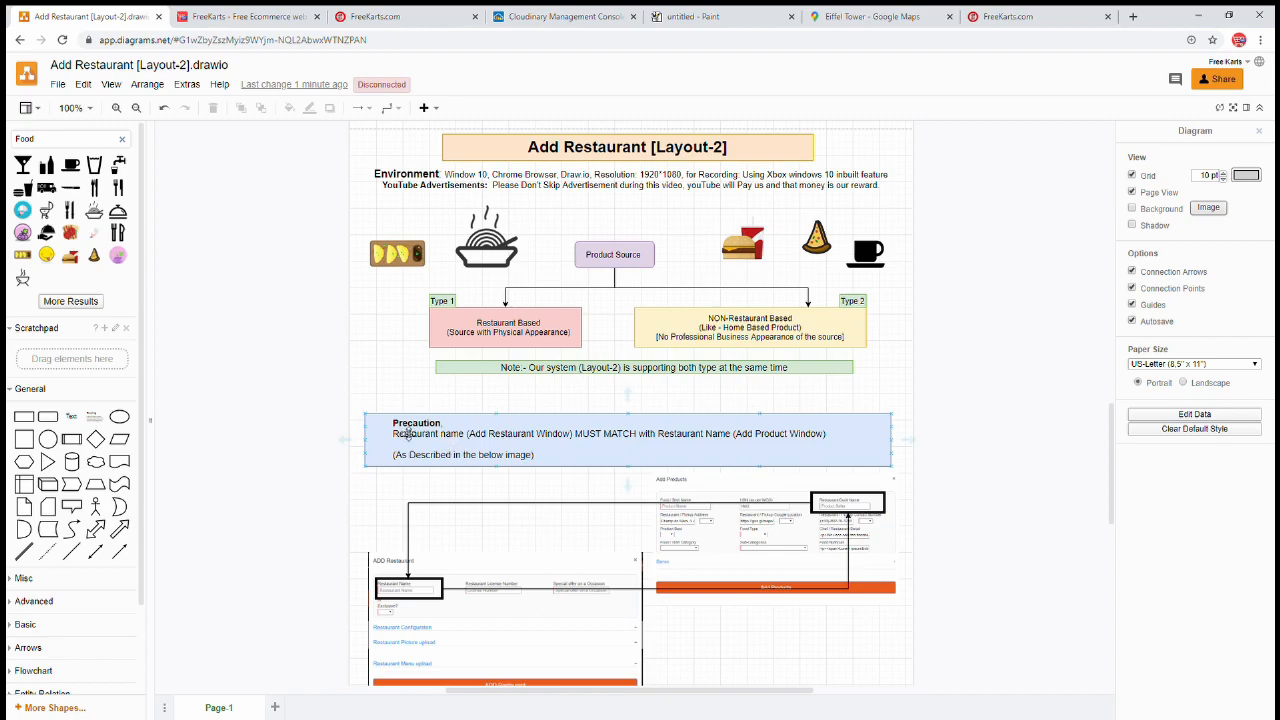
# Review the diagram's Precaution note that restaurant names must match, then return to the FreeKarts form
pyautogui.click(432, 441)
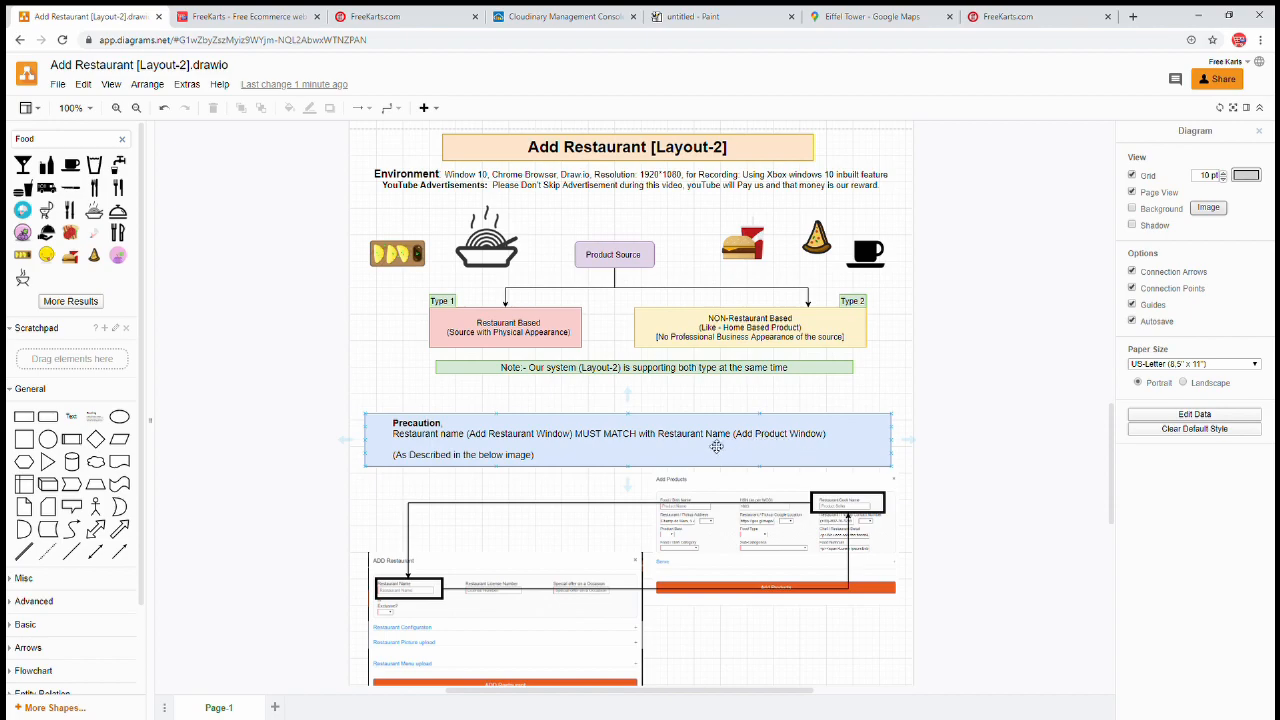
pyautogui.click(218, 226)
pyautogui.click(396, 17)
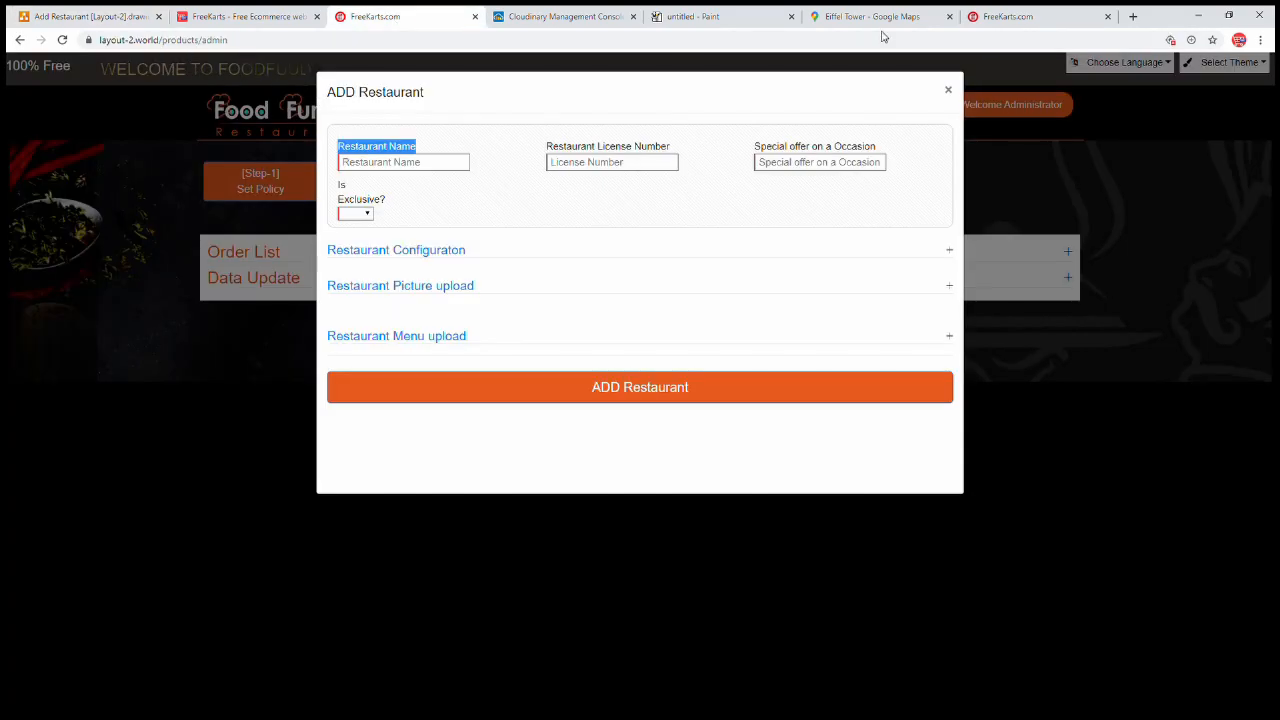
# Copy the Restaurant/Cook Name 'Villa' from the admin page's Add Food/Dish form
pyautogui.click(1029, 22)
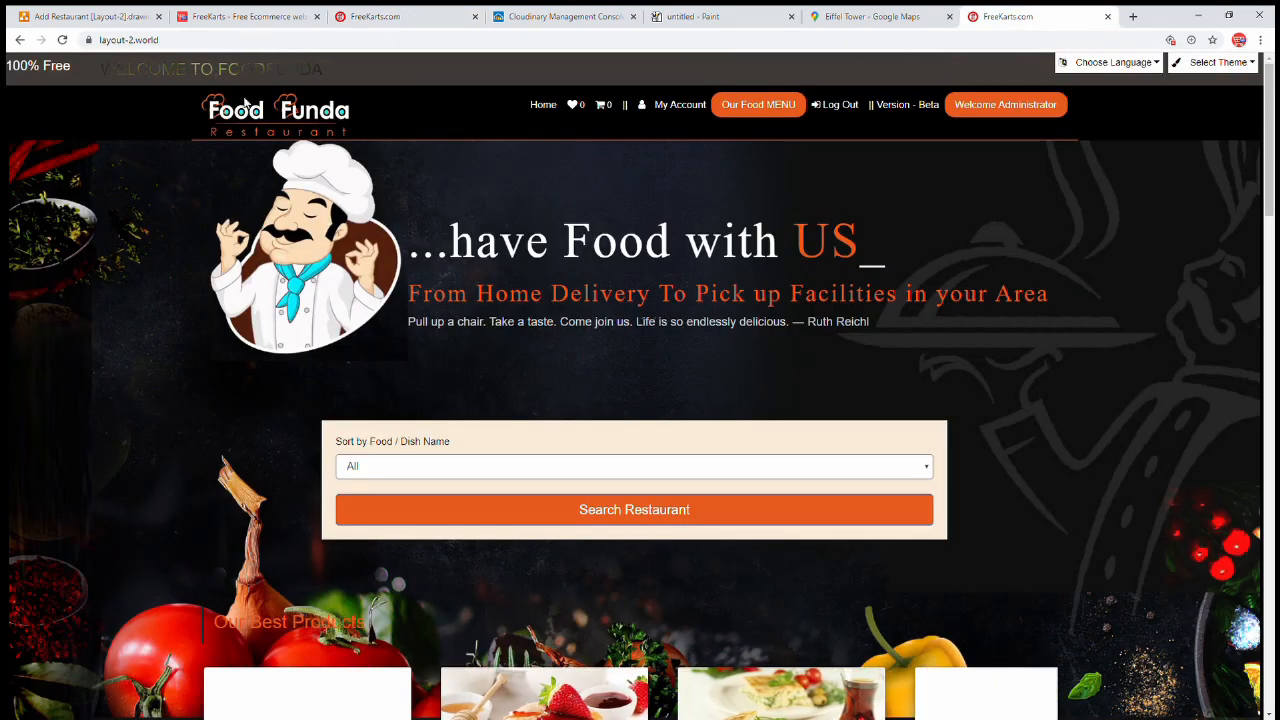
pyautogui.click(373, 20)
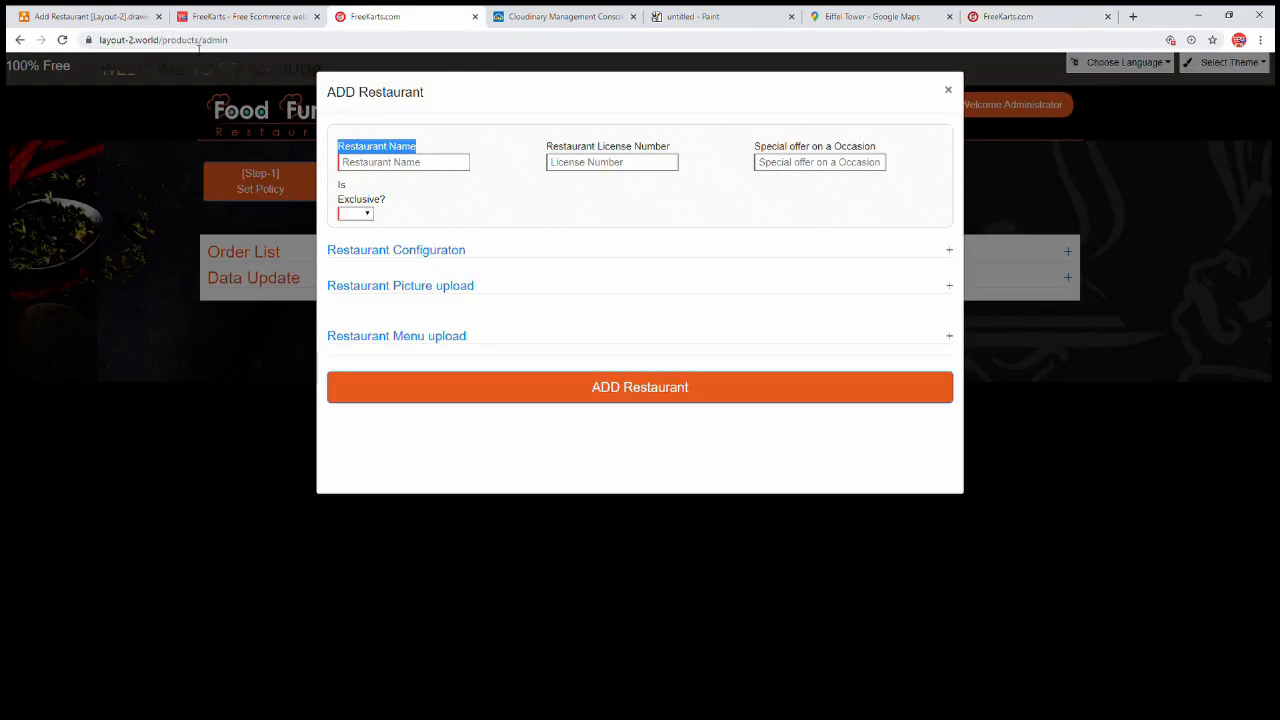
pyautogui.click(1008, 16)
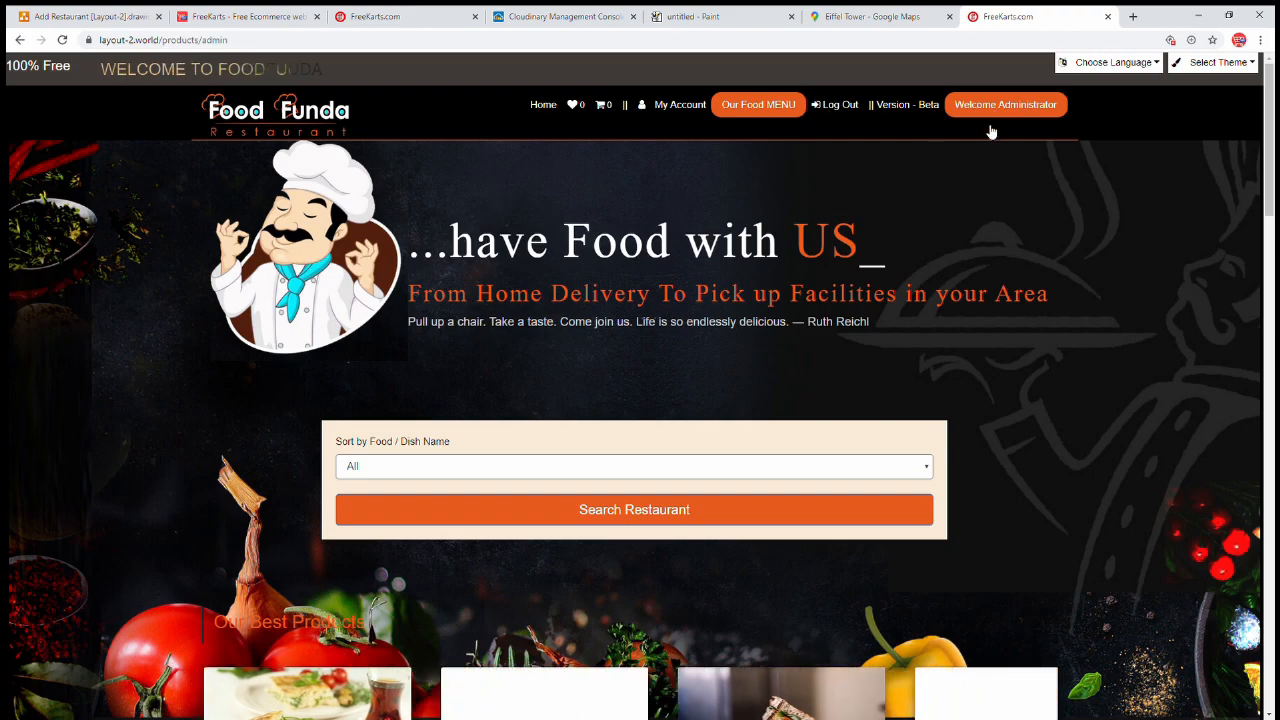
pyautogui.click(991, 128)
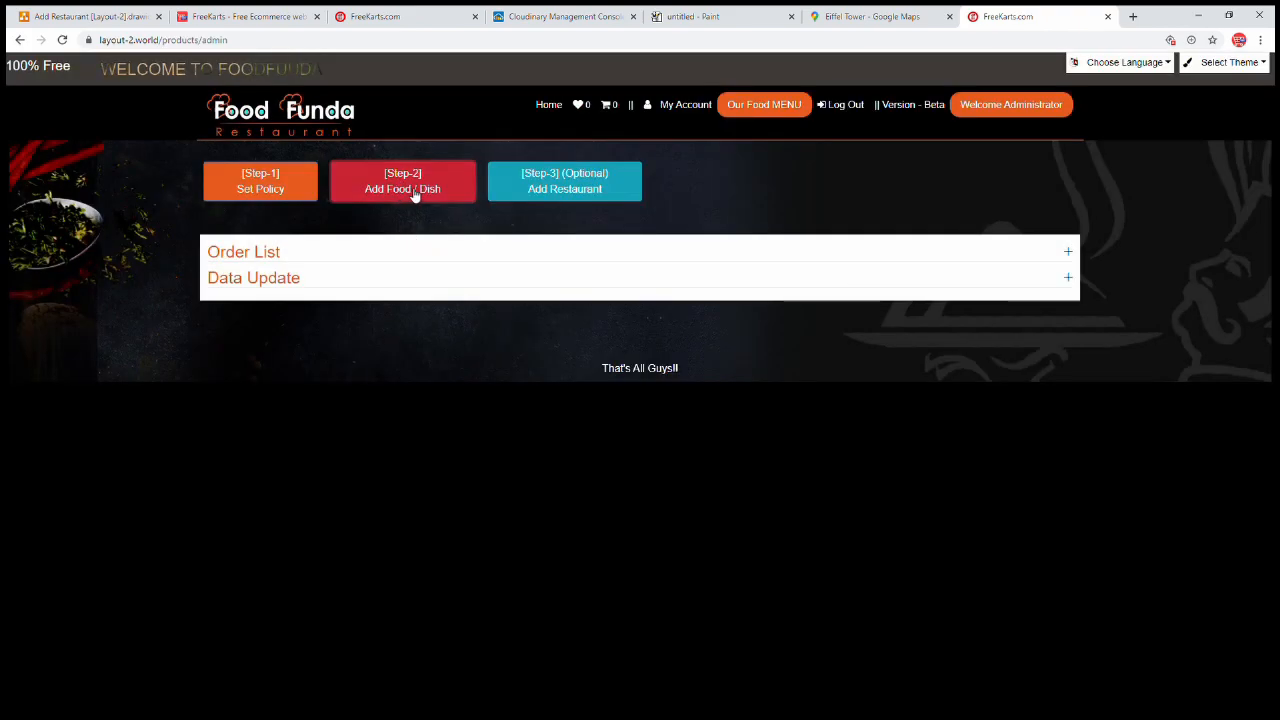
pyautogui.click(412, 192)
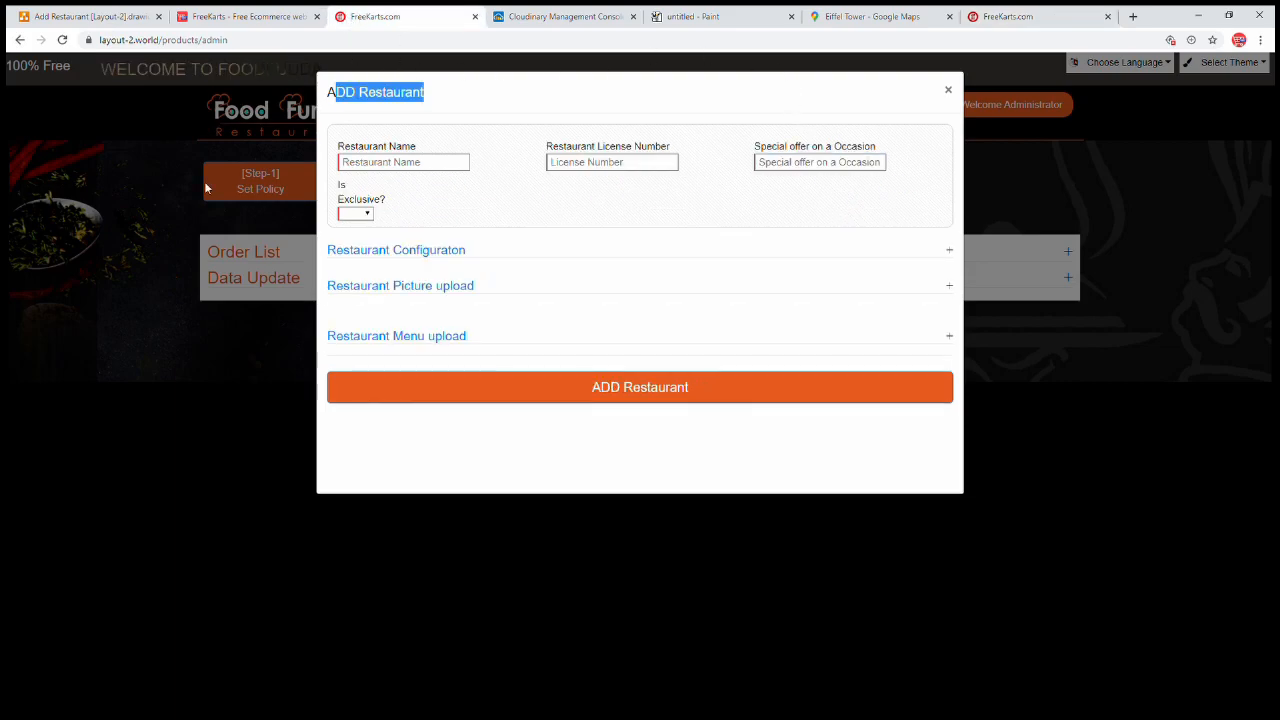
pyautogui.click(204, 181)
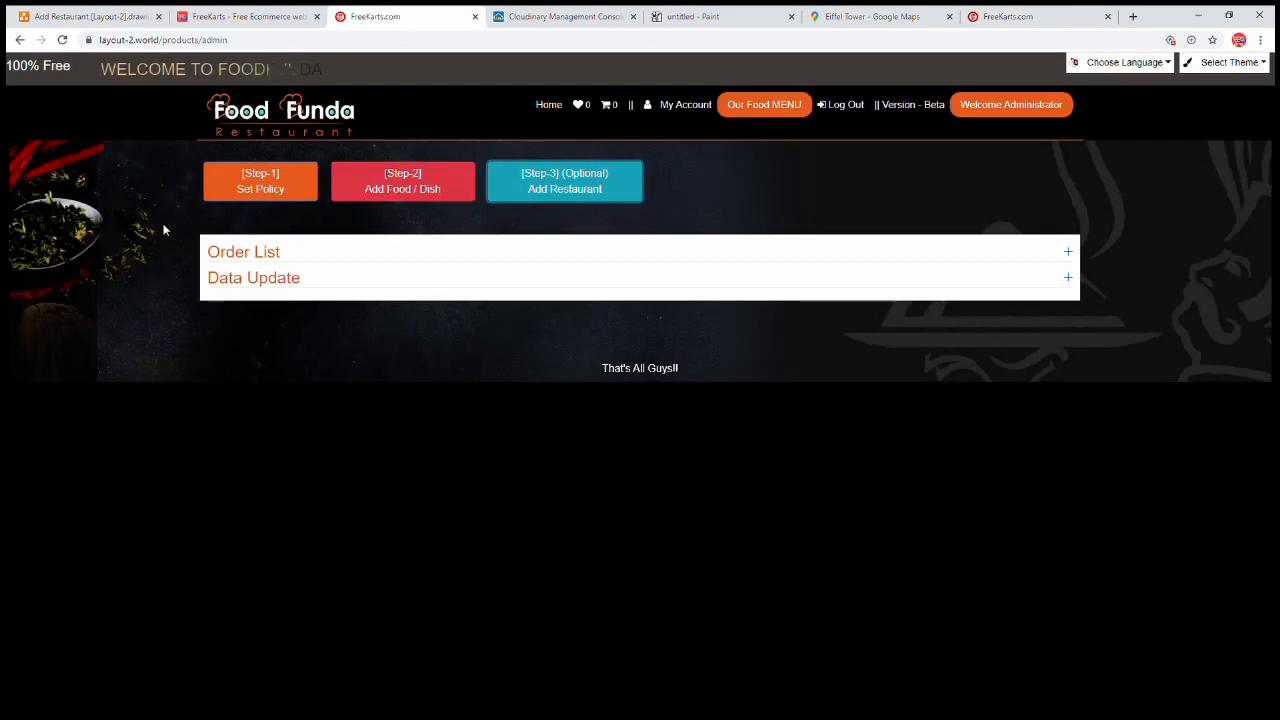
# Paste 'Villa' into the ADD Restaurant form's Restaurant Name field
pyautogui.click(575, 193)
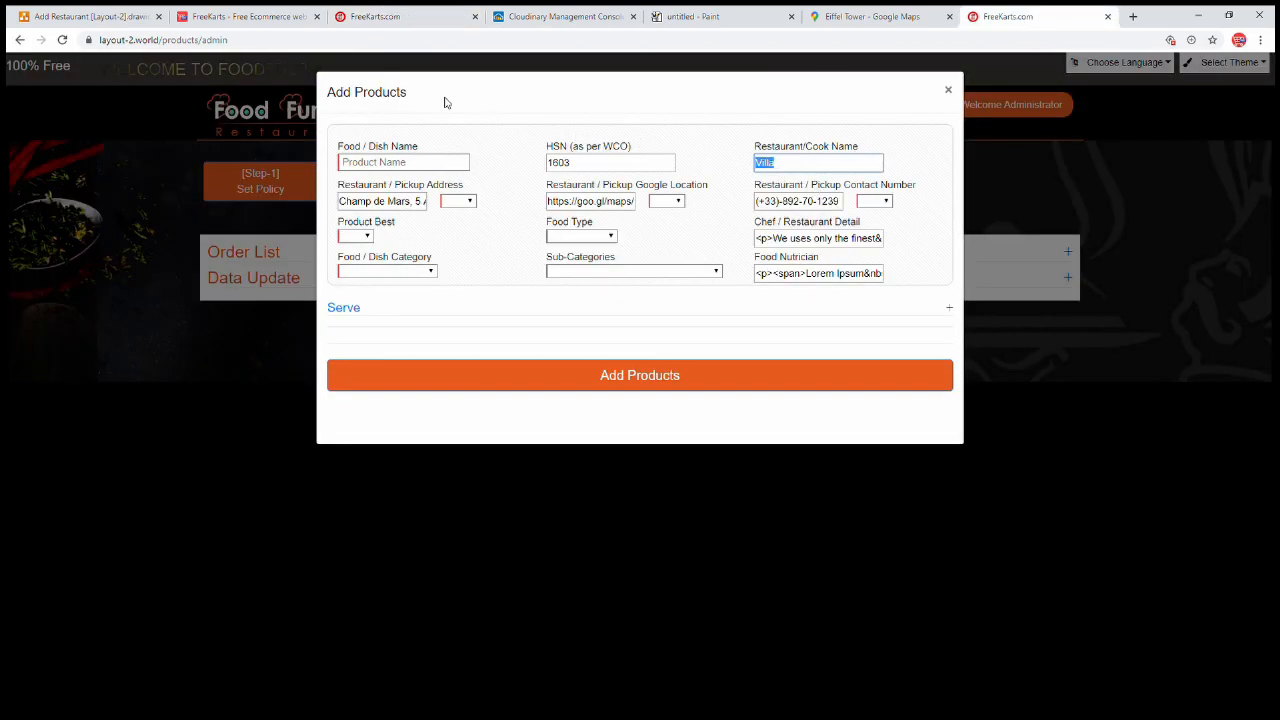
pyautogui.click(395, 12)
pyautogui.click(378, 171)
pyautogui.write('Villa')
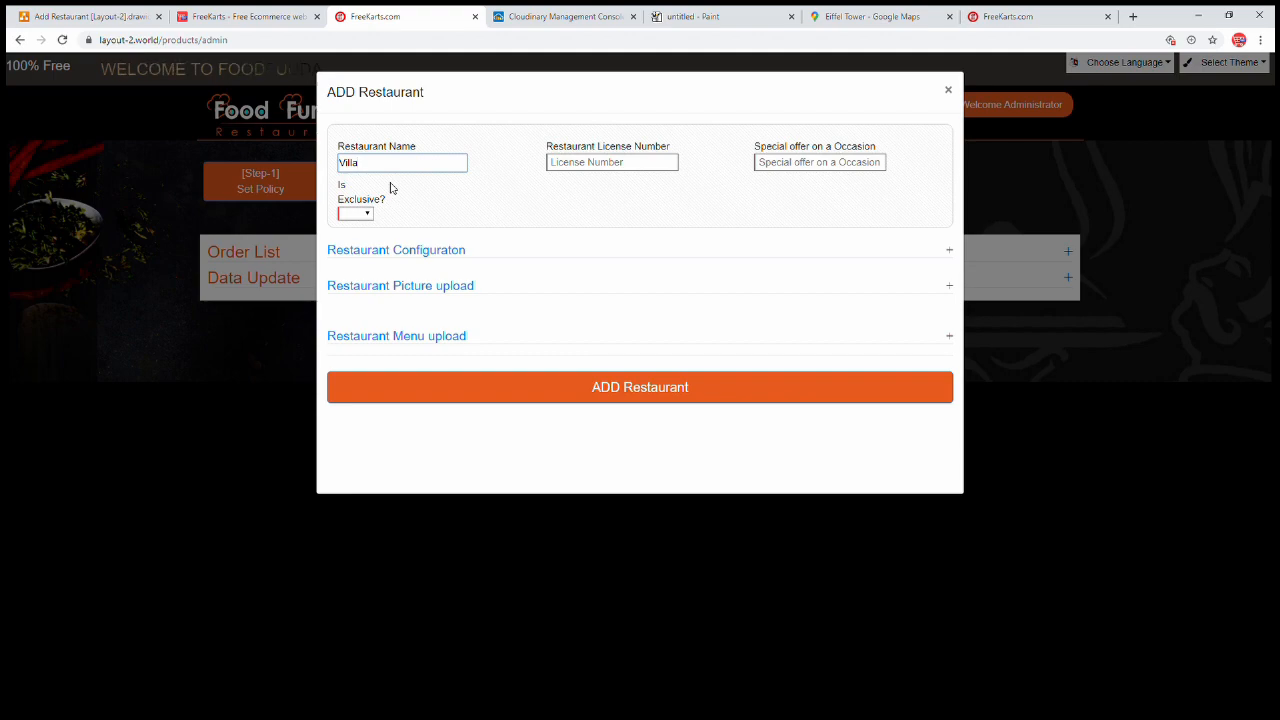
# Set the Restaurant License Number to 0, starting from Food Twister's license number
pyautogui.click(612, 175)
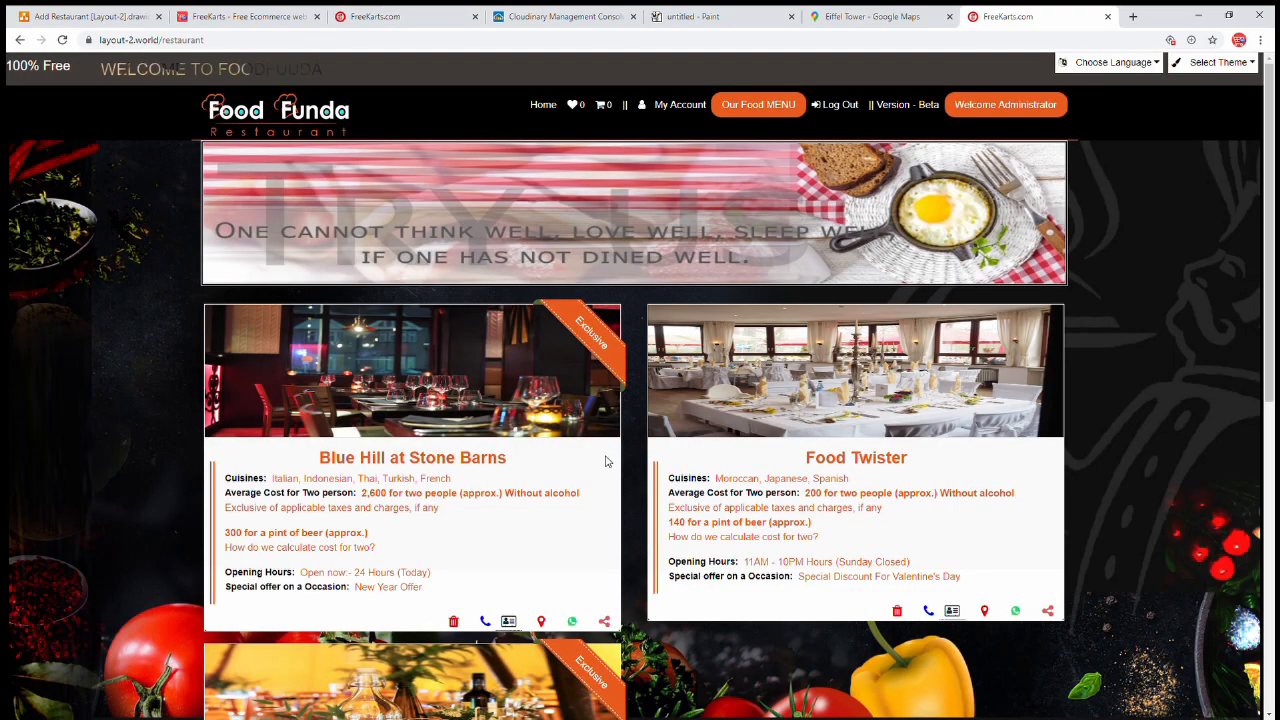
pyautogui.click(863, 398)
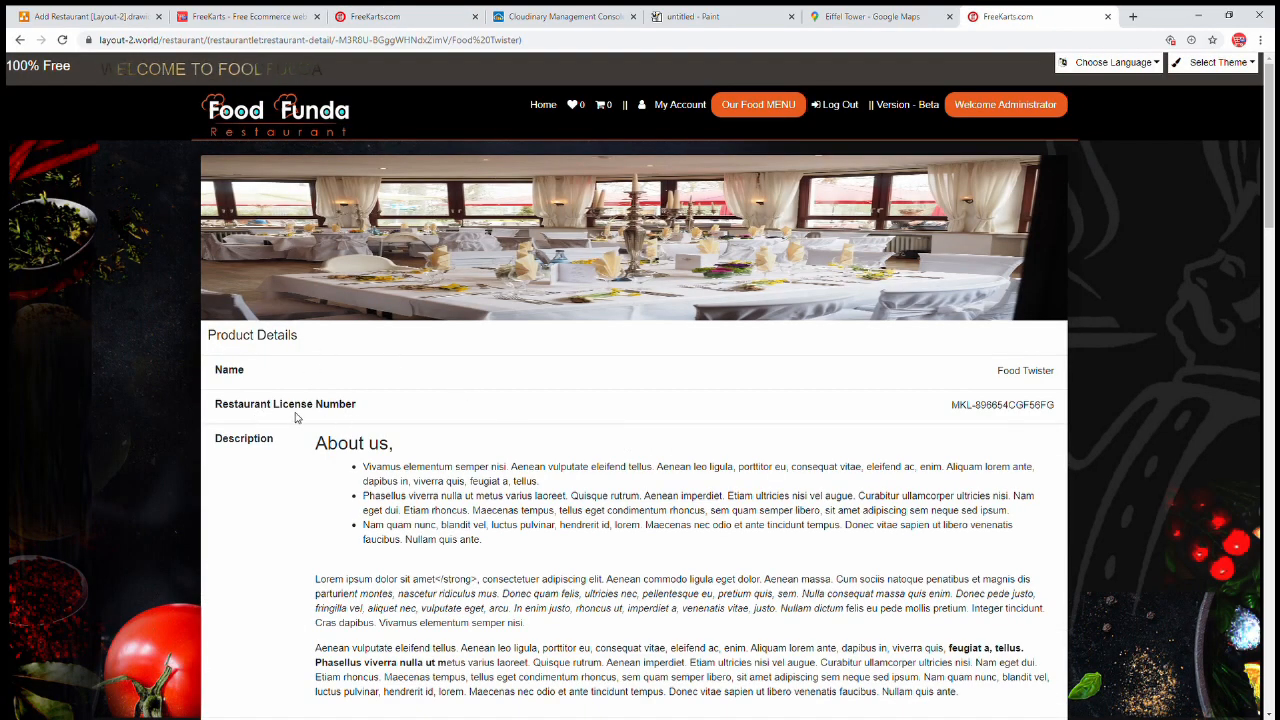
pyautogui.tripleClick(986, 404)
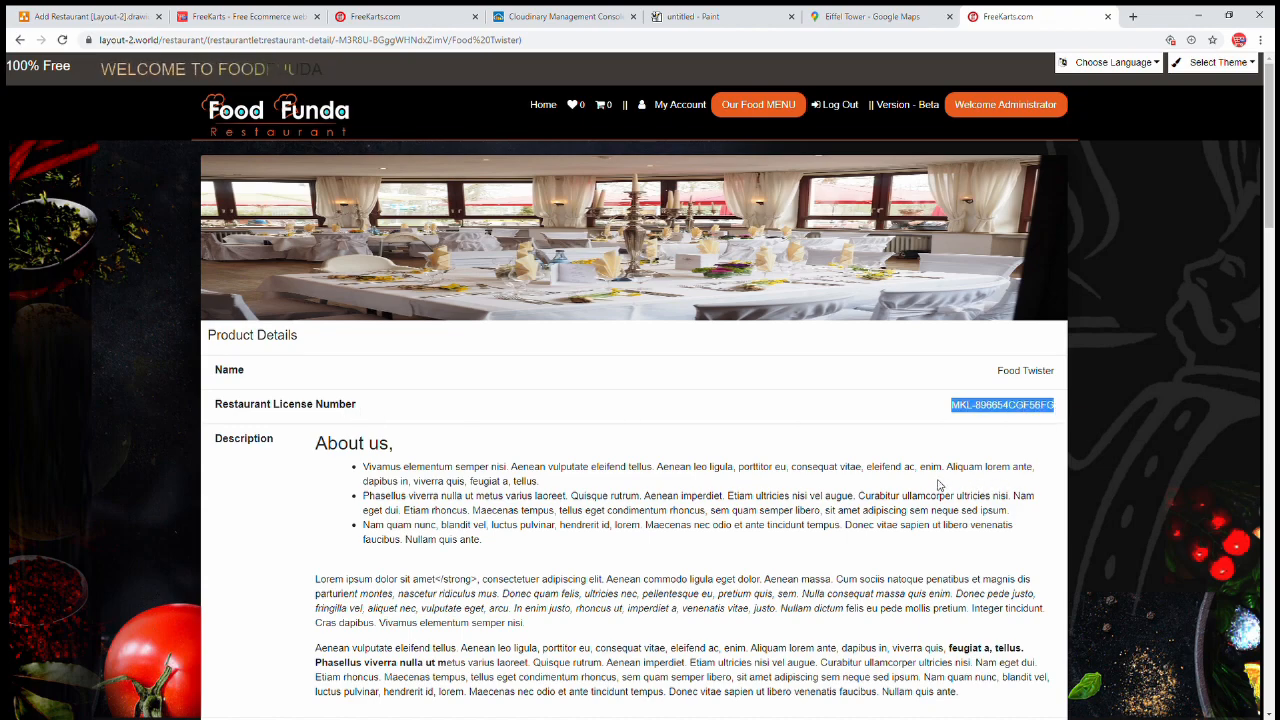
pyautogui.click(365, 17)
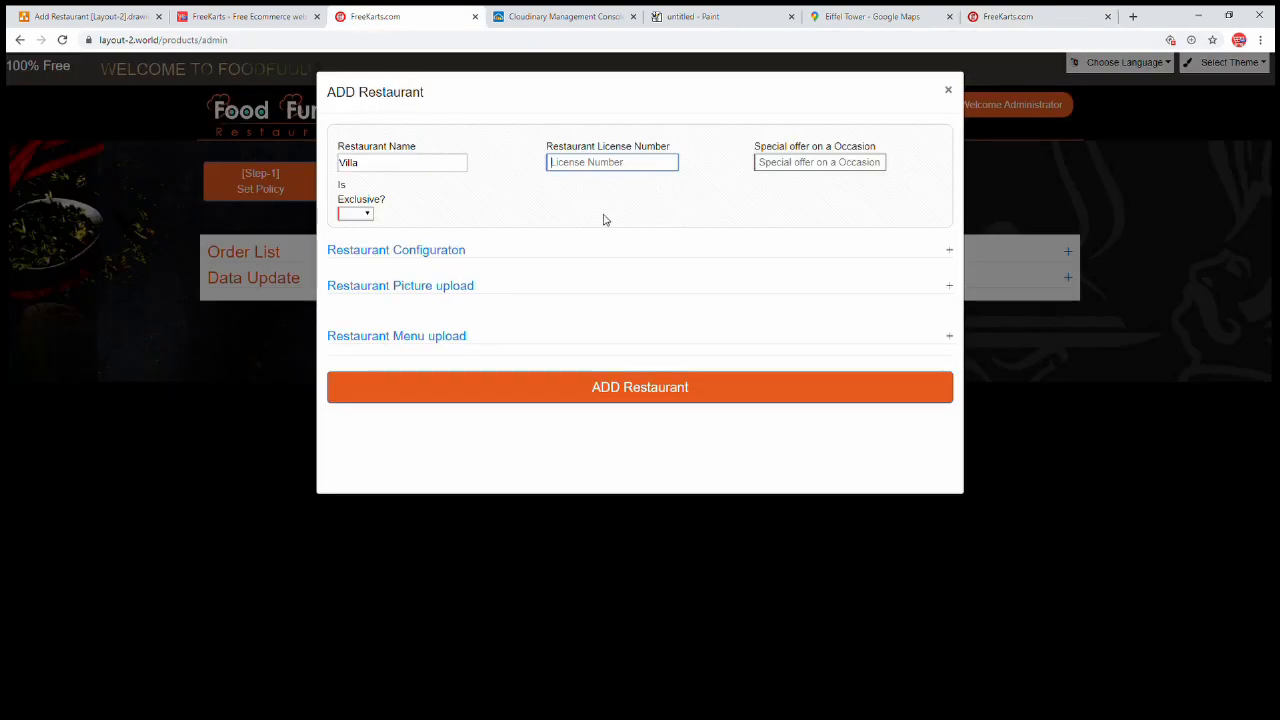
pyautogui.hotkey('ctrl', 'v')
pyautogui.moveTo(649, 164); pyautogui.dragTo(467, 150)
pyautogui.write('0')
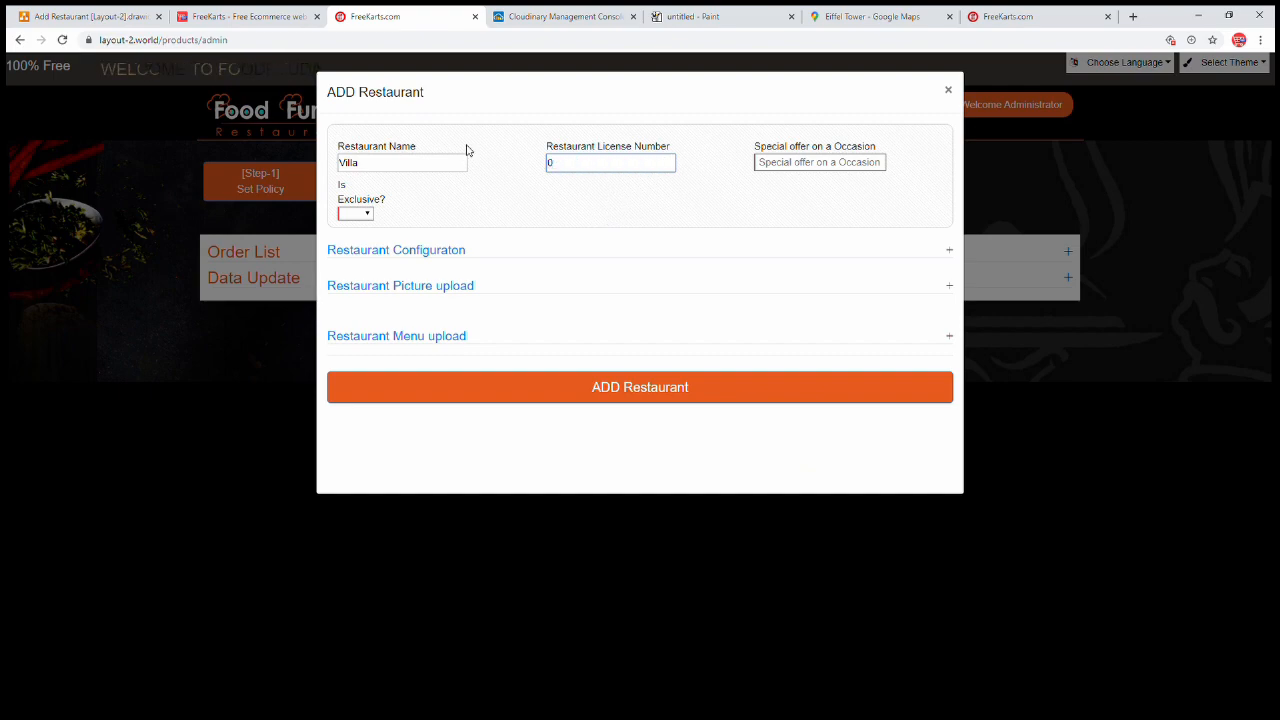
# Copy Food Twister's offer text 'Special Discount For Valentine's Day' from its detail page
pyautogui.moveTo(789, 147); pyautogui.dragTo(894, 149)
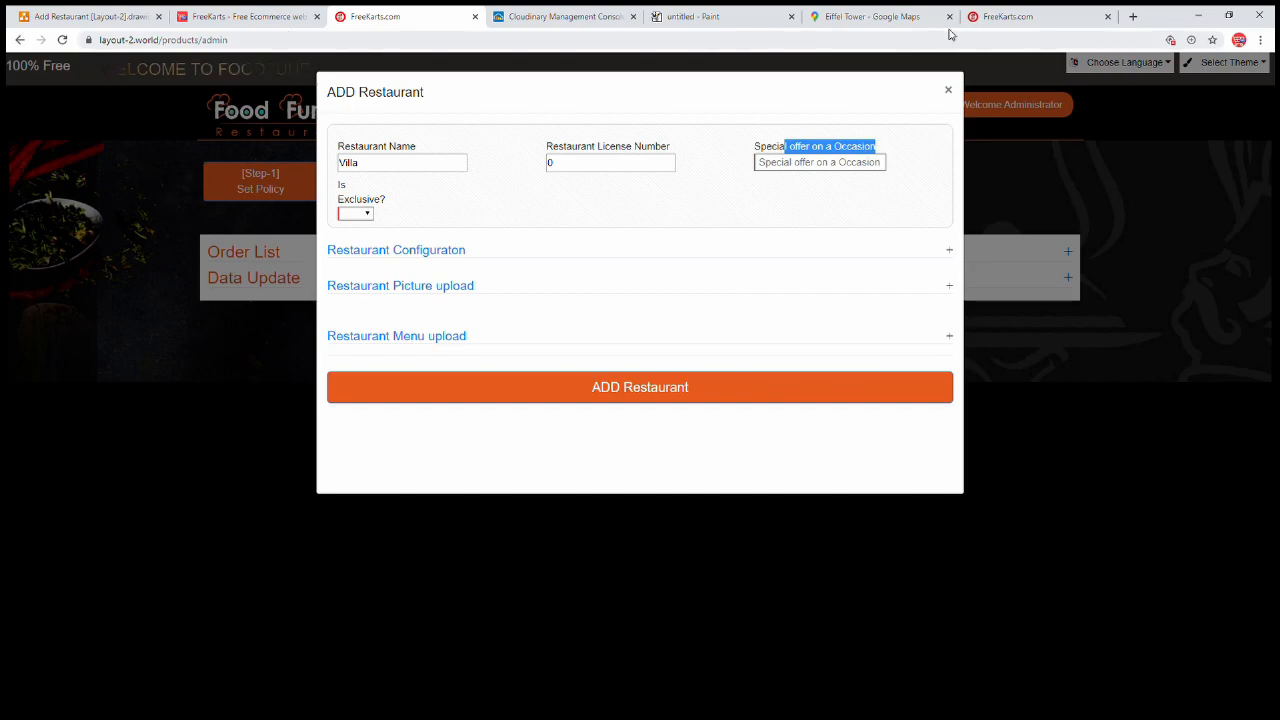
pyautogui.click(1010, 17)
pyautogui.scroll(-6, 888, 434)
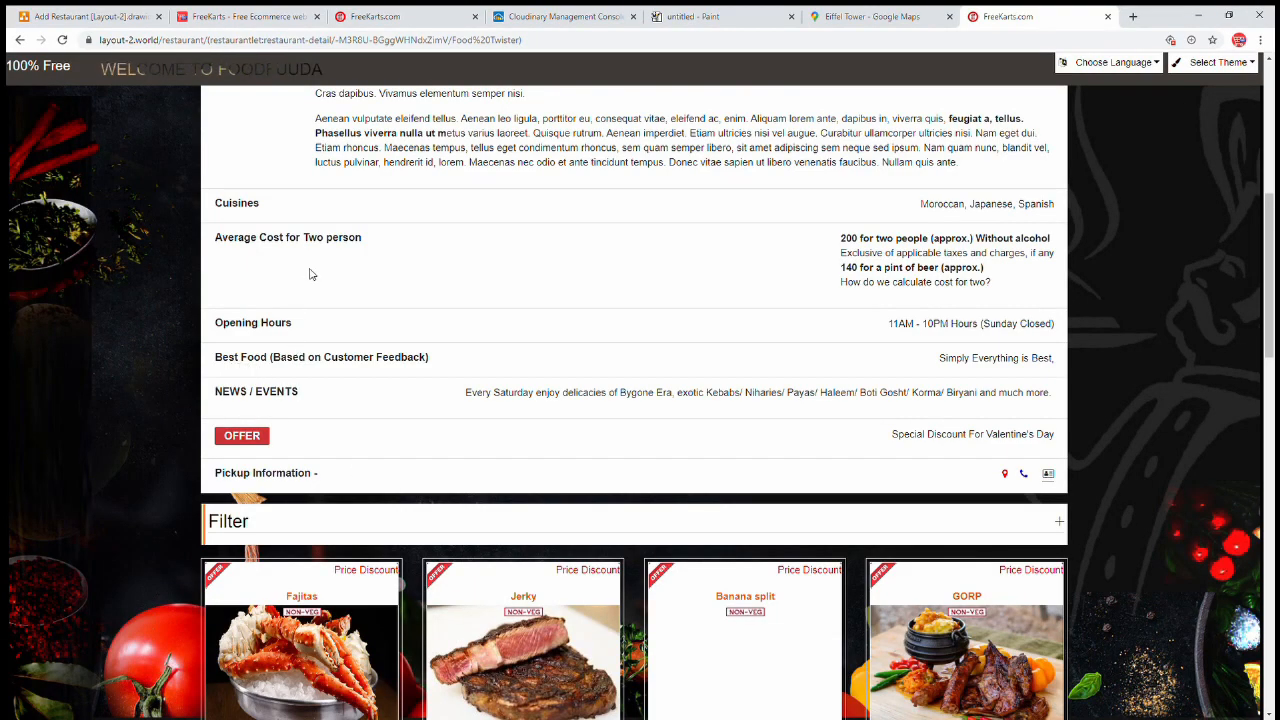
pyautogui.moveTo(892, 434); pyautogui.dragTo(1065, 440)
pyautogui.hotkey('ctrl', 'c')
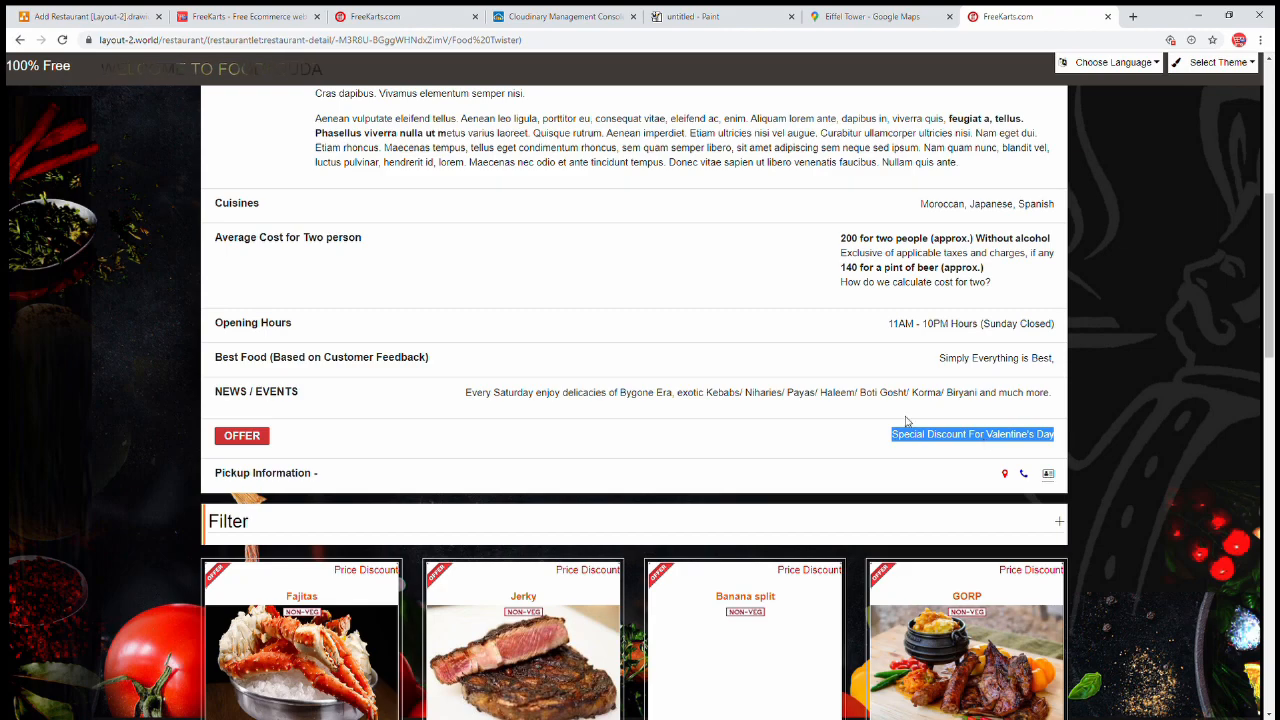
pyautogui.scroll(2, 899, 397)
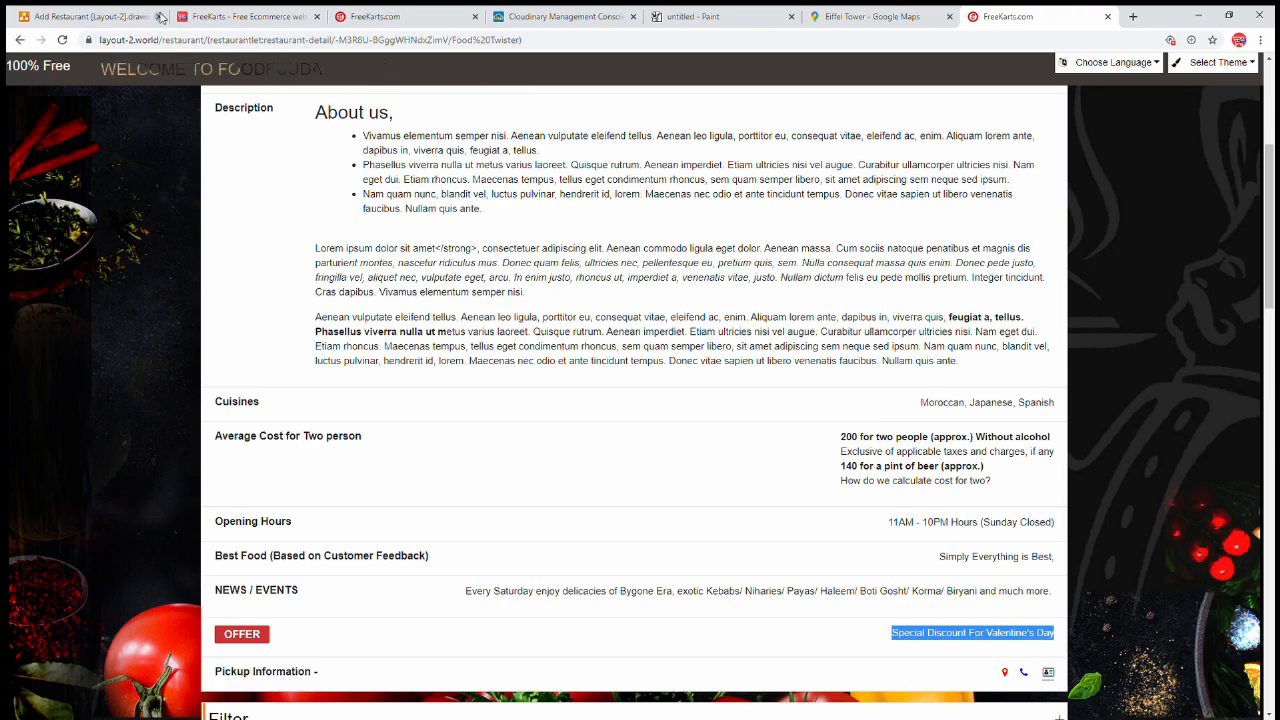
# Convert 'Special Discount For Valentine's Day' to HTML in the FreeKarts HTML Editor and copy the code
pyautogui.click(208, 17)
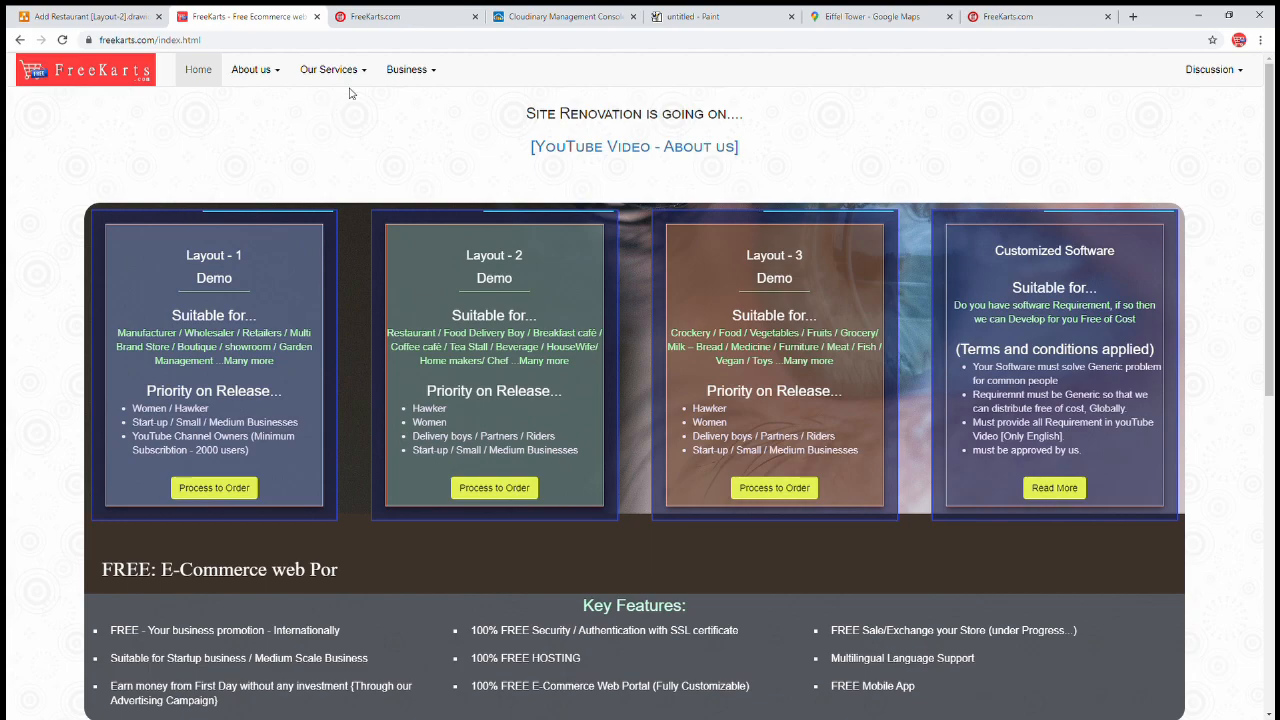
pyautogui.click(412, 70)
pyautogui.click(403, 188)
pyautogui.moveTo(266, 314); pyautogui.dragTo(12, 317)
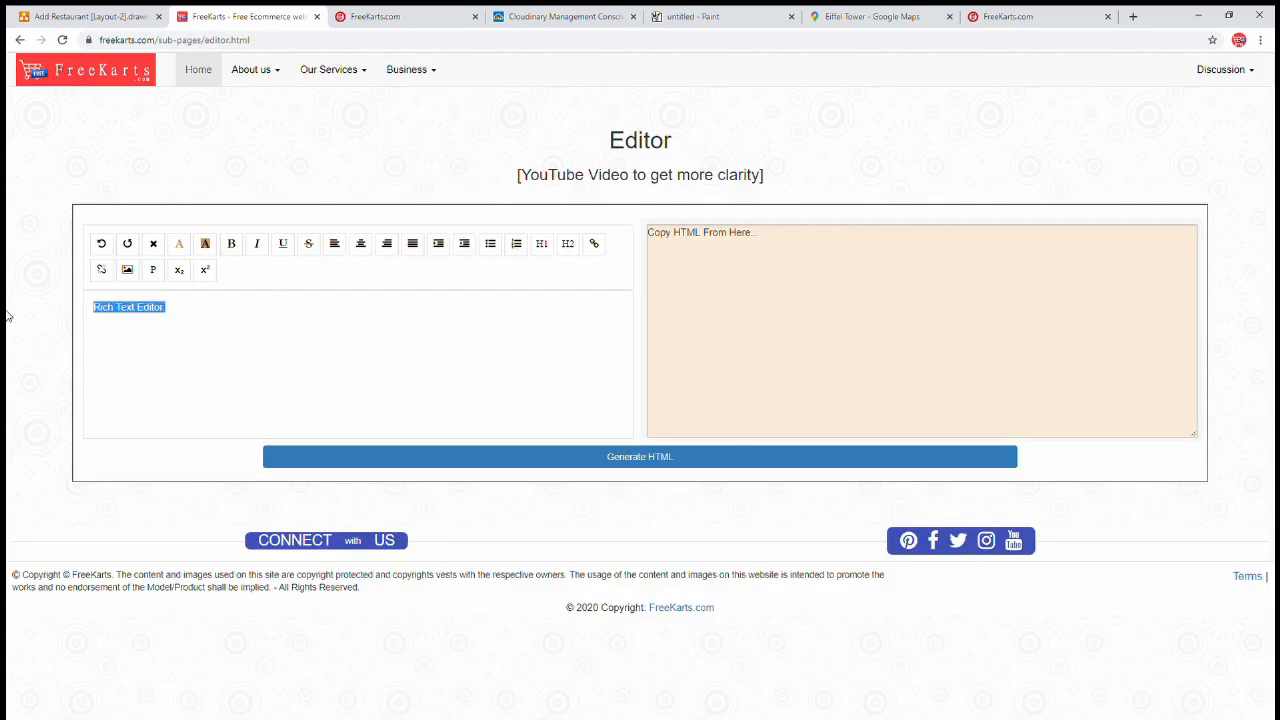
pyautogui.hotkey('ctrl', 'v')
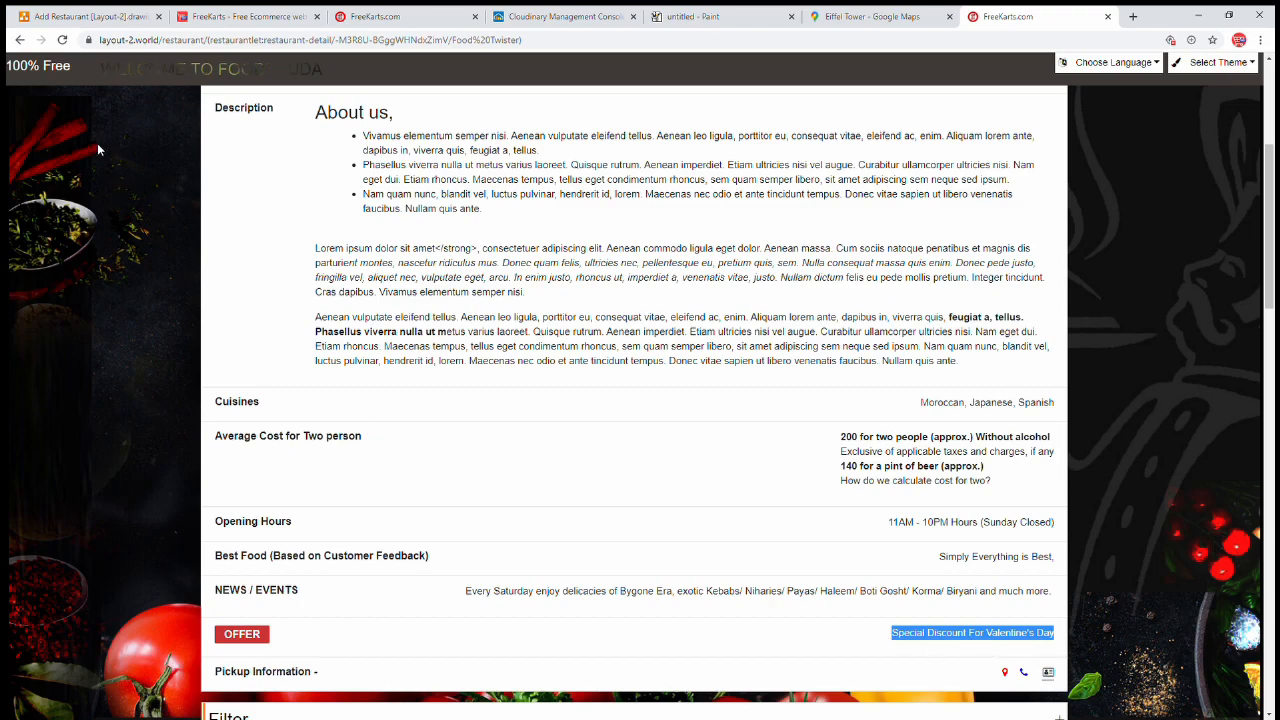
pyautogui.click(229, 27)
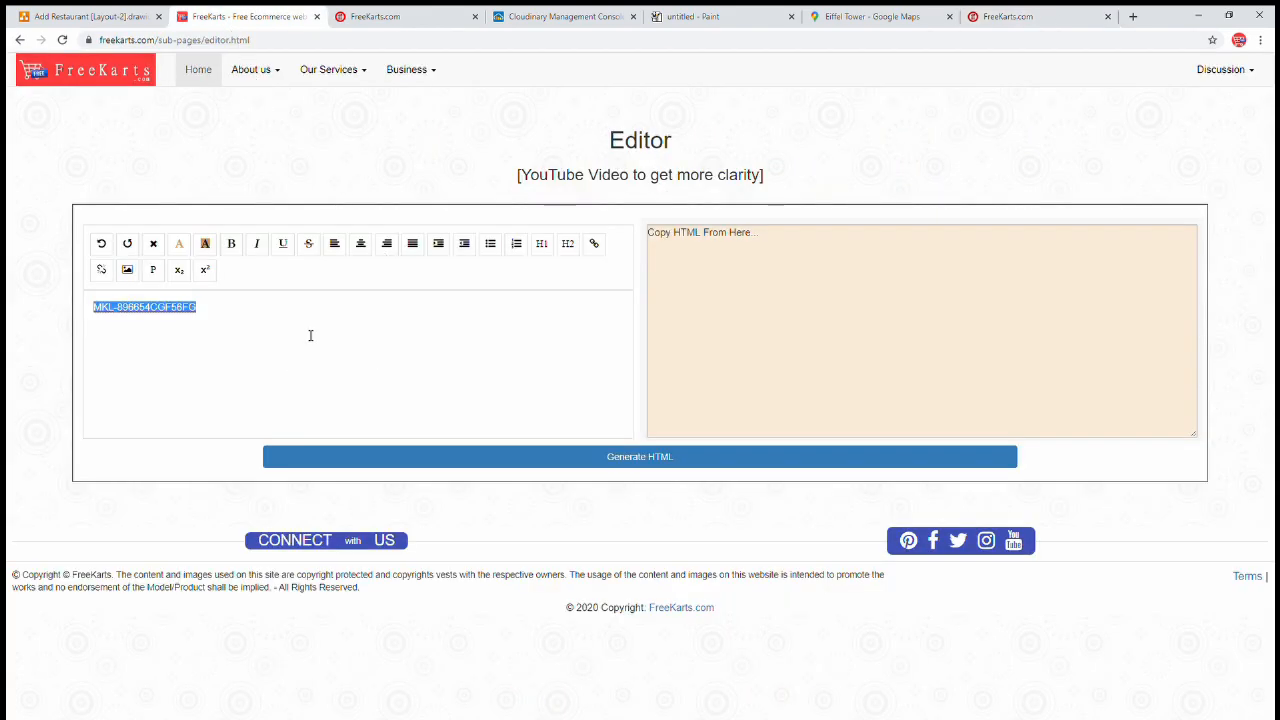
pyautogui.hotkey('ctrl', 'v')
pyautogui.click(470, 457)
pyautogui.moveTo(656, 274); pyautogui.dragTo(669, 247)
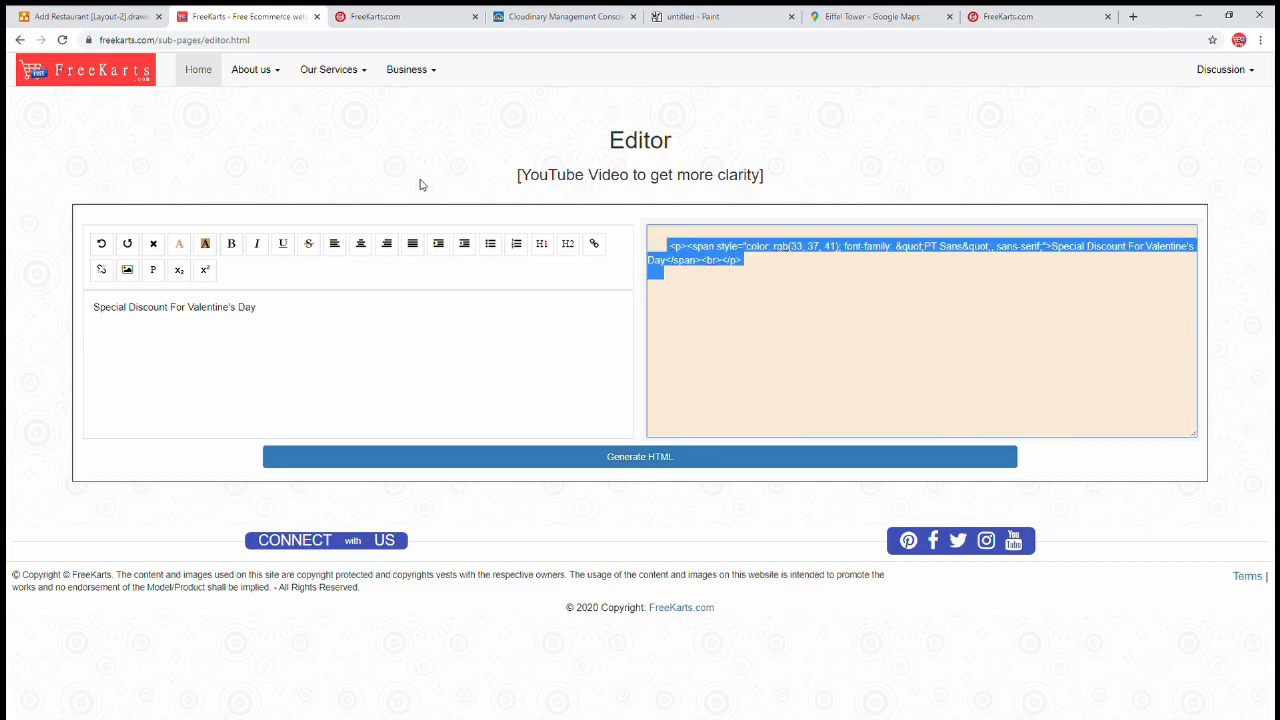
pyautogui.click(365, 22)
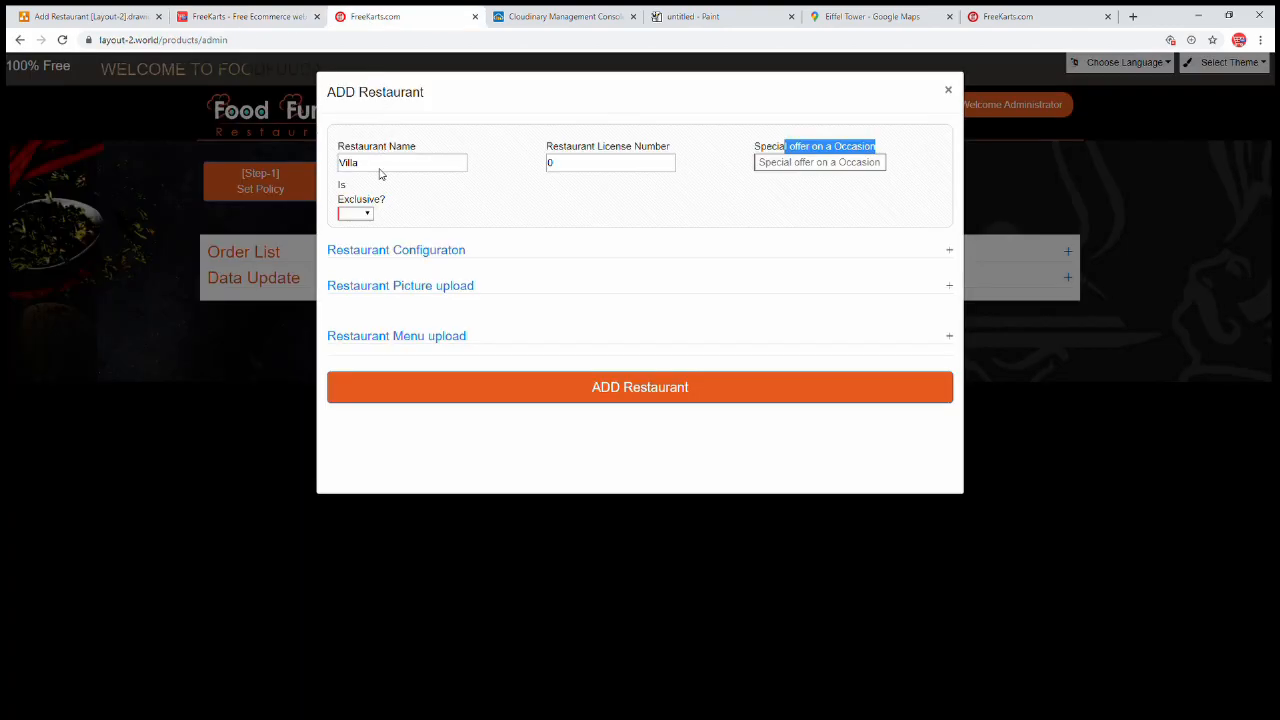
# Paste the offer HTML into the Special offer on a Occasion field, then view the restaurant list
pyautogui.click(765, 164)
pyautogui.hotkey('ctrl', 'v')
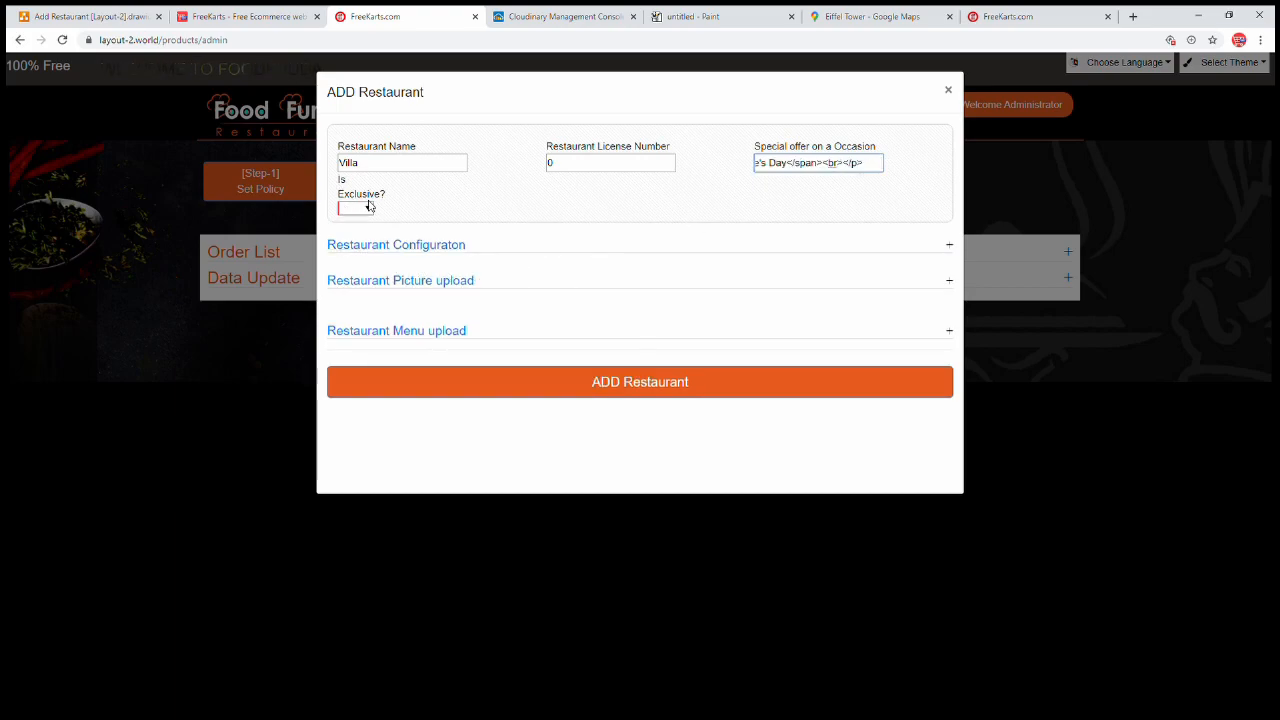
pyautogui.click(1020, 18)
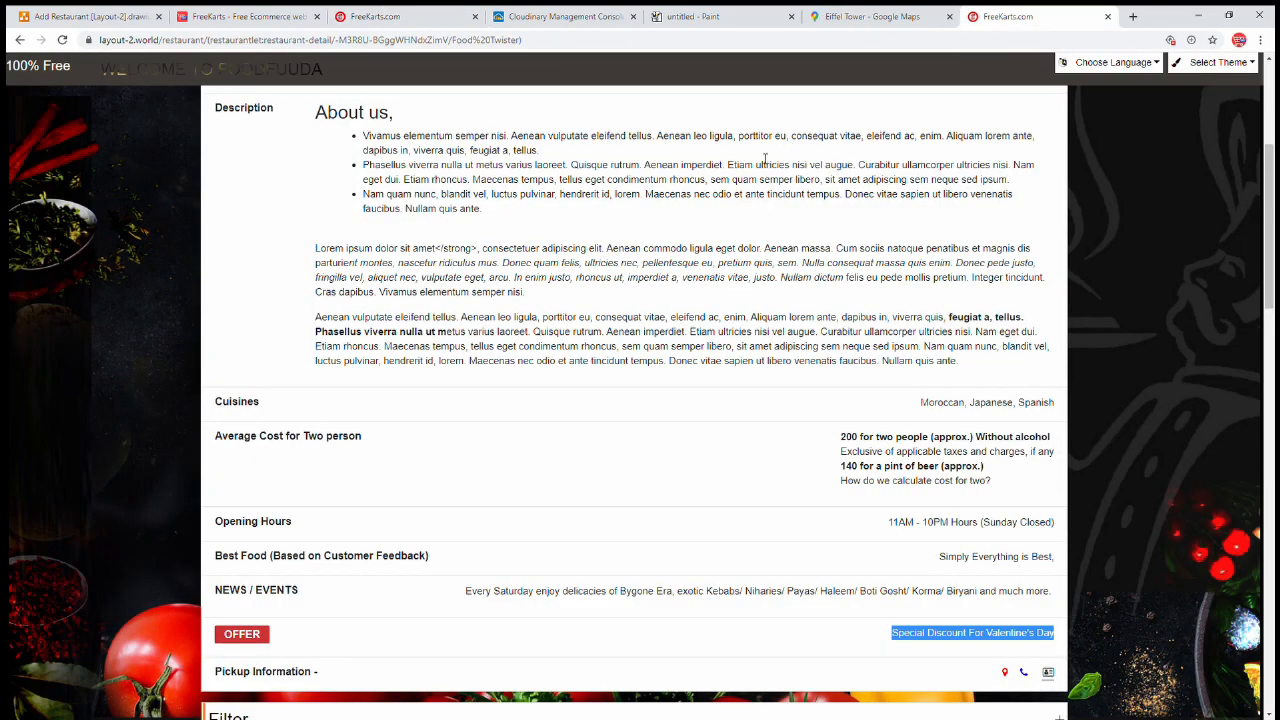
pyautogui.scroll(3, 630, 340)
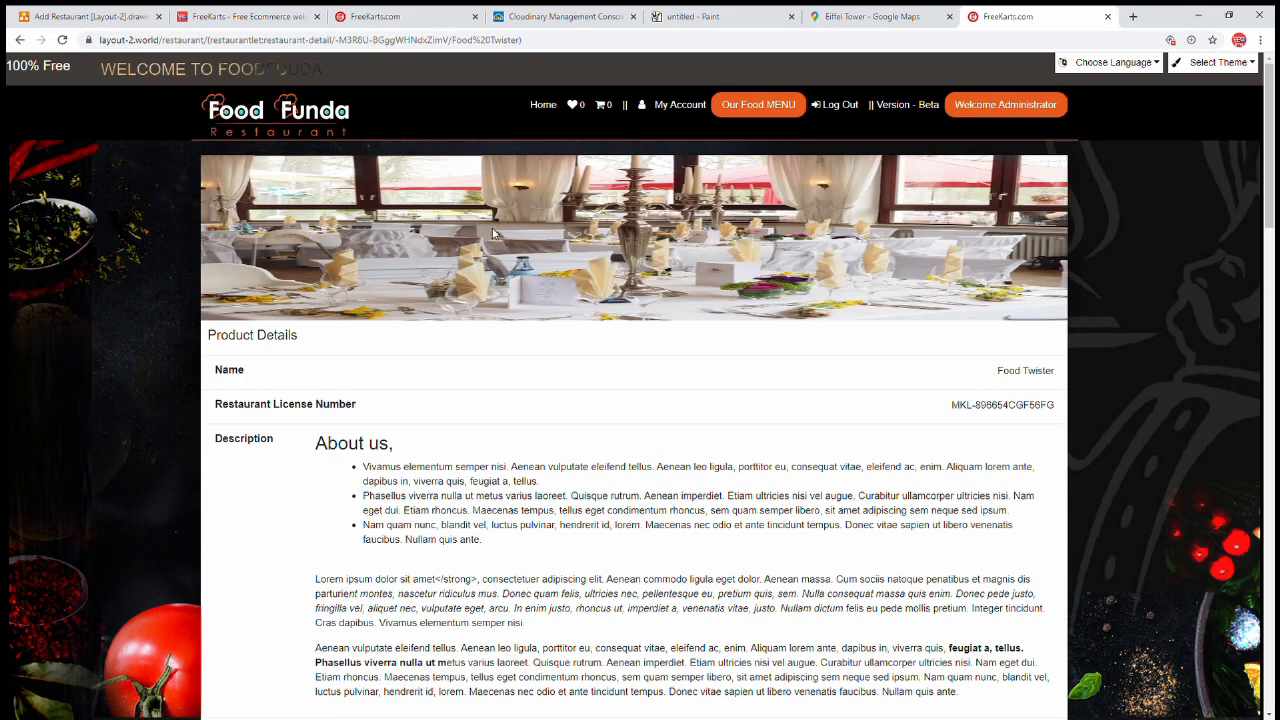
pyautogui.click(545, 106)
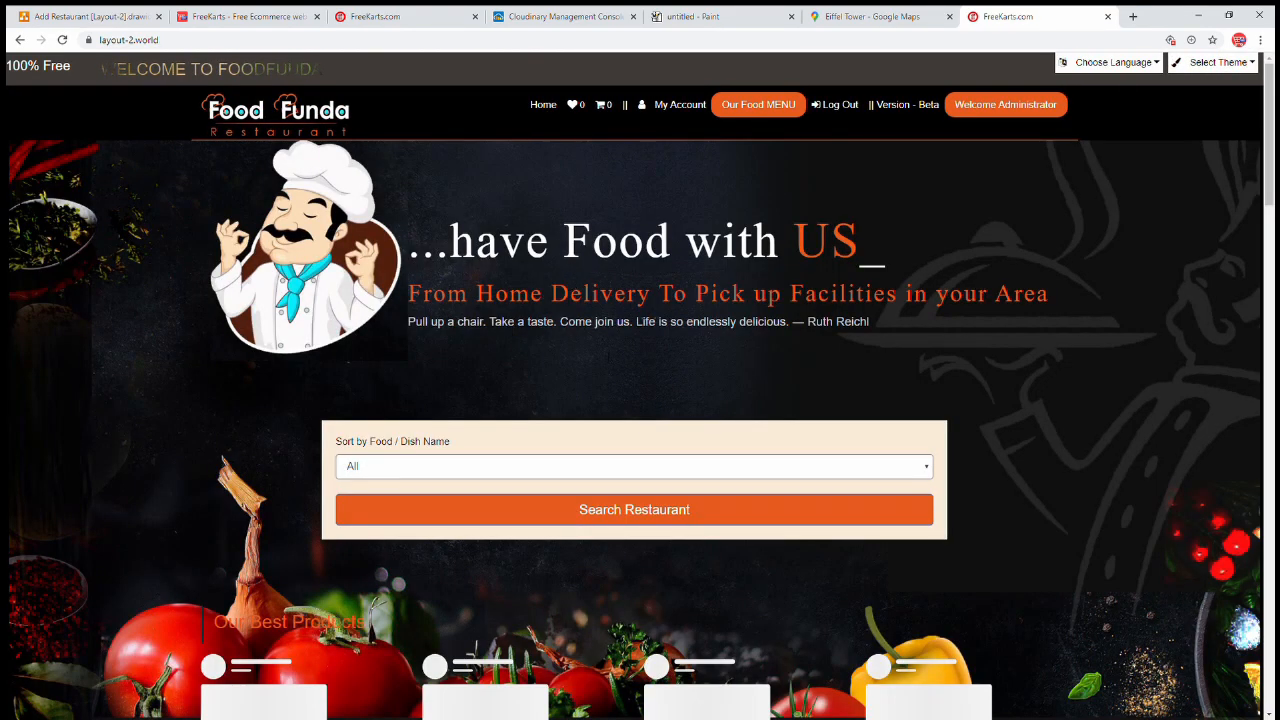
pyautogui.click(680, 510)
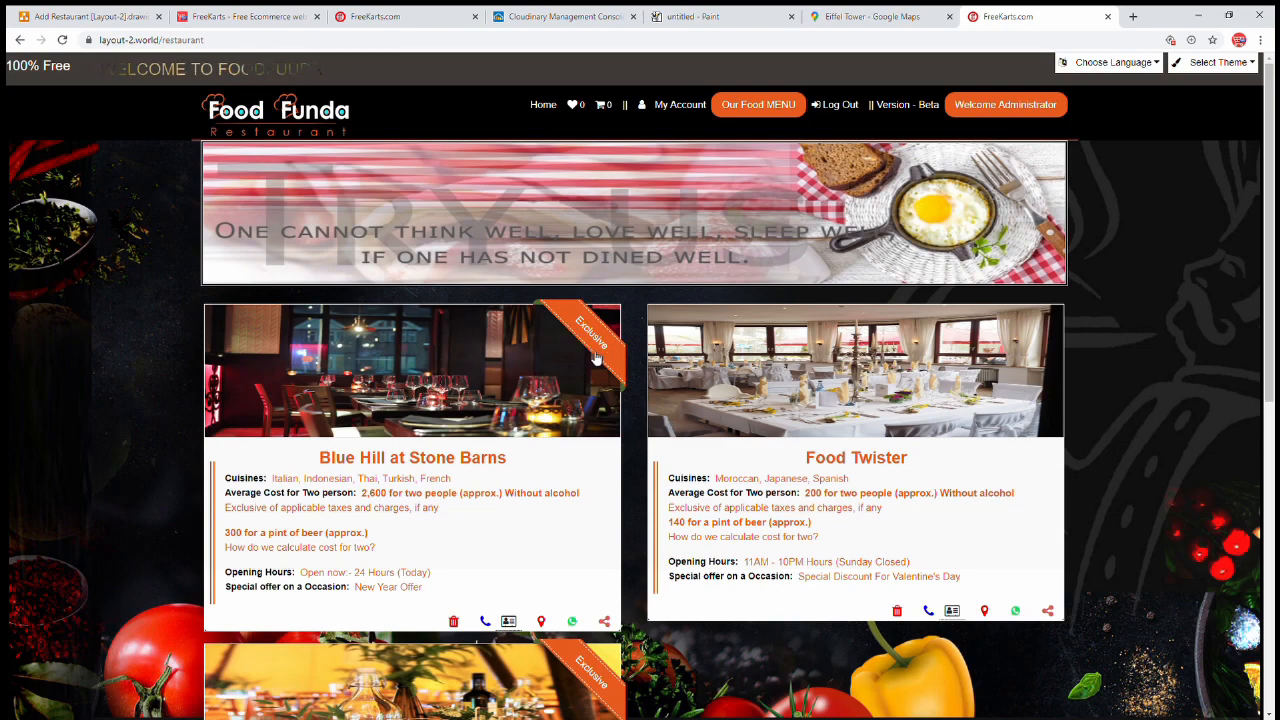
# Paste a screenshot of the ADD Restaurant form into Paint and return to the form
pyautogui.click(413, 19)
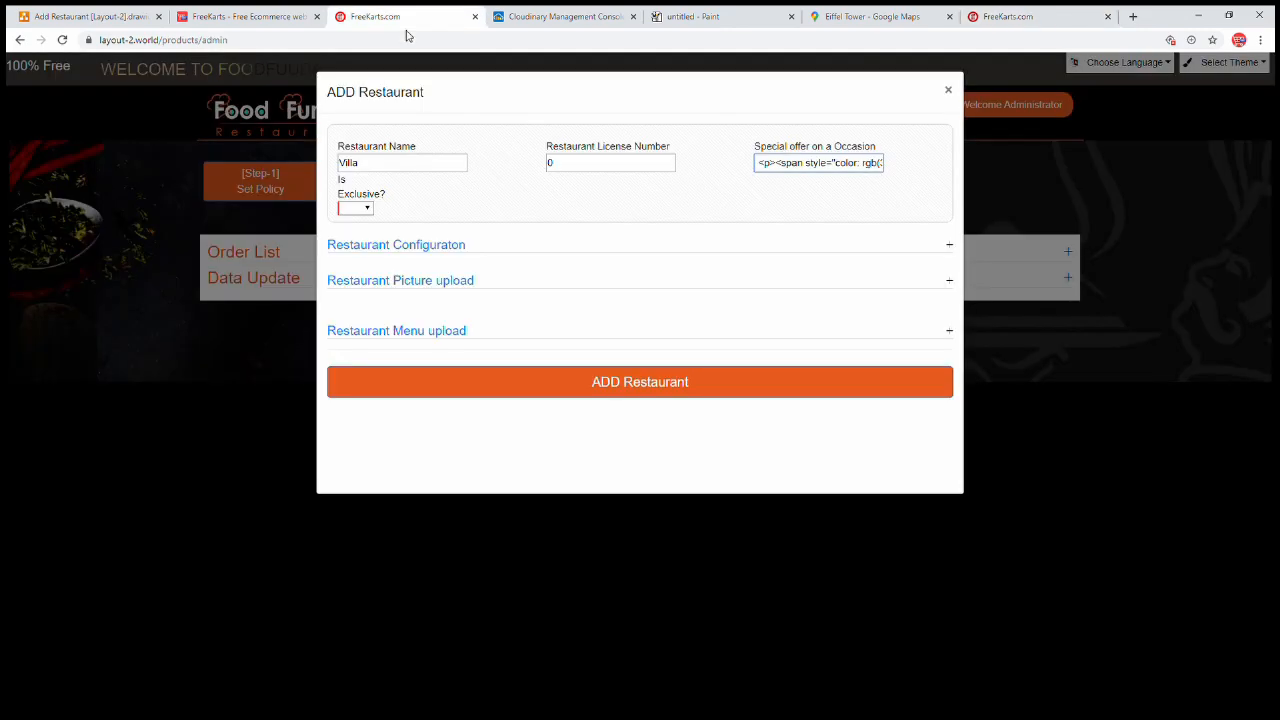
pyautogui.click(360, 212)
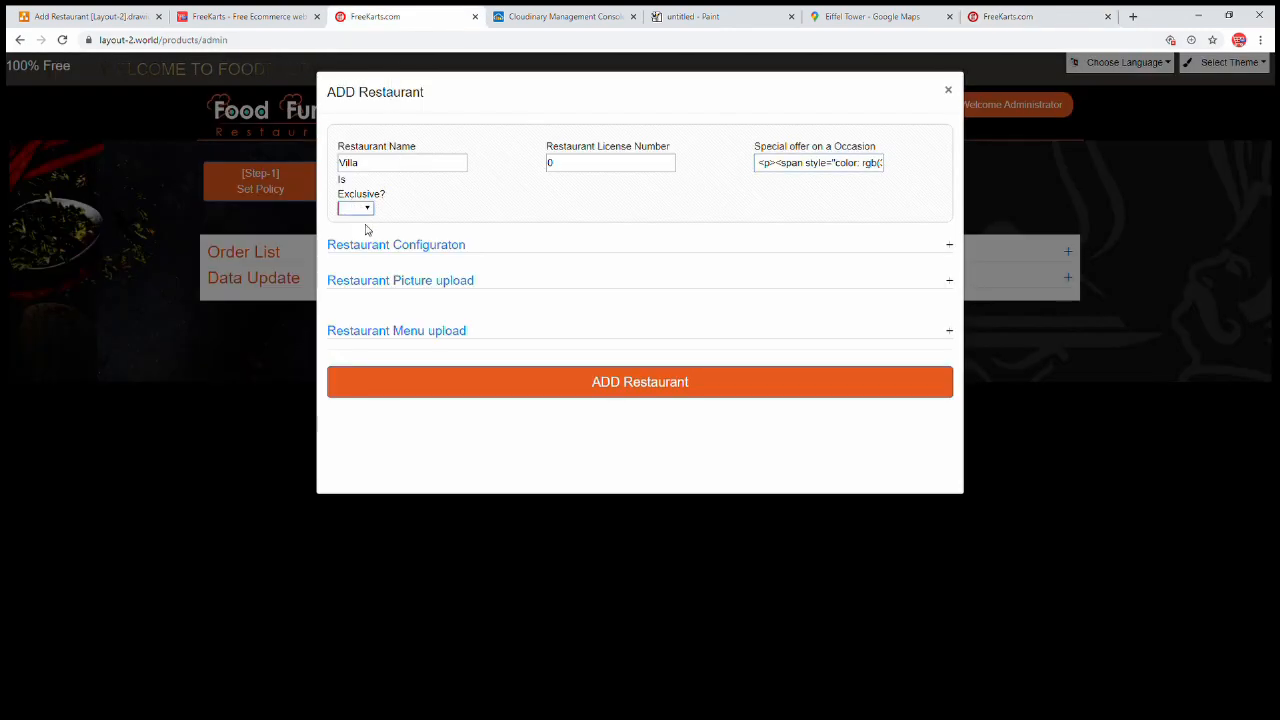
pyautogui.click(704, 14)
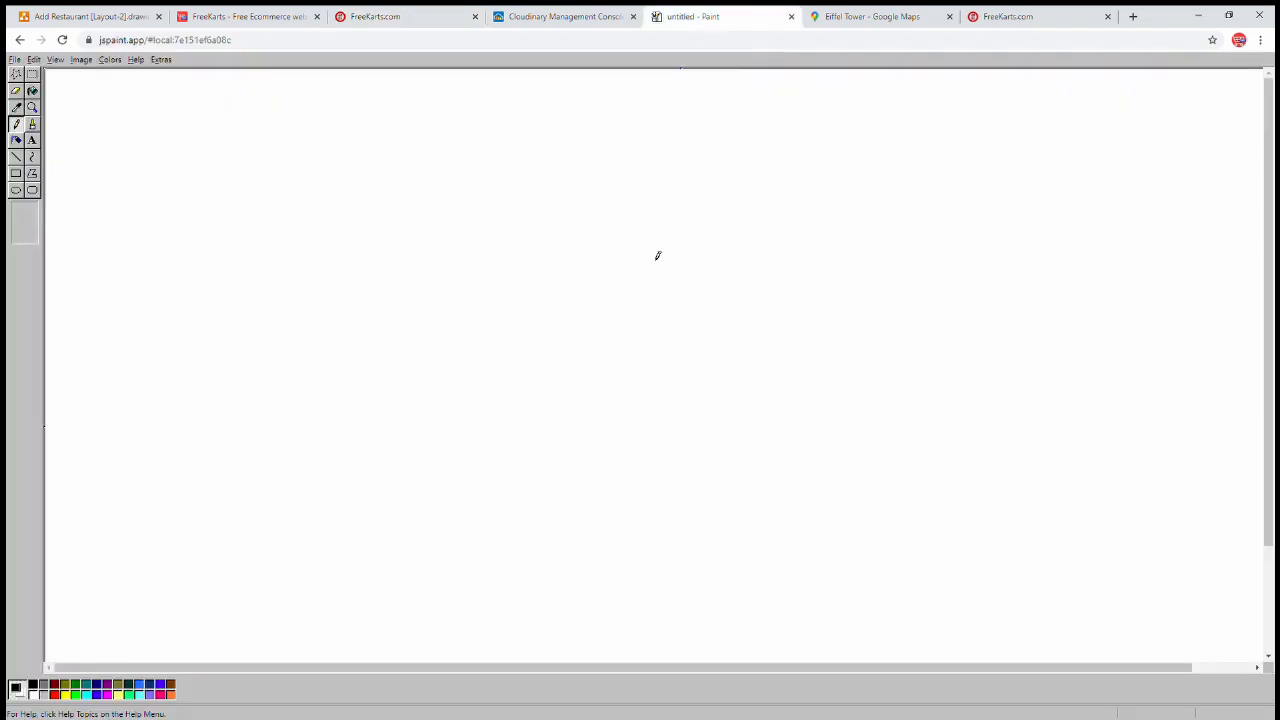
pyautogui.hotkey('ctrl', 'v')
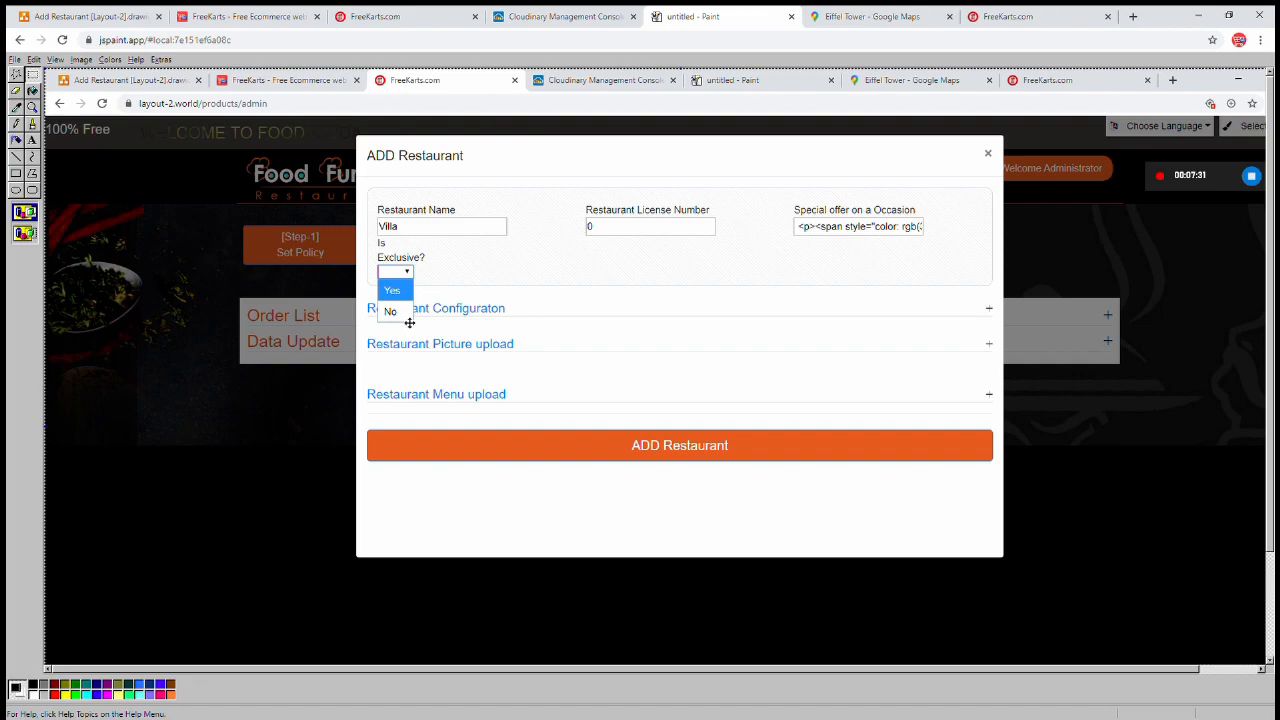
pyautogui.click(406, 12)
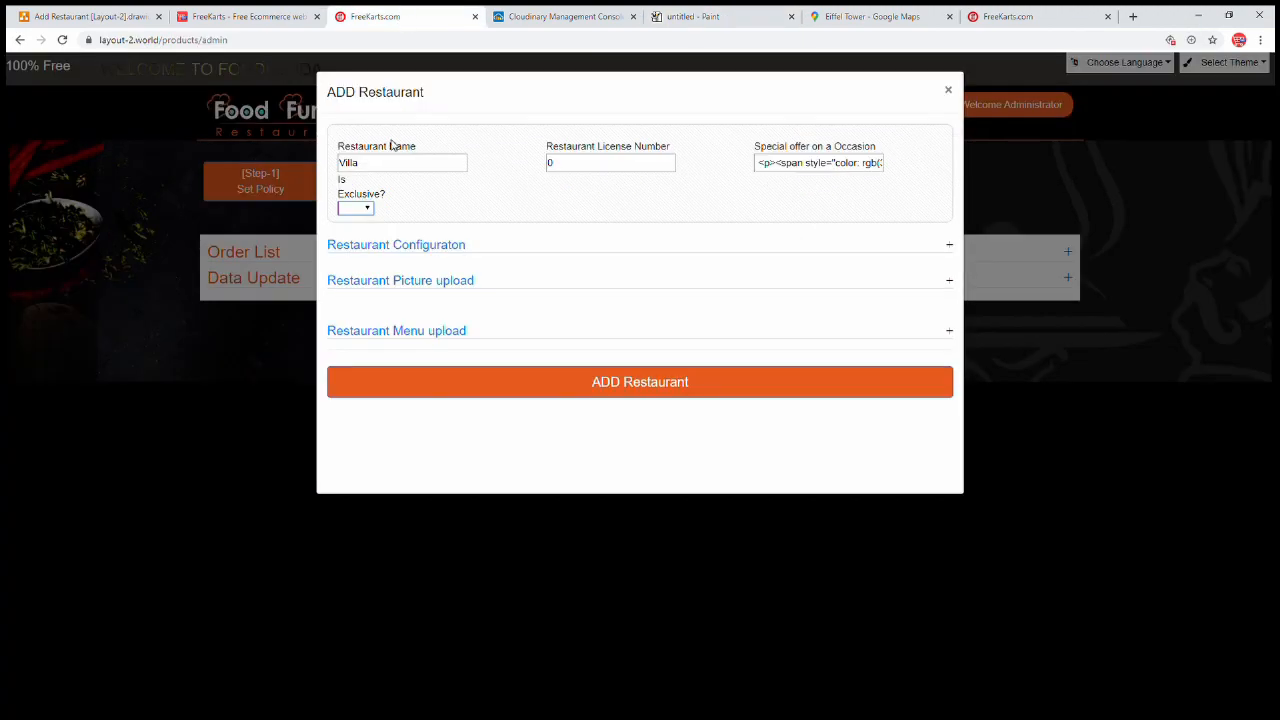
# Set Is Exclusive? to Yes and type 'Address' into the Restaurant Configuration address field
pyautogui.click(357, 228)
pyautogui.click(443, 244)
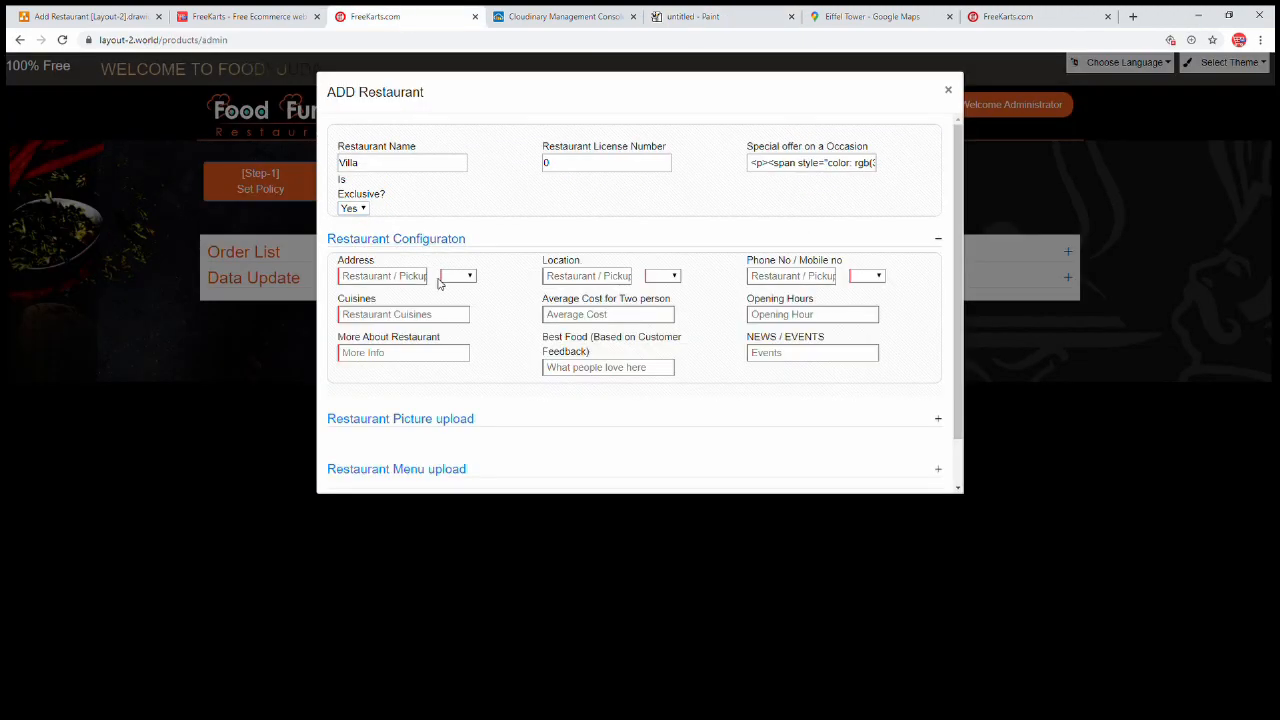
pyautogui.click(416, 283)
pyautogui.write('Address Dummy')
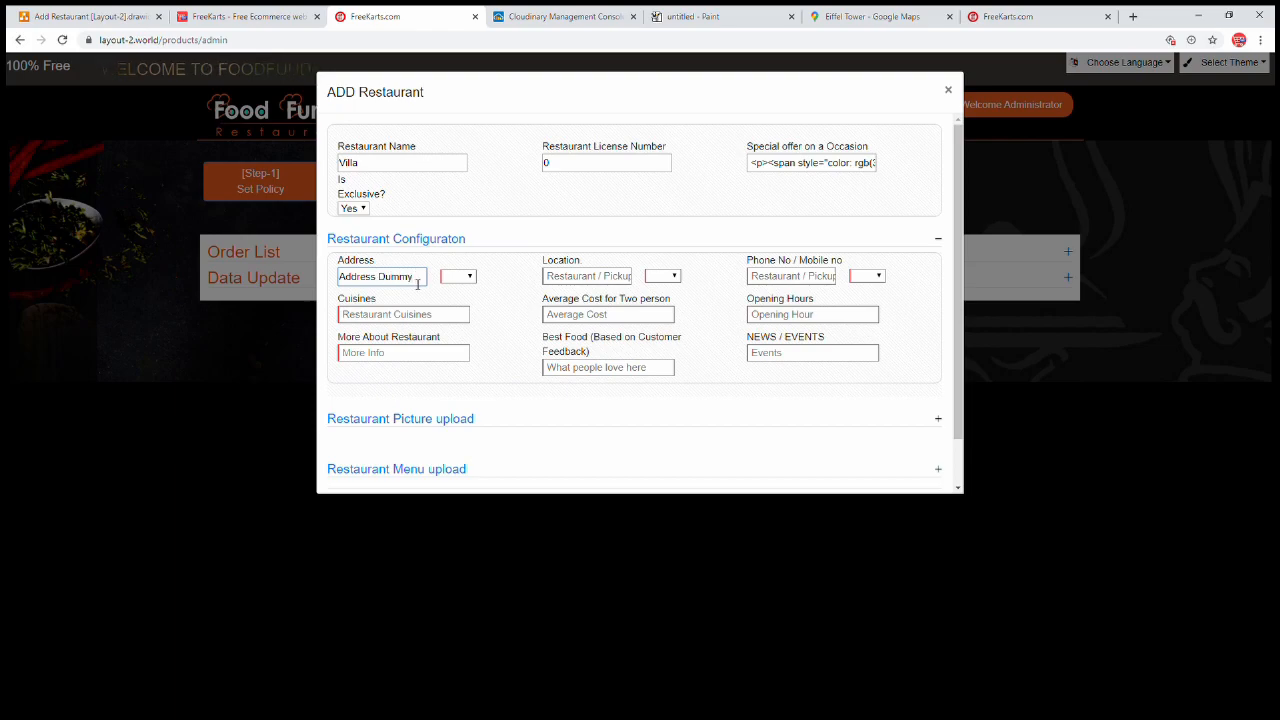
pyautogui.moveTo(424, 279); pyautogui.dragTo(297, 281)
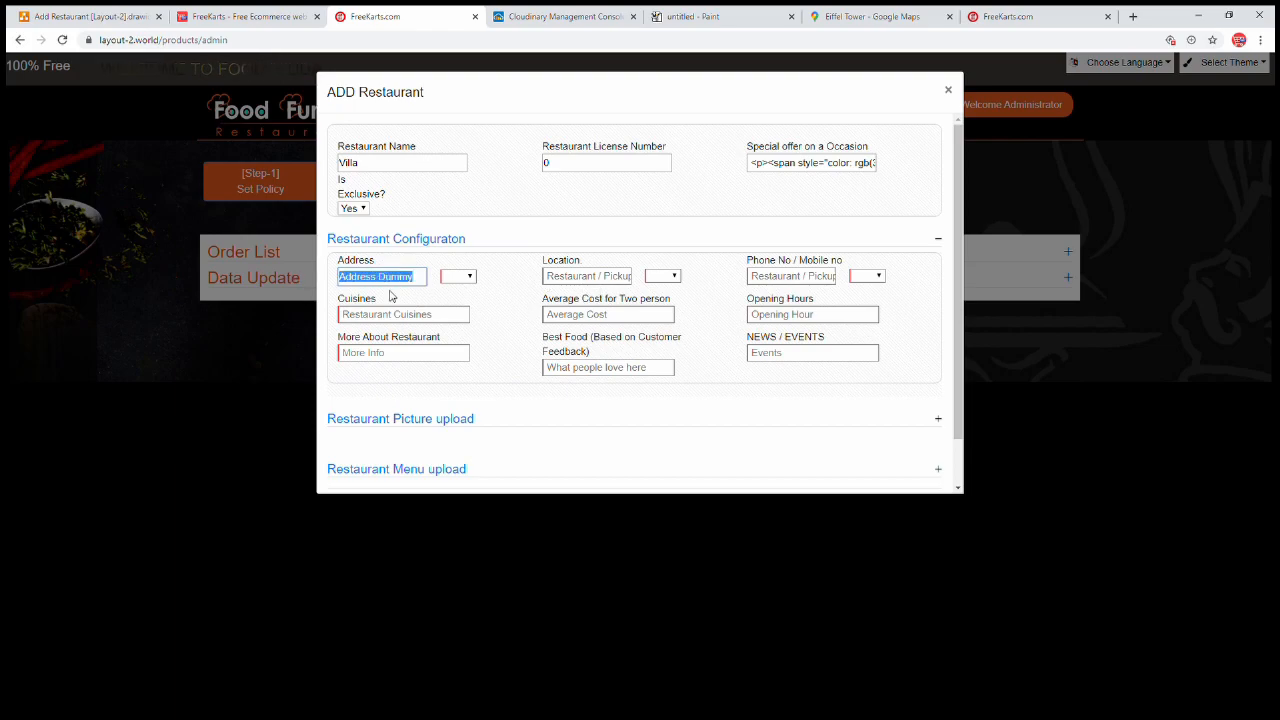
pyautogui.click(584, 281)
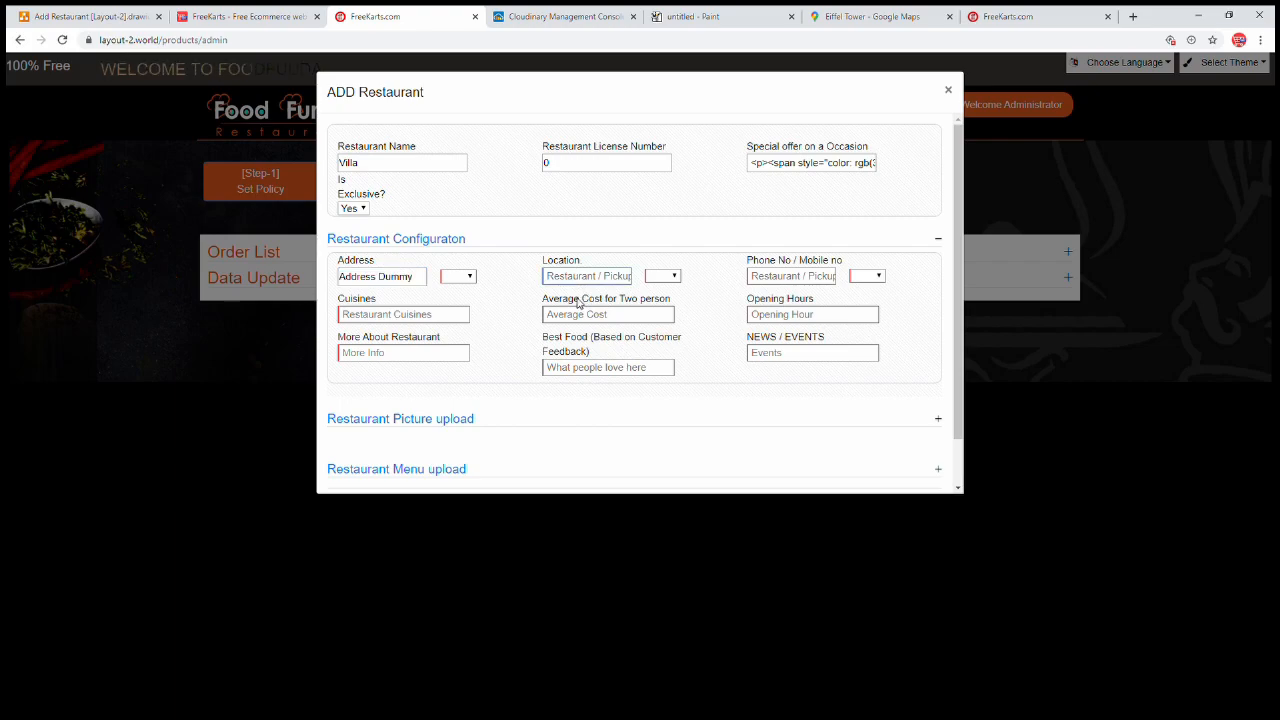
# Bring up the Eiffel Tower place page in Google Maps
pyautogui.click(876, 17)
pyautogui.moveTo(103, 44); pyautogui.dragTo(170, 46)
pyautogui.click(155, 86)
pyautogui.click(155, 86)
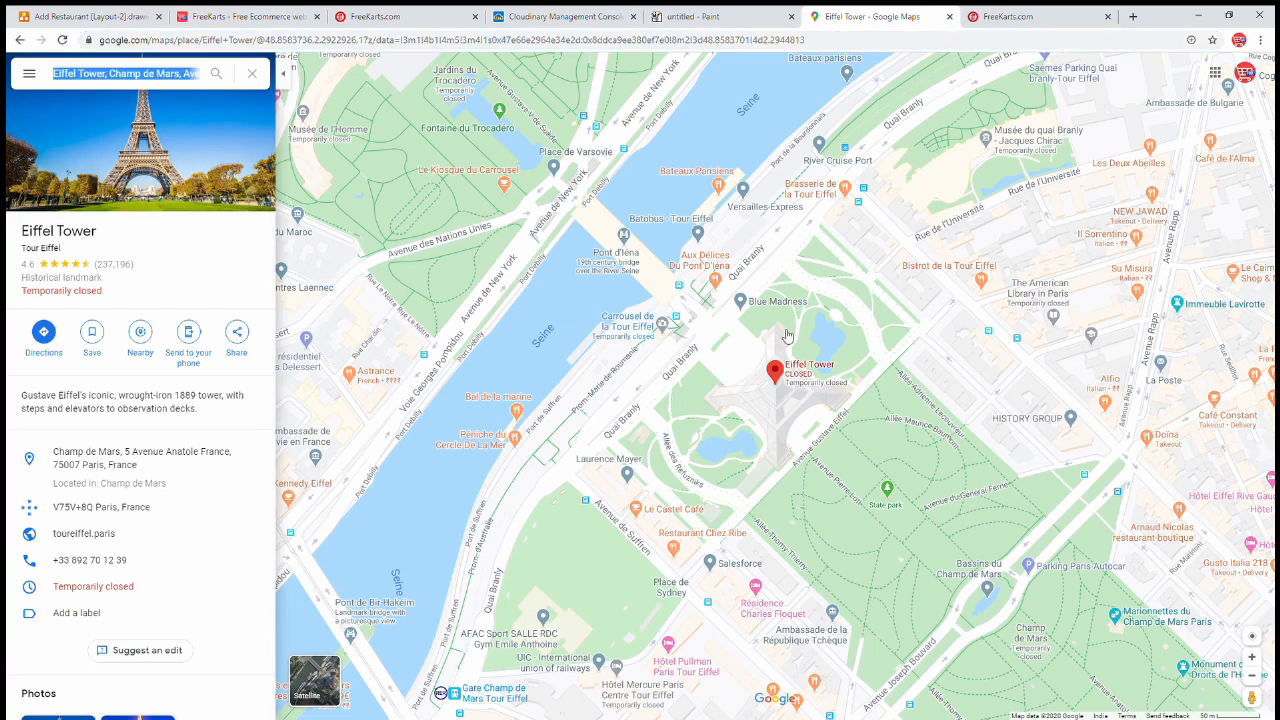
# Copy the Eiffel Tower's Google Maps share link and head back to the FreeKarts tabs
pyautogui.click(236, 340)
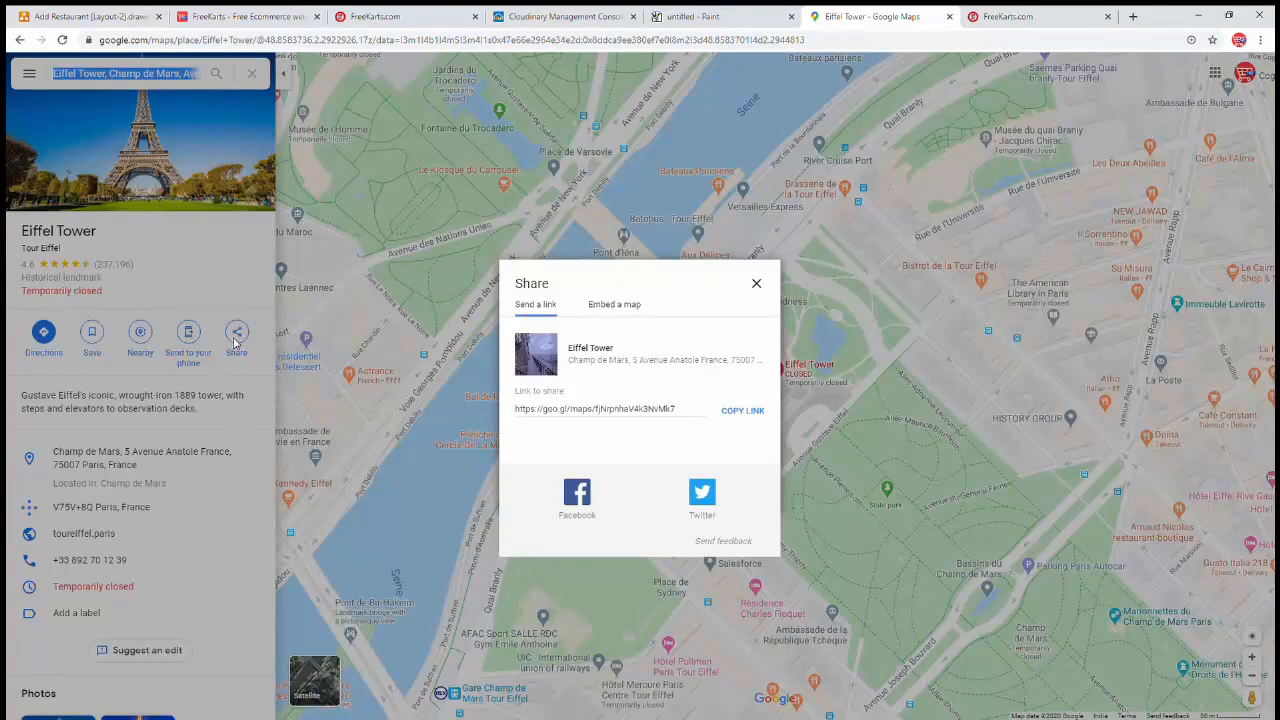
pyautogui.click(745, 412)
pyautogui.click(756, 284)
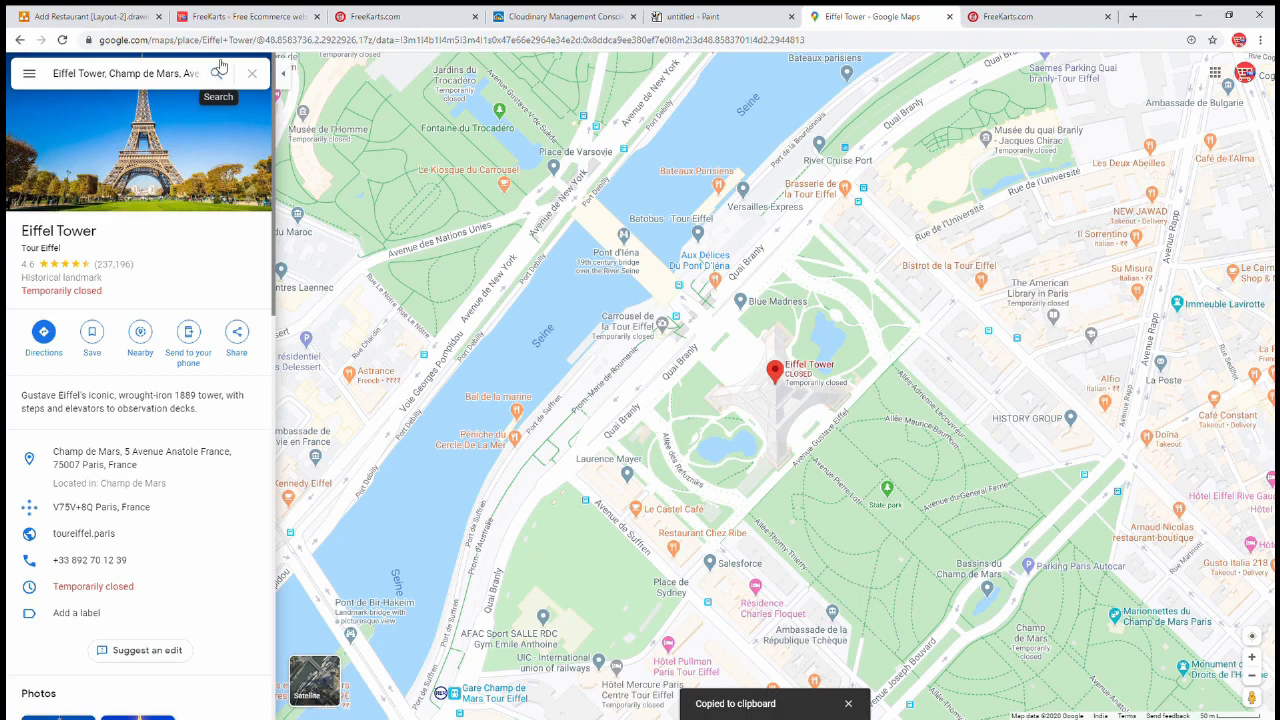
pyautogui.click(262, 16)
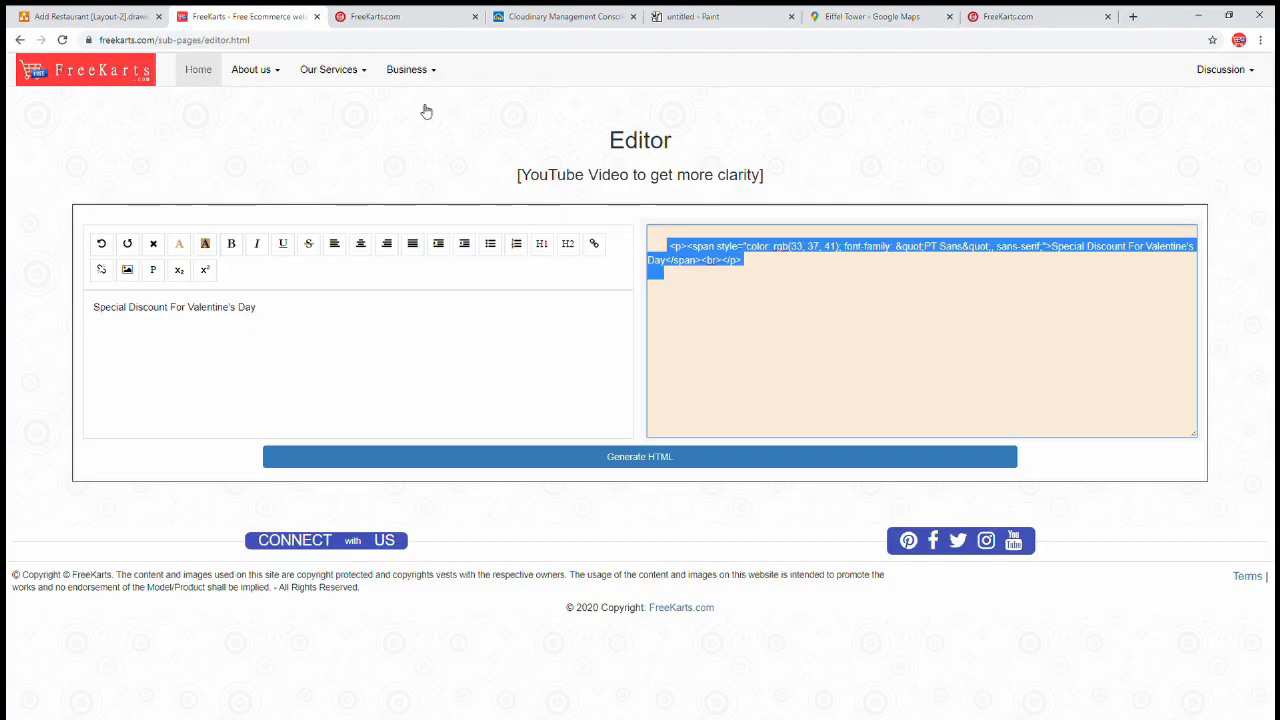
pyautogui.click(388, 18)
# Paste the Eiffel Tower Maps link into Location and enter a phone number
pyautogui.hotkey('ctrl', 'v')
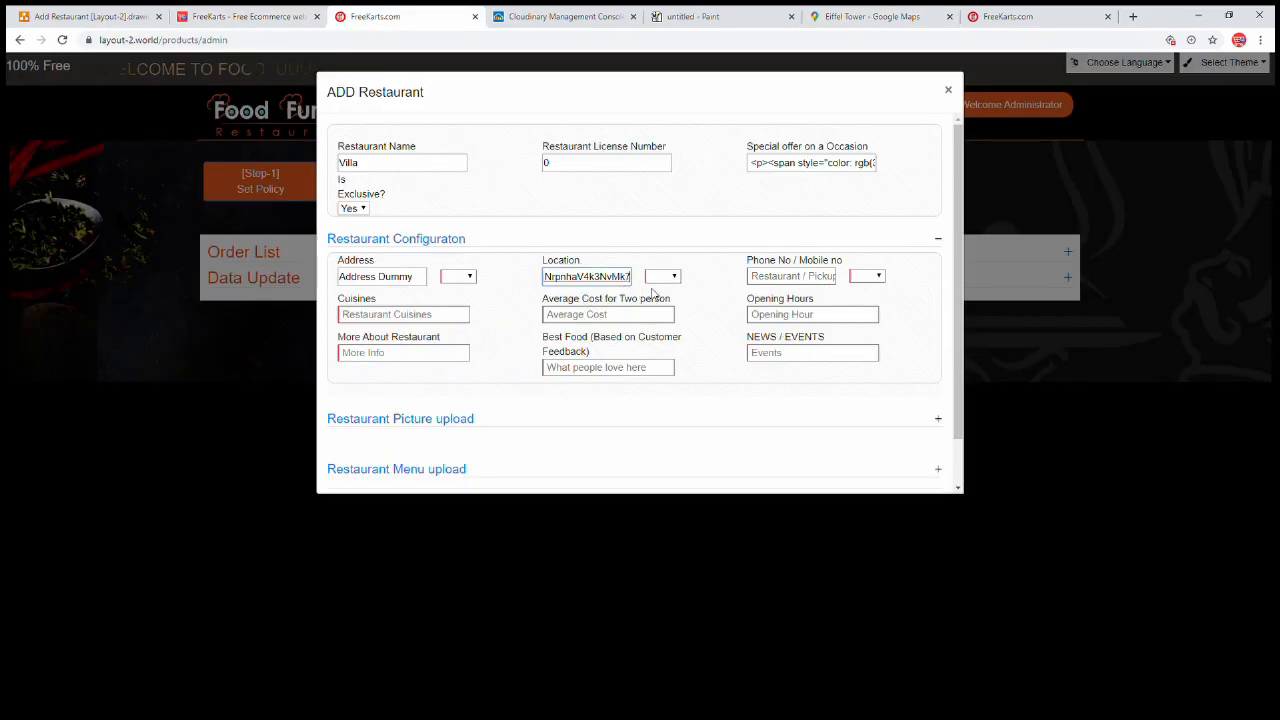
pyautogui.click(778, 282)
pyautogui.click(467, 281)
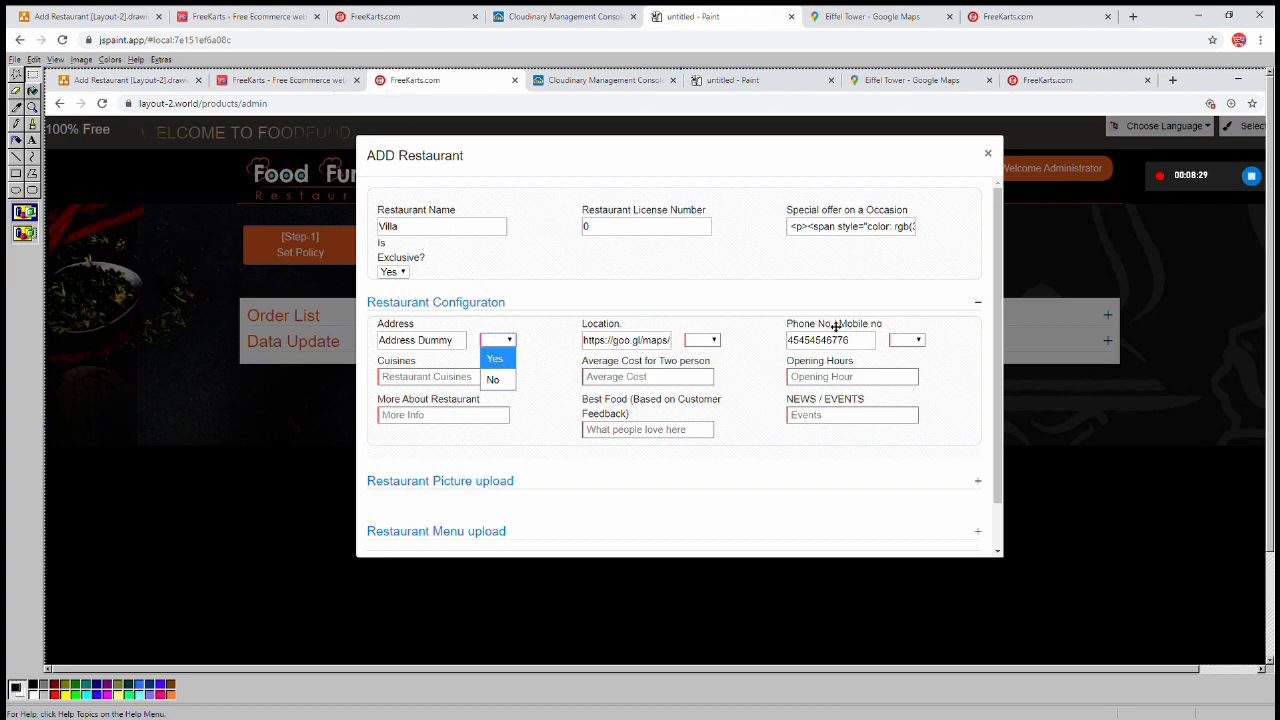
pyautogui.click(402, 17)
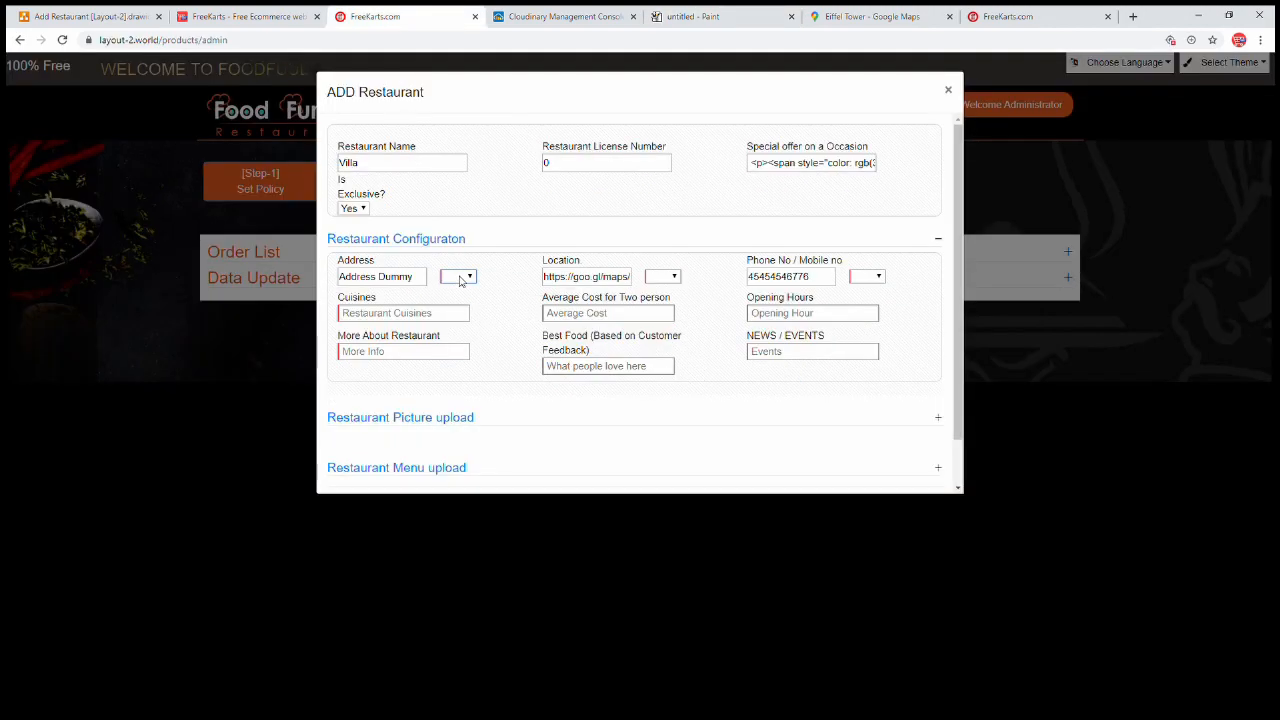
# Set the Address and Phone dropdowns to No and the Location dropdown to Yes
pyautogui.click(467, 315)
pyautogui.click(863, 279)
pyautogui.click(869, 321)
pyautogui.click(674, 280)
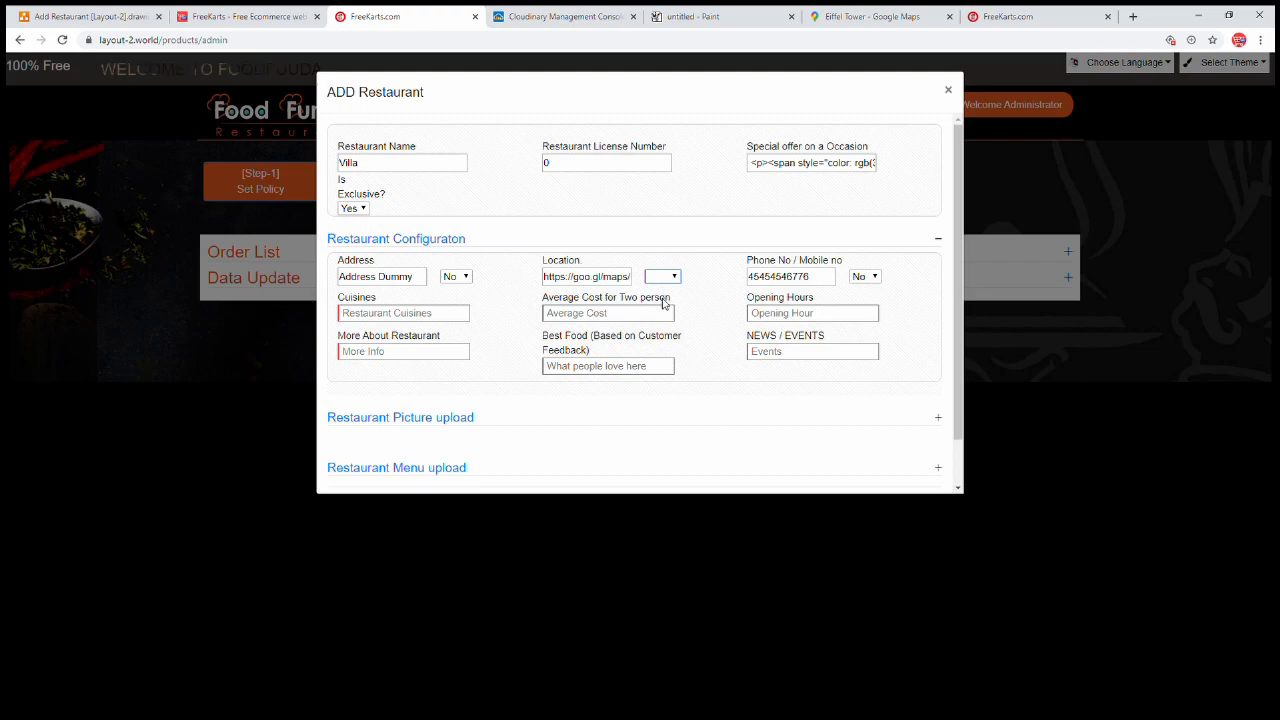
pyautogui.click(662, 302)
pyautogui.doubleClick(737, 309)
pyautogui.click(683, 304)
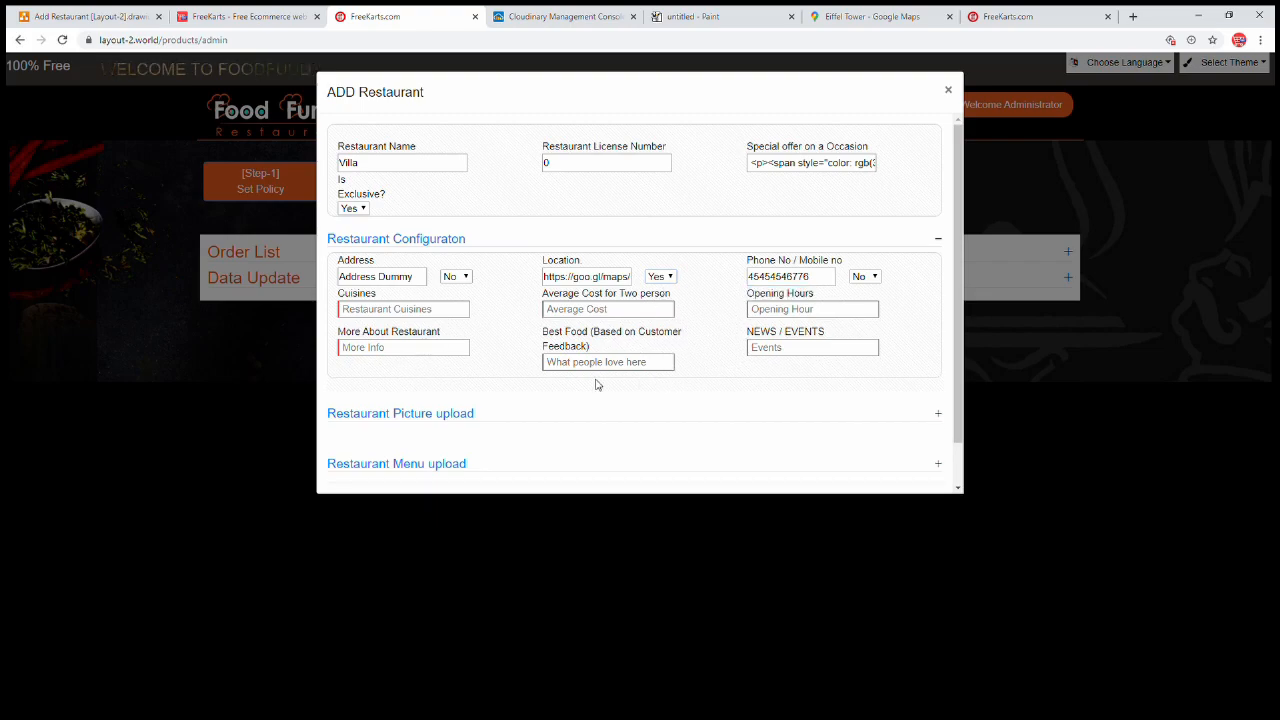
pyautogui.click(420, 309)
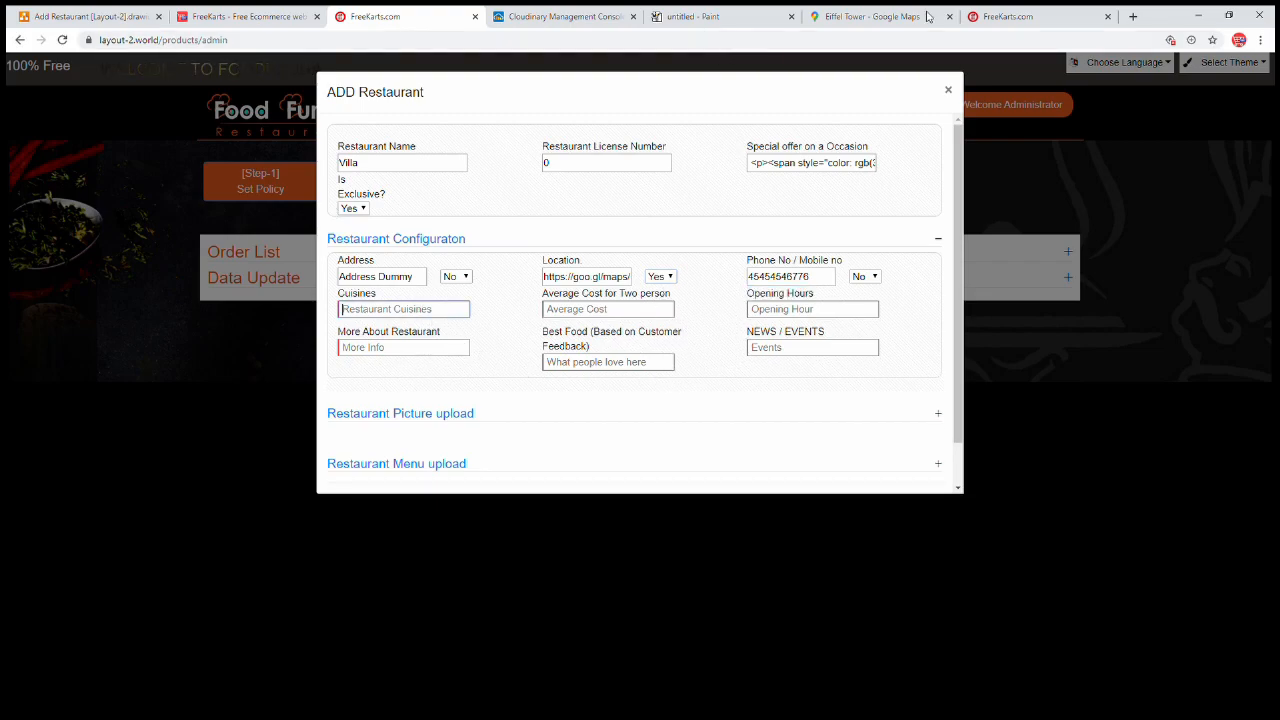
# Check Food Twister's detail page for its cuisines, then return to the form
pyautogui.click(995, 12)
pyautogui.click(817, 415)
pyautogui.scroll(-3, 643, 461)
pyautogui.scroll(-2, 643, 461)
pyautogui.click(390, 16)
# Make 'Moroccan, Japanese, Spanish' bold in the HTML Editor and copy its generated HTML
pyautogui.click(228, 22)
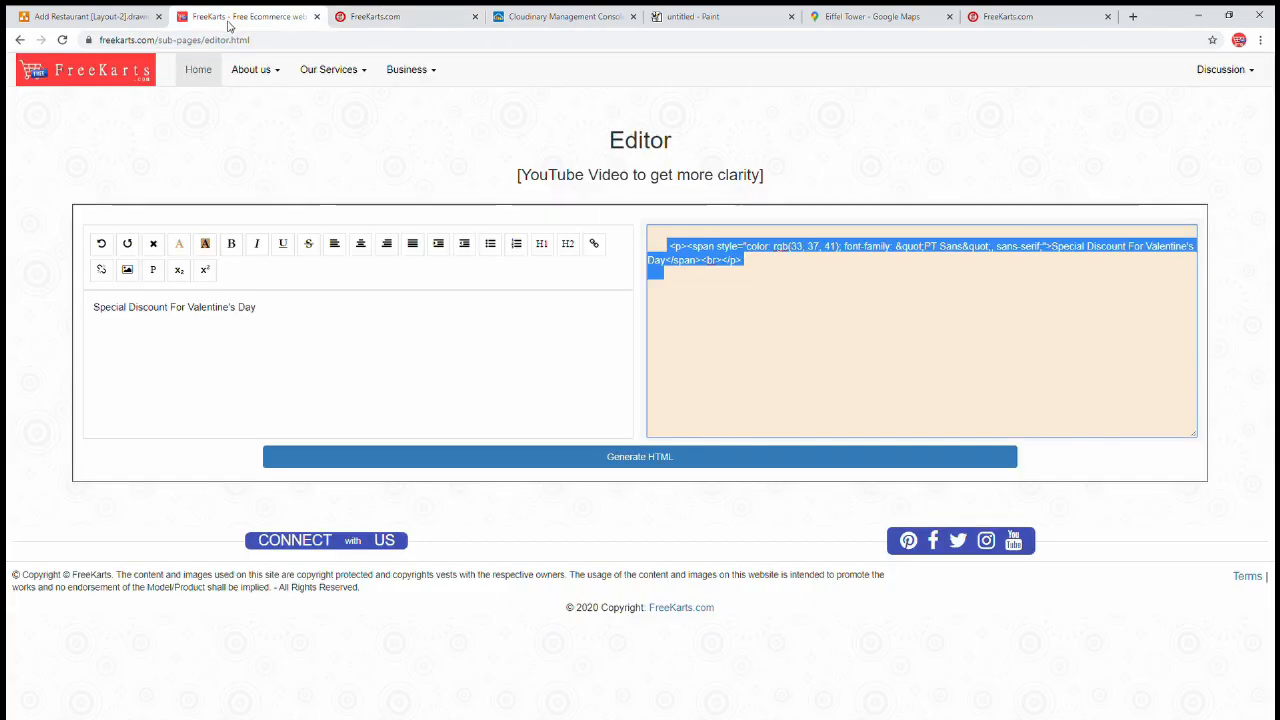
pyautogui.click(578, 461)
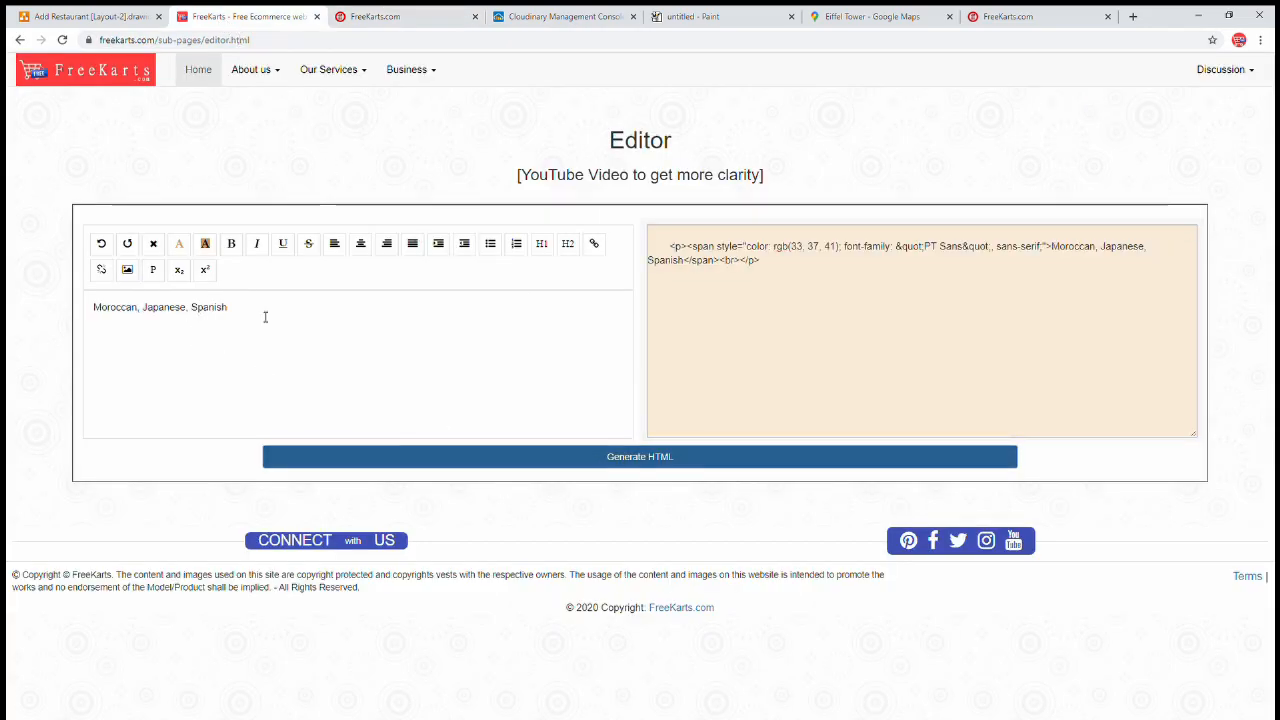
pyautogui.moveTo(265, 317); pyautogui.dragTo(10, 307)
pyautogui.click(231, 243)
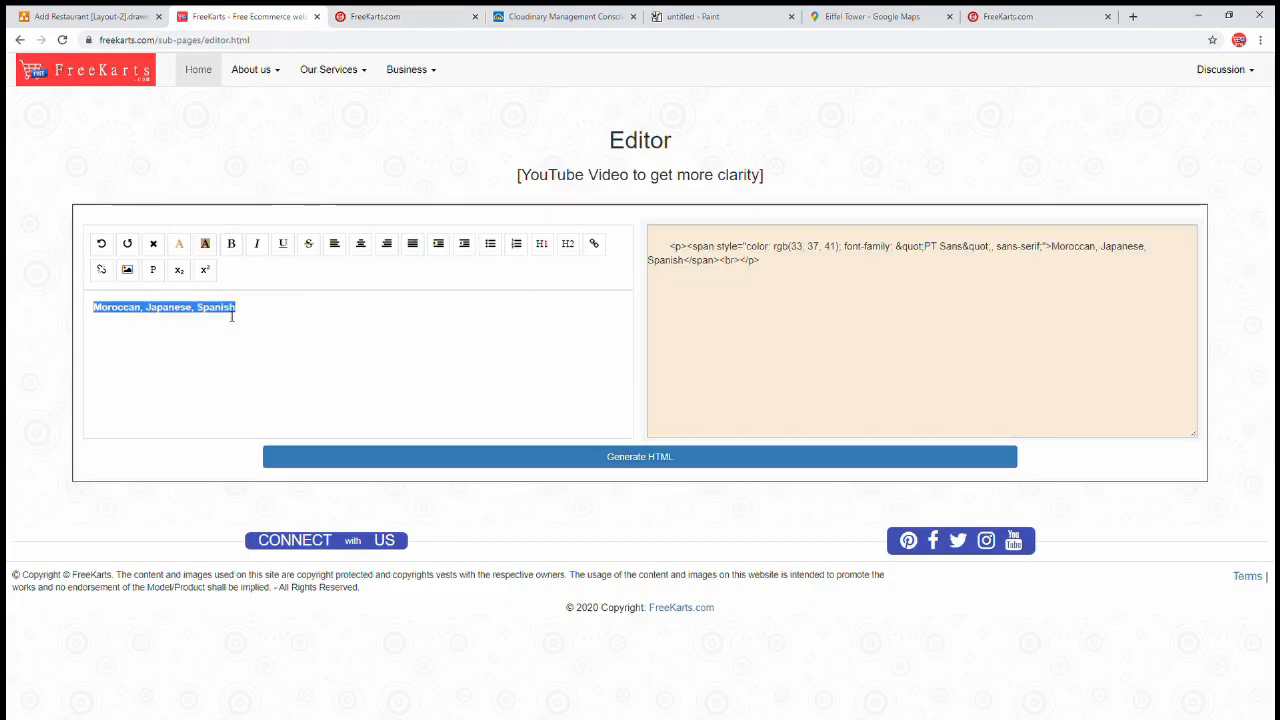
pyautogui.click(286, 322)
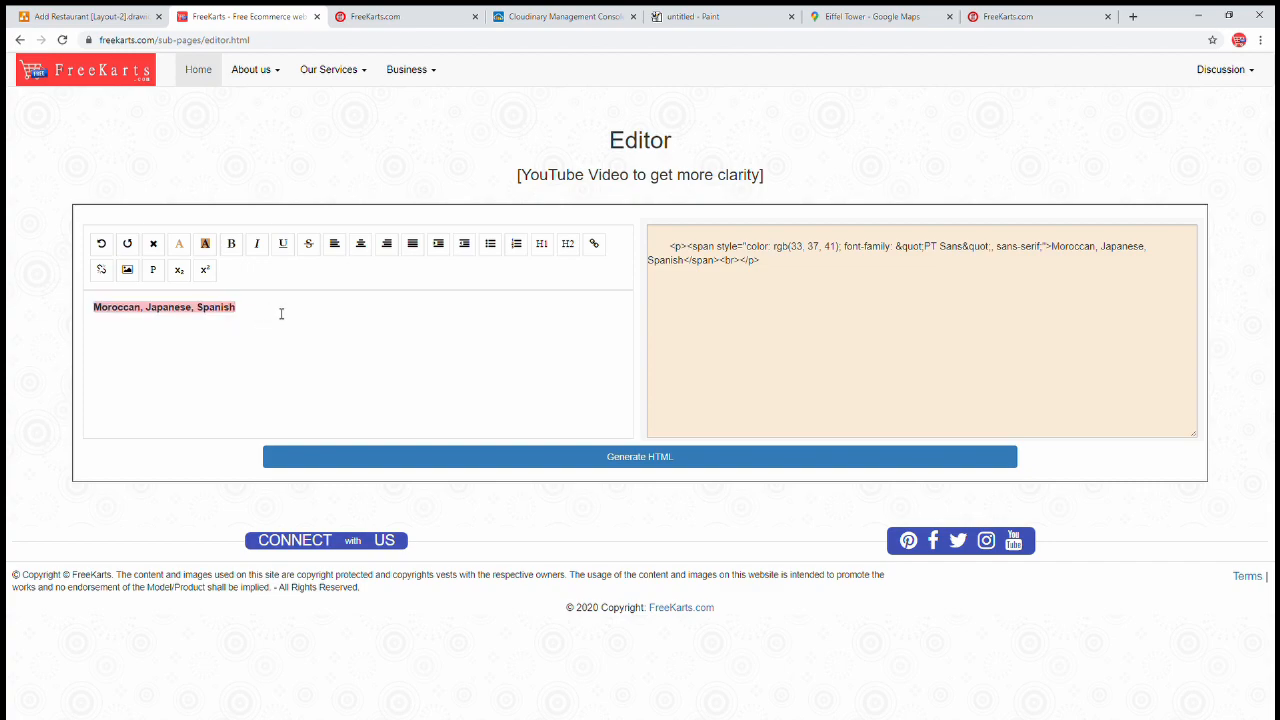
pyautogui.click(667, 456)
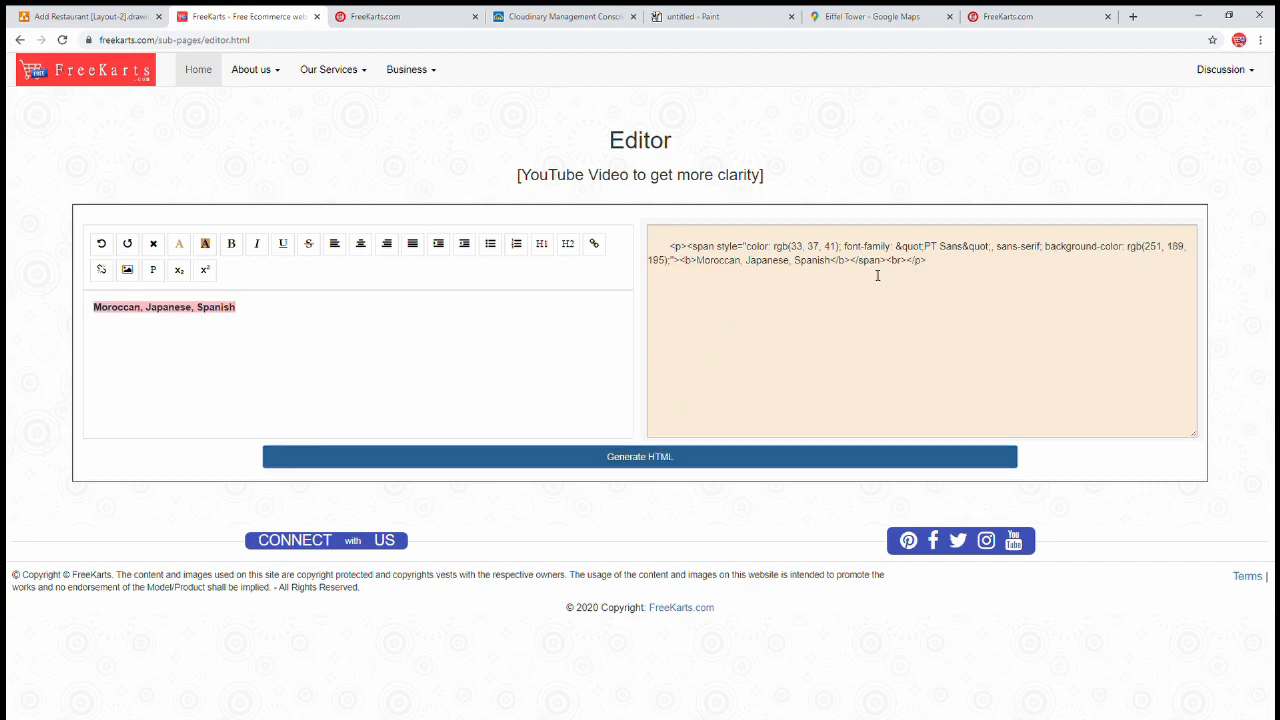
pyautogui.moveTo(948, 260); pyautogui.dragTo(588, 250)
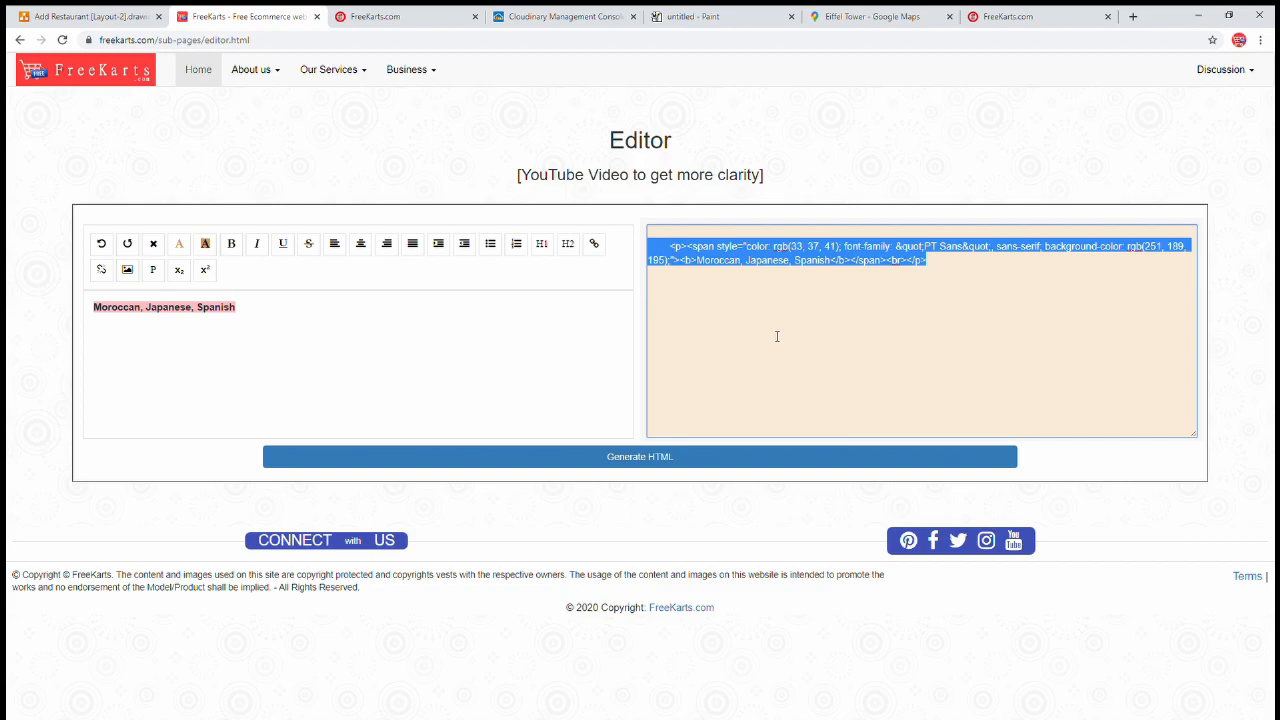
# Paste the cuisines HTML into Villa's Cuisines field, then go back to Food Twister's page
pyautogui.click(392, 20)
pyautogui.click(597, 314)
pyautogui.click(433, 314)
pyautogui.hotkey('ctrl', 'v')
pyautogui.moveTo(559, 293); pyautogui.dragTo(706, 300)
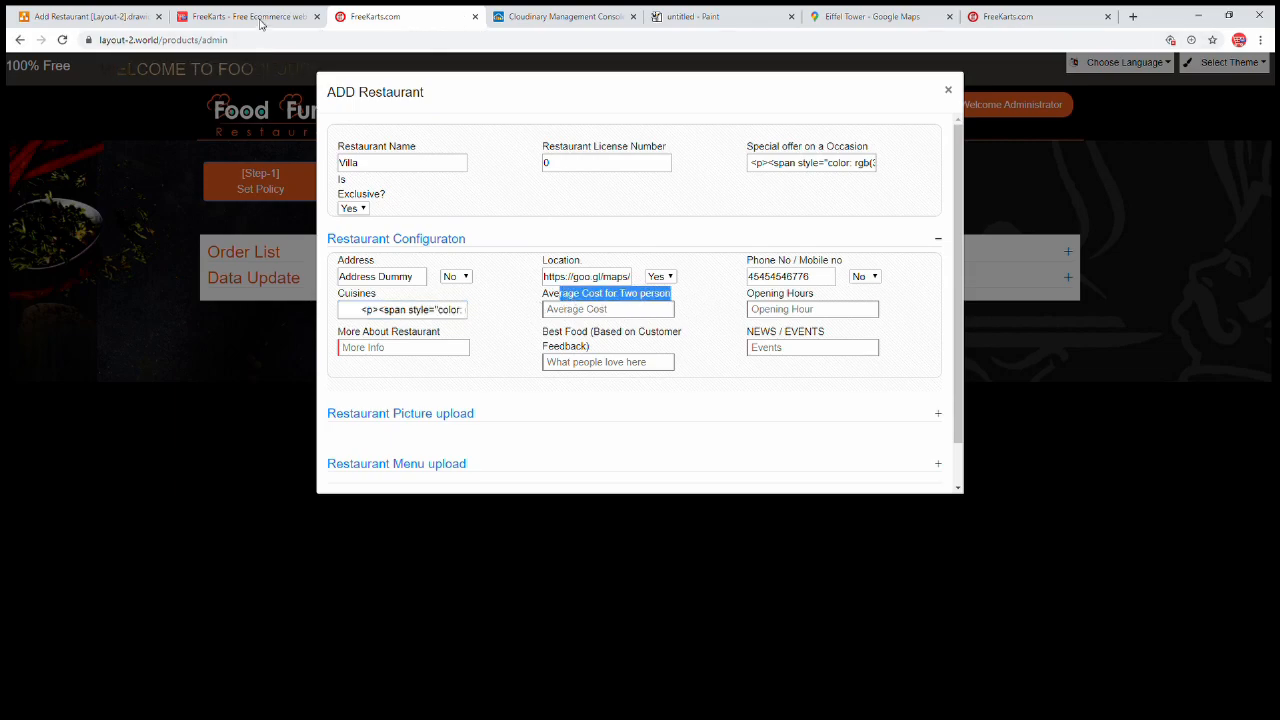
pyautogui.click(996, 16)
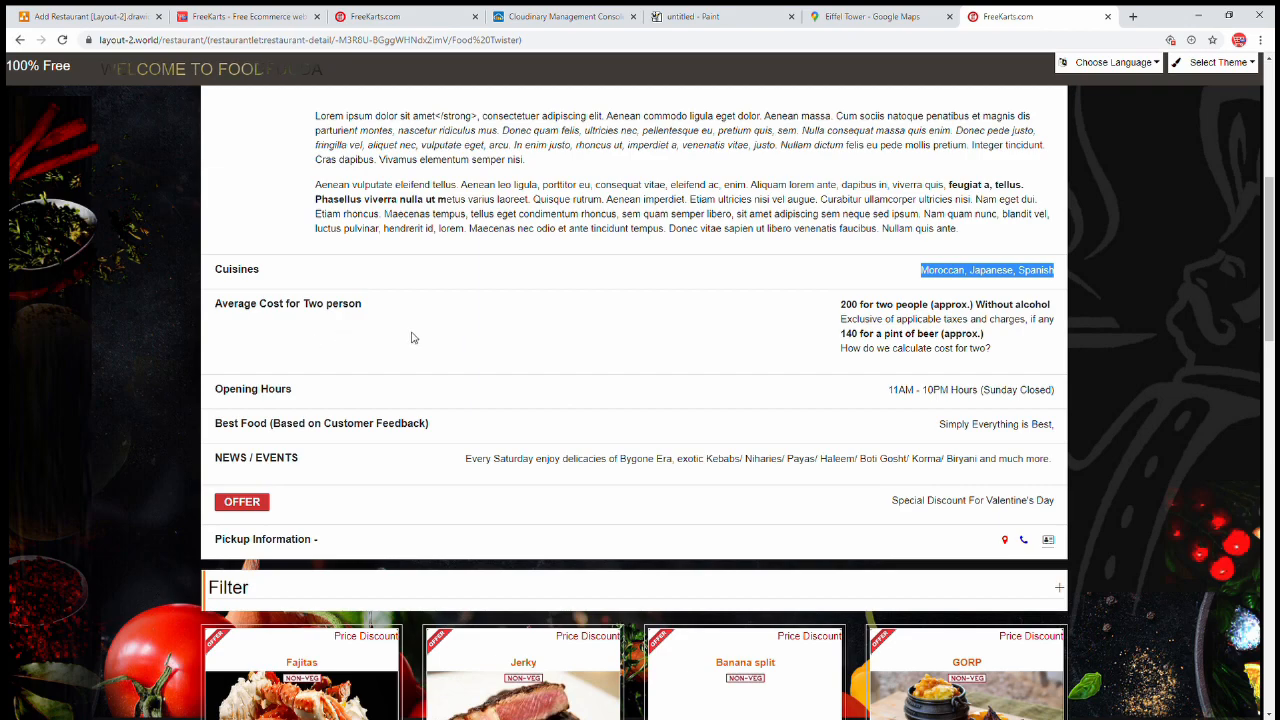
# Copy the sample restaurant's average-cost text into the HTML editor and generate its HTML
pyautogui.moveTo(839, 301); pyautogui.dragTo(1010, 365)
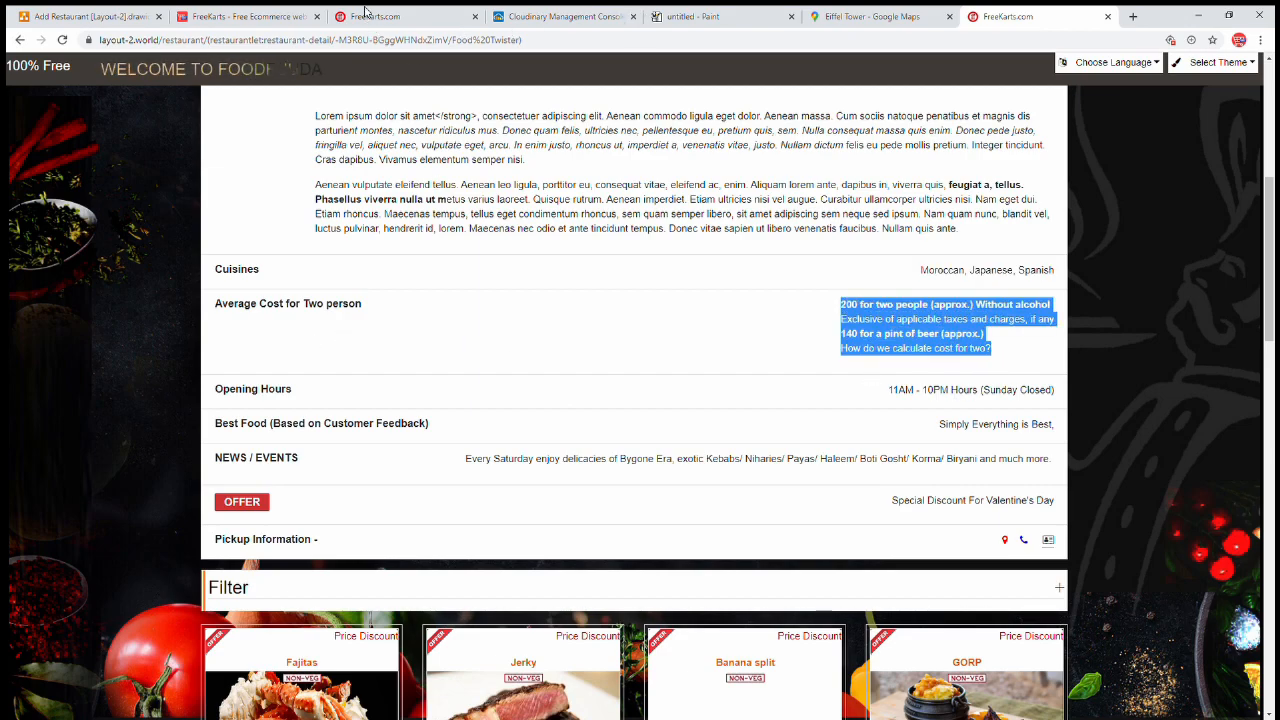
pyautogui.click(424, 20)
pyautogui.click(237, 12)
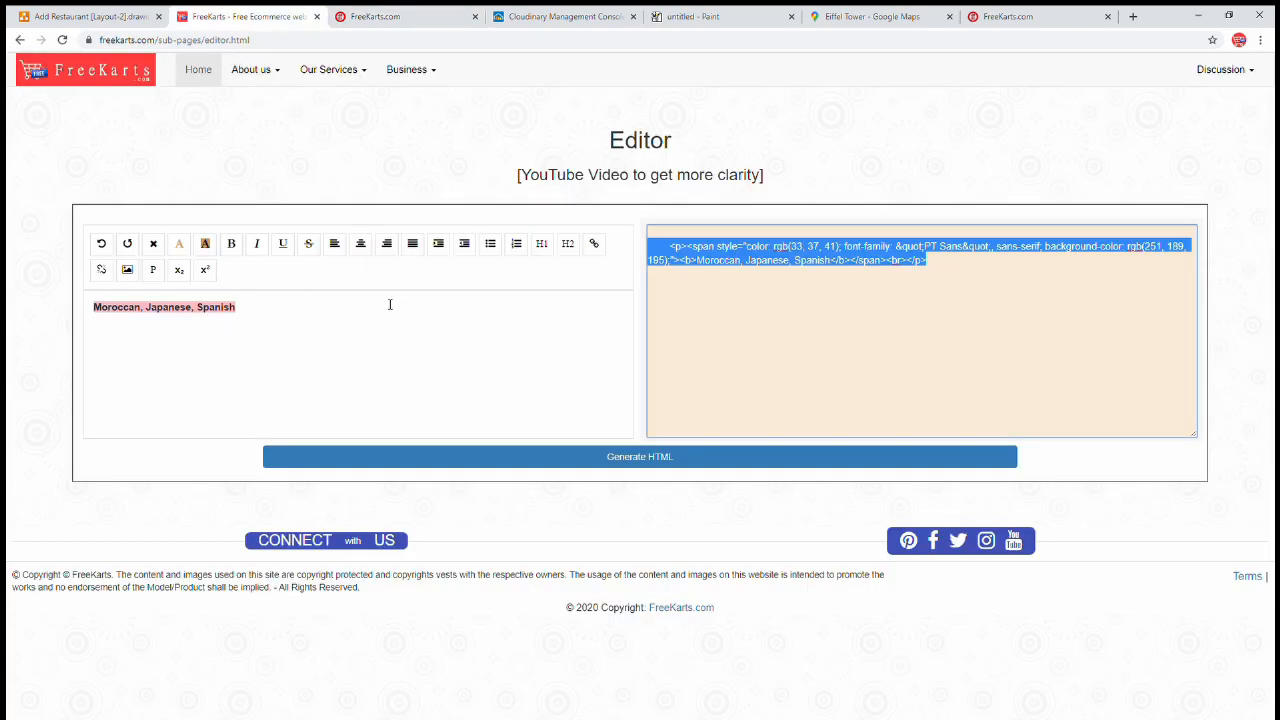
pyautogui.moveTo(320, 320); pyautogui.dragTo(11, 266)
pyautogui.hotkey('ctrl', 'v')
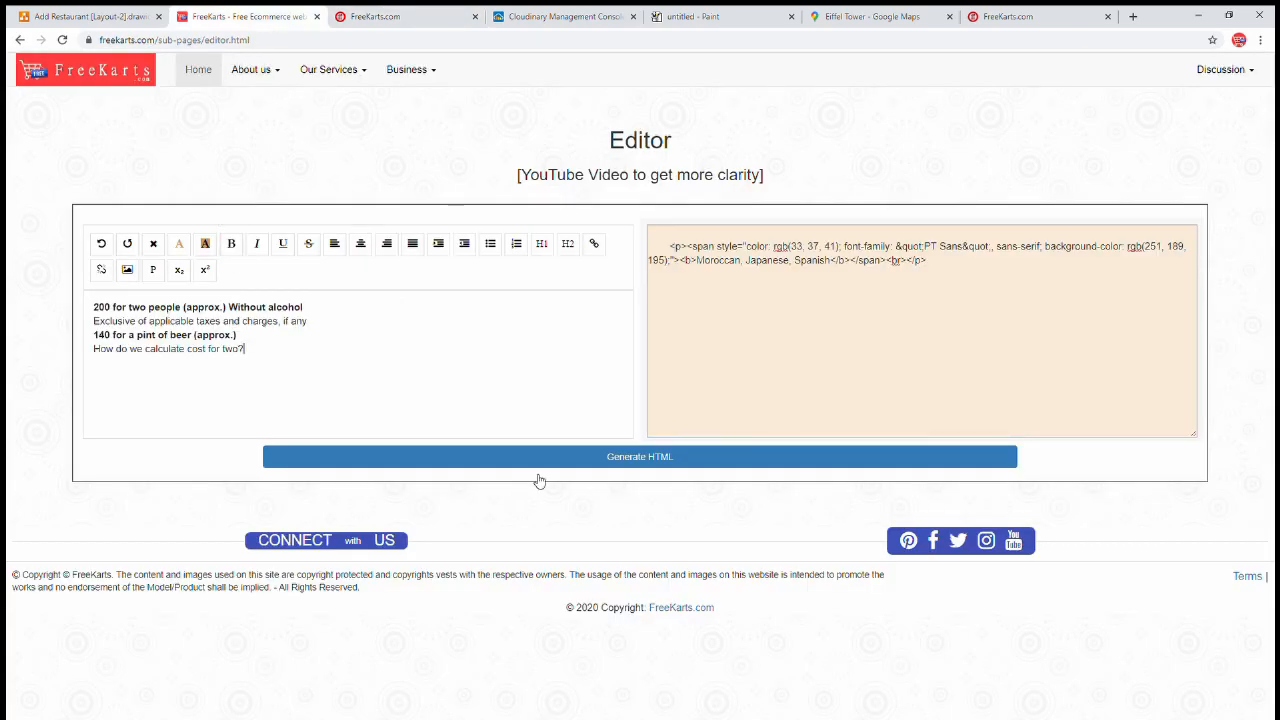
pyautogui.click(437, 457)
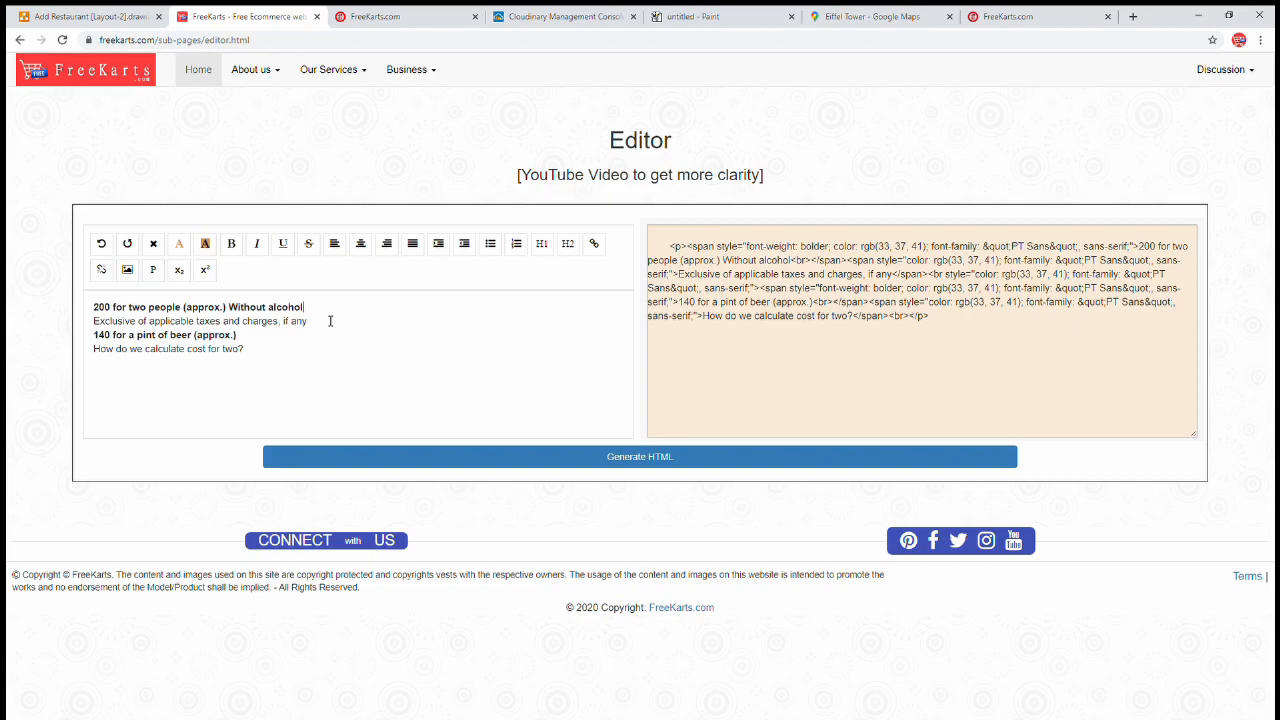
# Delete the first two pricing lines and regenerate HTML for the remaining beer-price lines
pyautogui.moveTo(325, 332); pyautogui.dragTo(10, 286)
pyautogui.press('BackSpace')
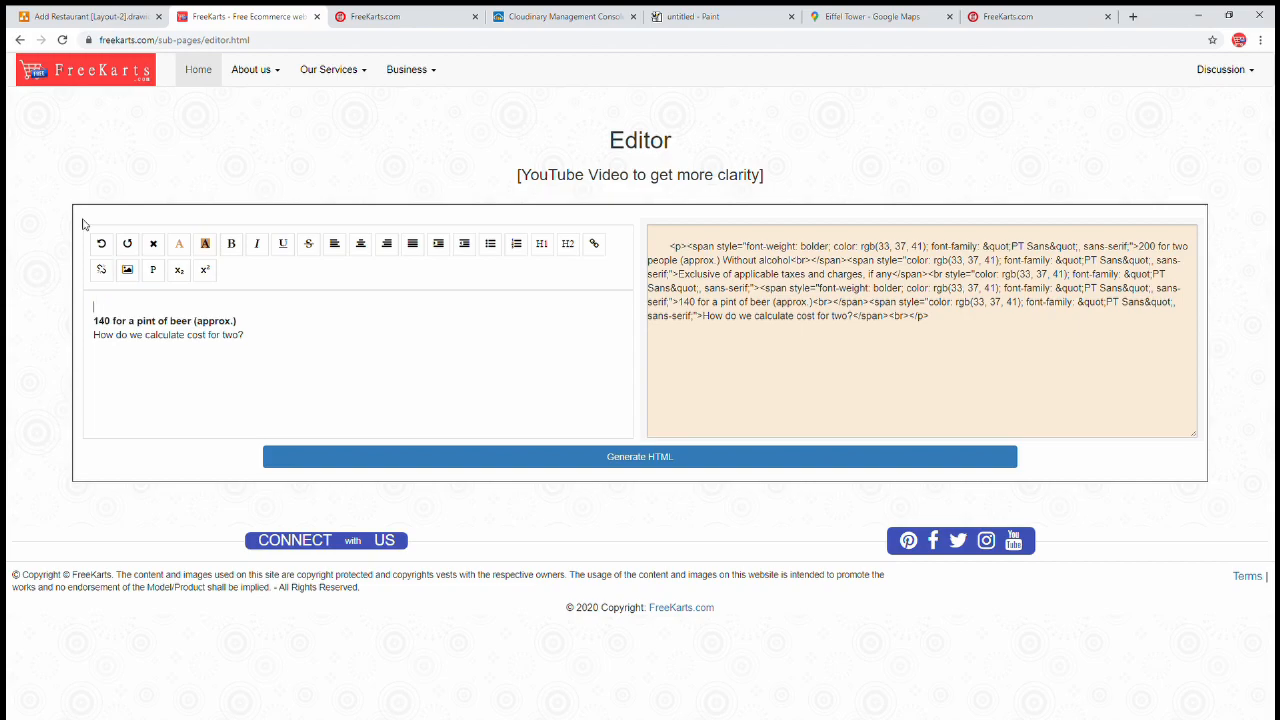
pyautogui.press('Delete')
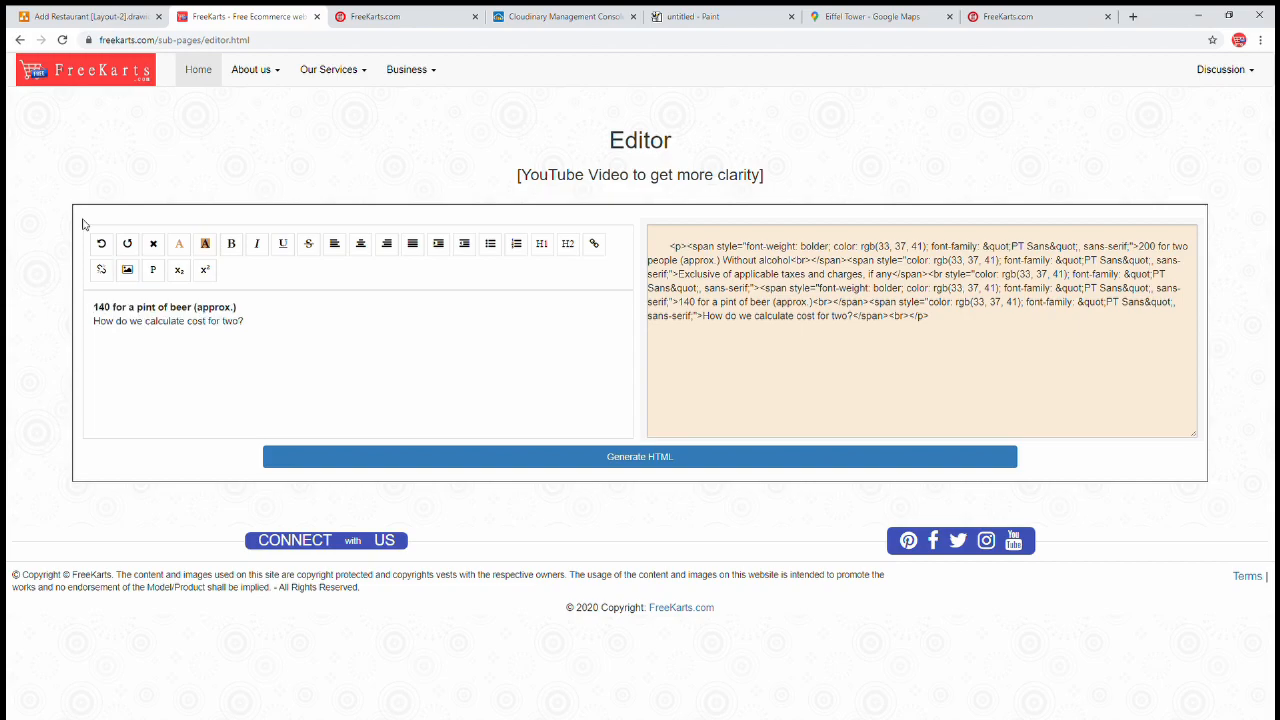
pyautogui.click(708, 466)
pyautogui.moveTo(874, 299); pyautogui.dragTo(669, 246)
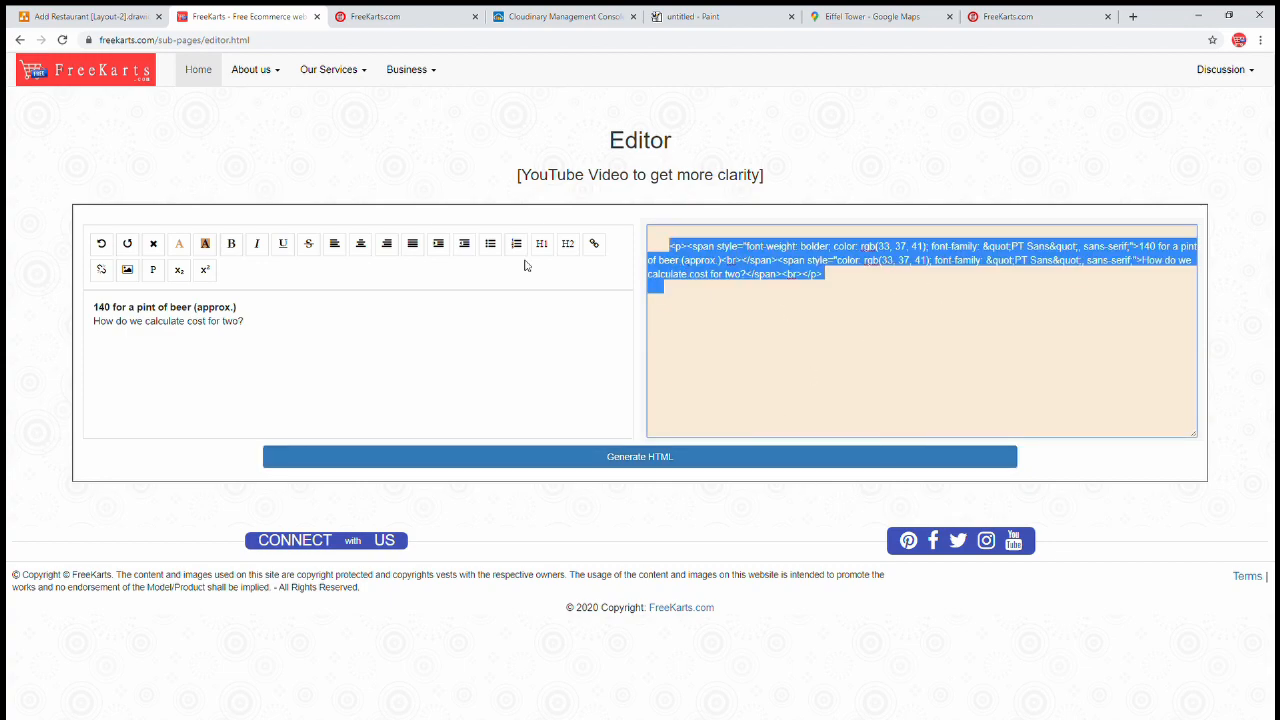
# Paste the generated HTML into Villa's Average Cost for Two person field
pyautogui.click(395, 17)
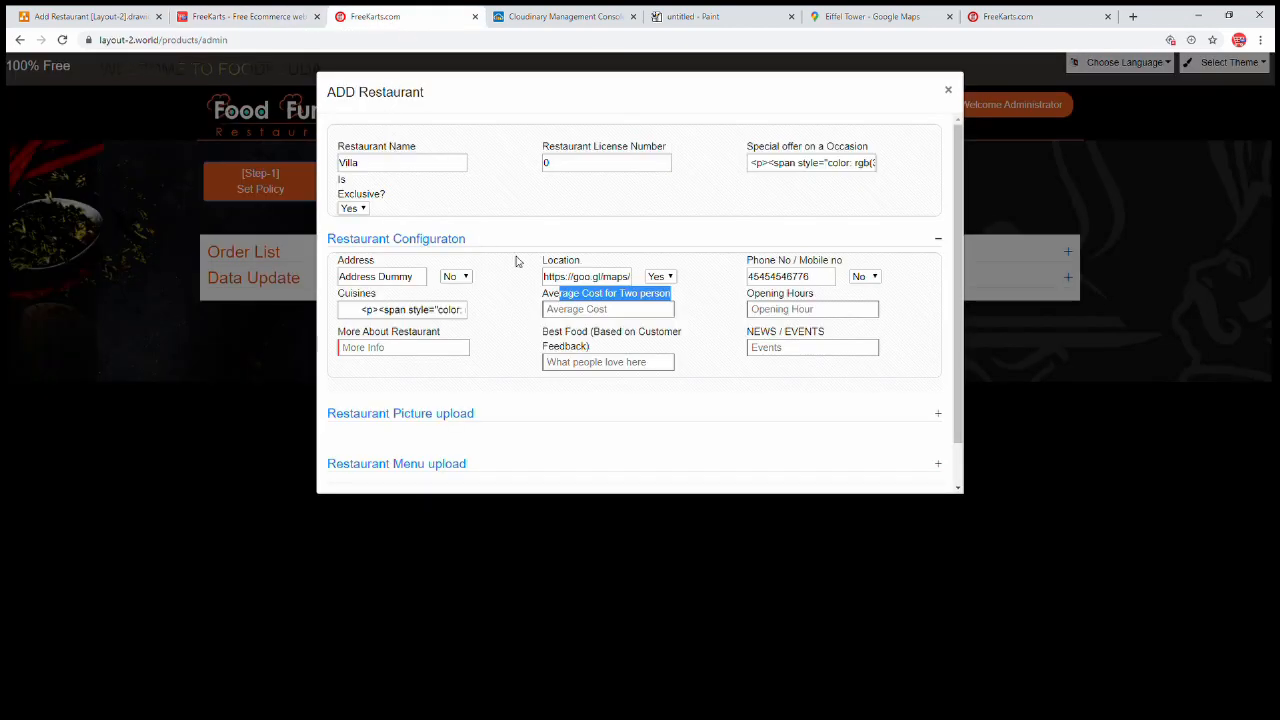
pyautogui.click(601, 308)
pyautogui.hotkey('ctrl', 'v')
pyautogui.click(791, 310)
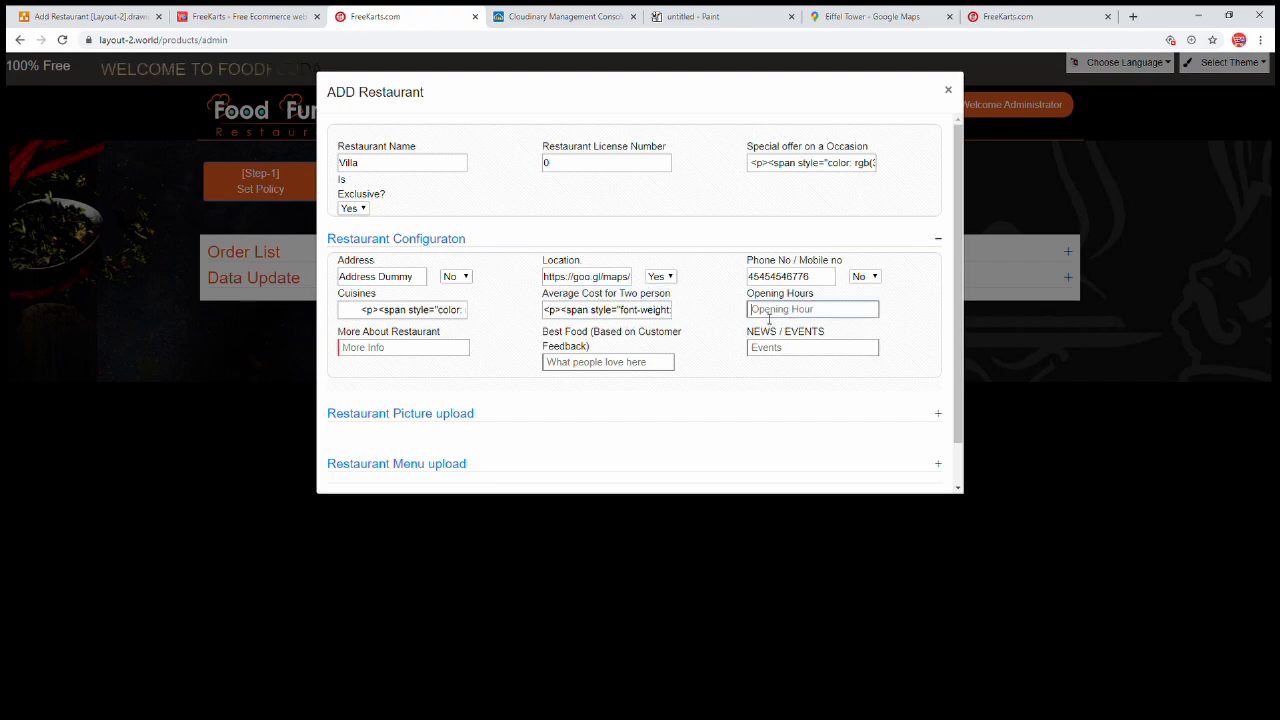
pyautogui.click(1071, 18)
# Copy '11AM - 10PM Hours (Sunday Closed)' from the detail page into the HTML editor
pyautogui.moveTo(221, 389); pyautogui.dragTo(292, 393)
pyautogui.click(440, 18)
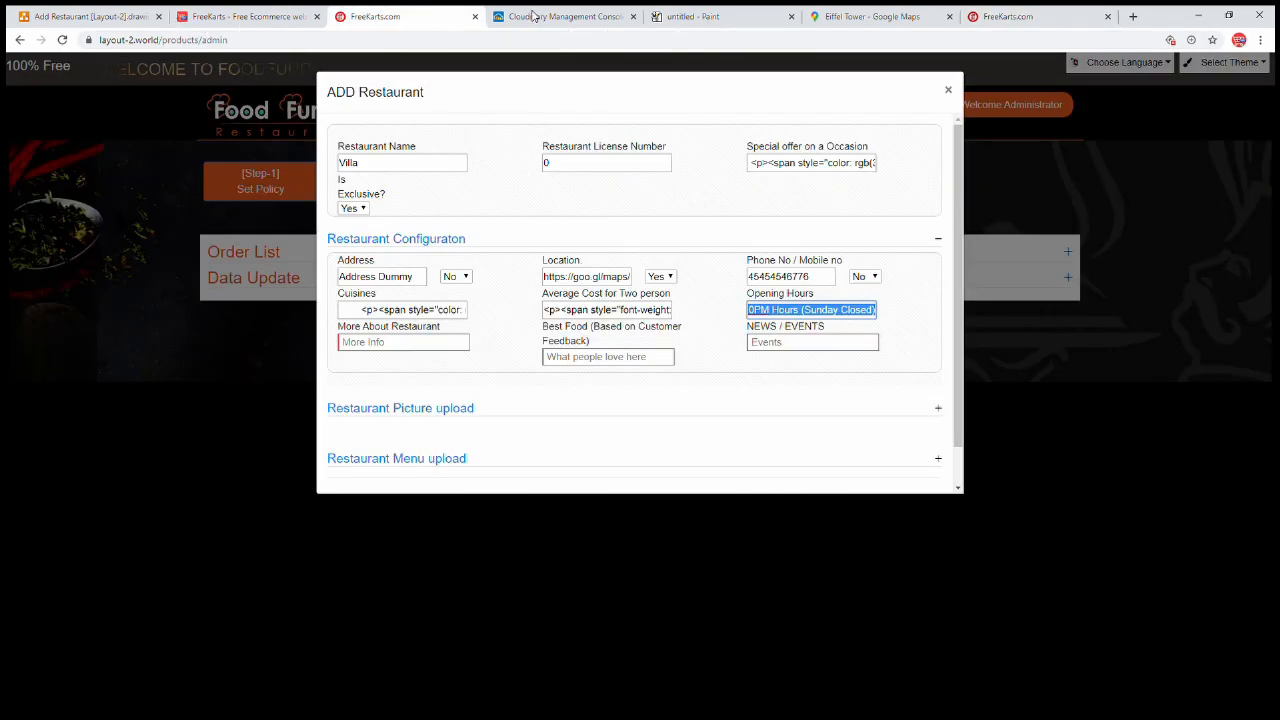
pyautogui.click(217, 17)
pyautogui.click(316, 326)
pyautogui.hotkey('ctrl', 'a')
pyautogui.write('11AM - 10PM Hours (Sunday Closed)')
# Make 'Sunday Closed' bold and generate the opening-hours HTML
pyautogui.moveTo(165, 313); pyautogui.dragTo(259, 308)
pyautogui.click(203, 316)
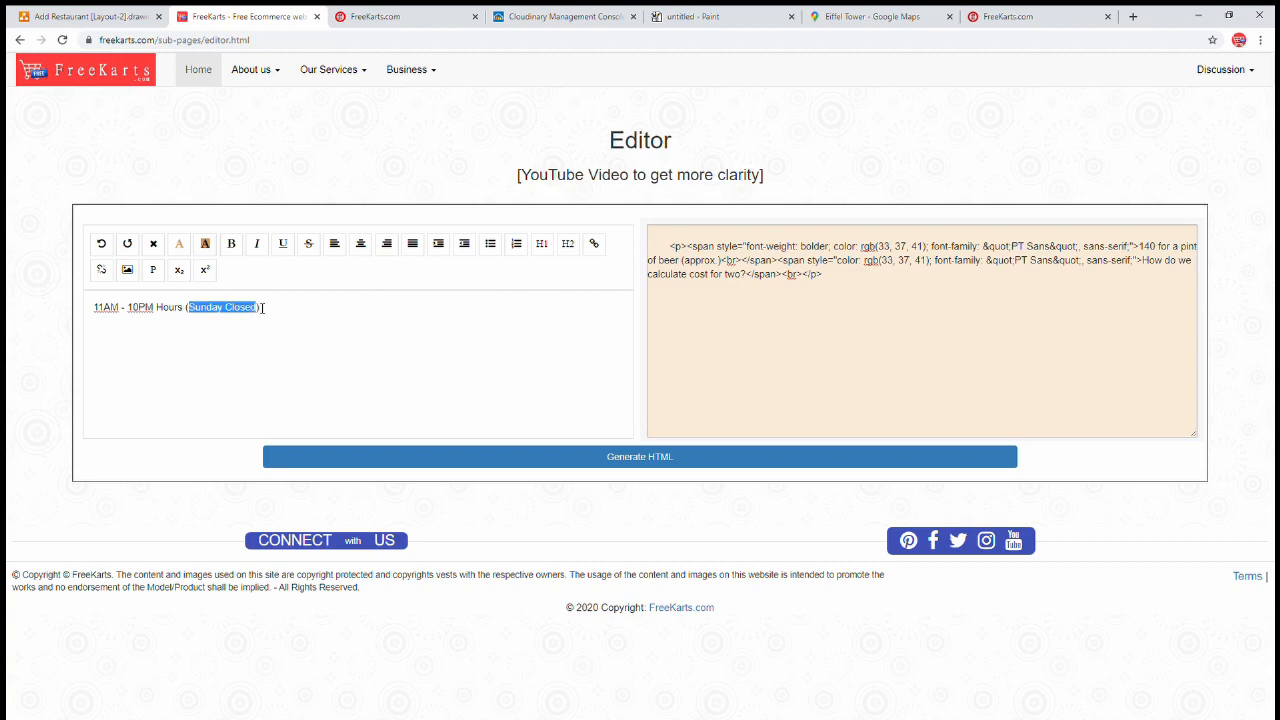
pyautogui.click(231, 243)
pyautogui.click(357, 366)
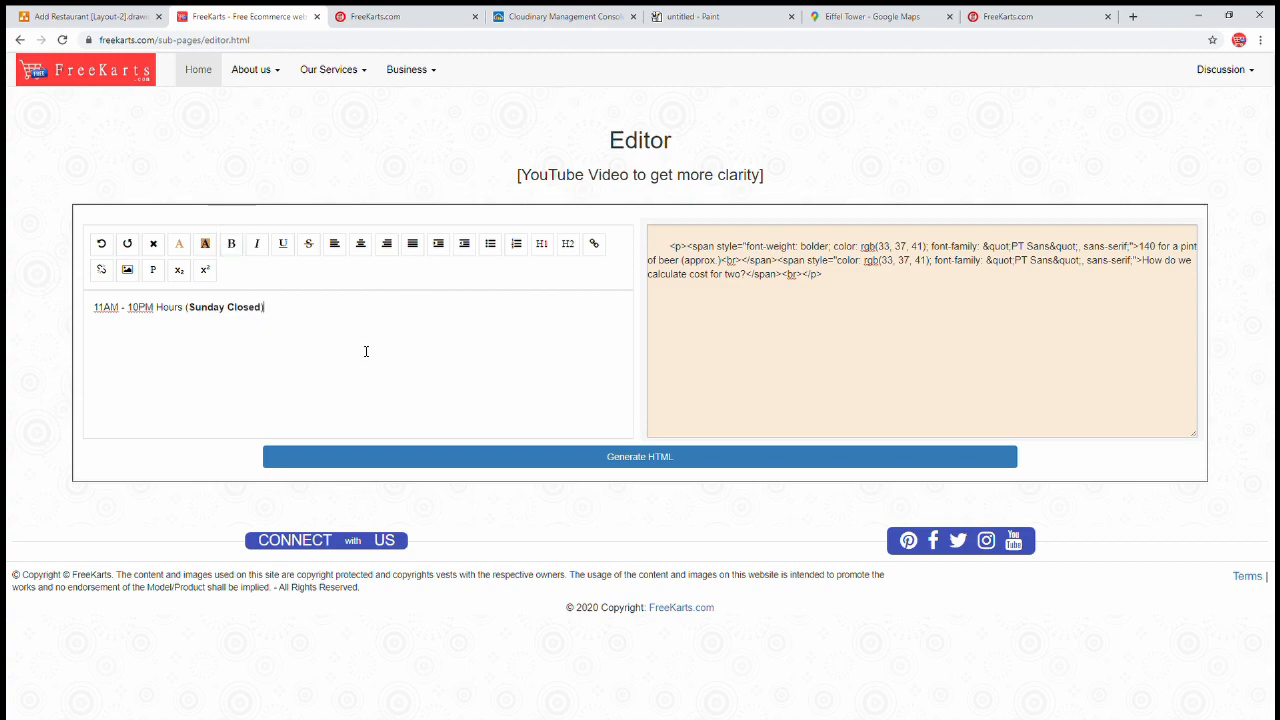
pyautogui.click(574, 463)
# Copy the generated HTML and replace the Opening Hours field's text with it
pyautogui.click(775, 297)
pyautogui.hotkey('ctrl', 'a')
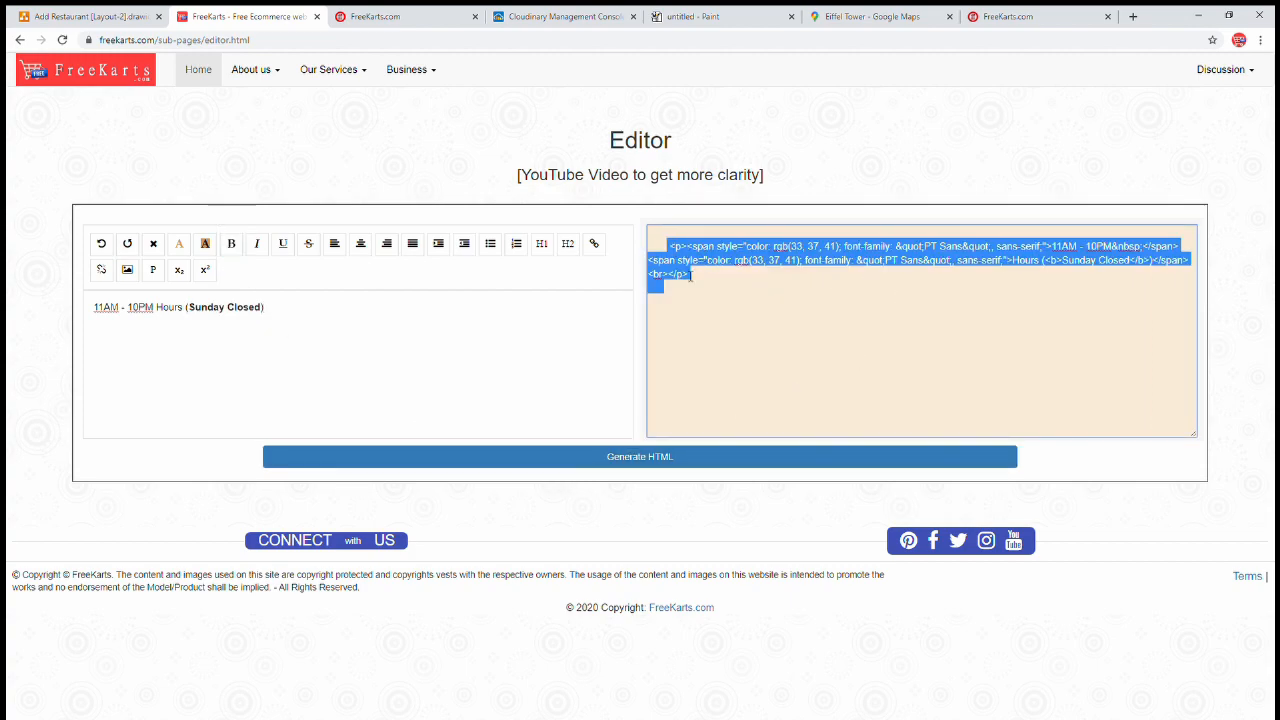
pyautogui.hotkey('ctrl', 'Tab')
pyautogui.tripleClick(806, 310)
pyautogui.hotkey('ctrl', 'v')
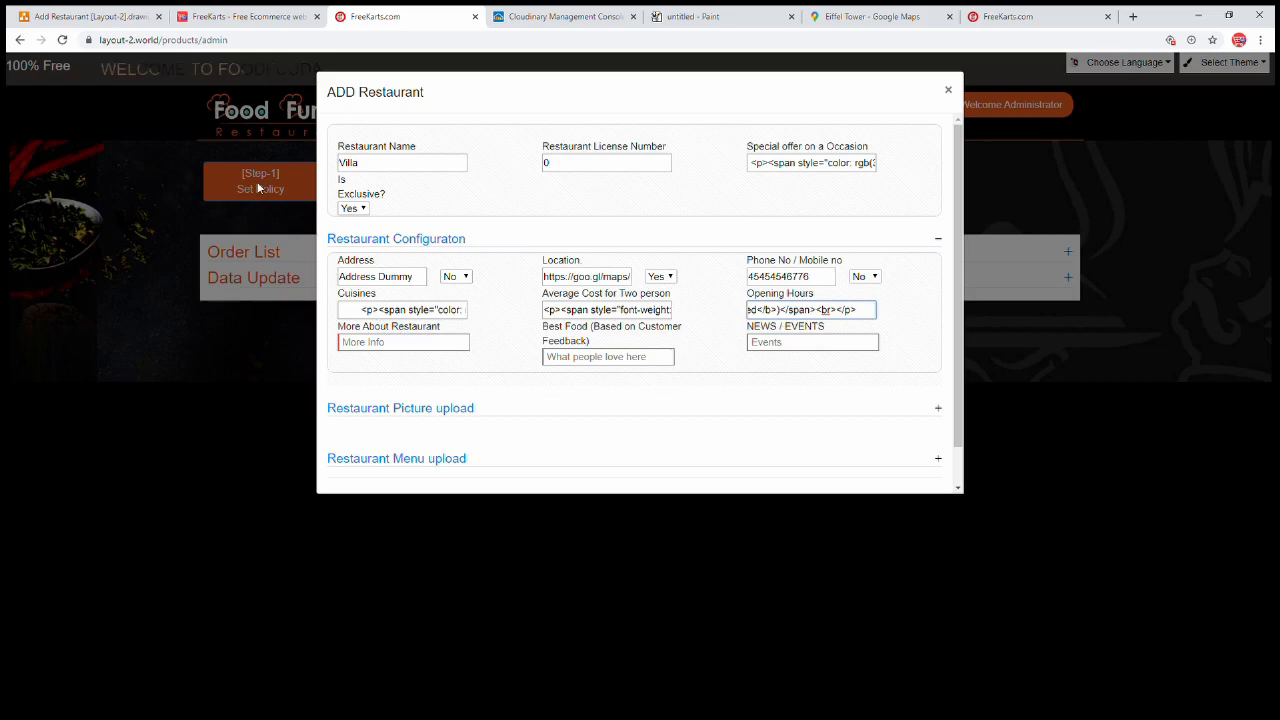
# Copy the bulleted description text from the sample restaurant's detail page
pyautogui.click(1012, 14)
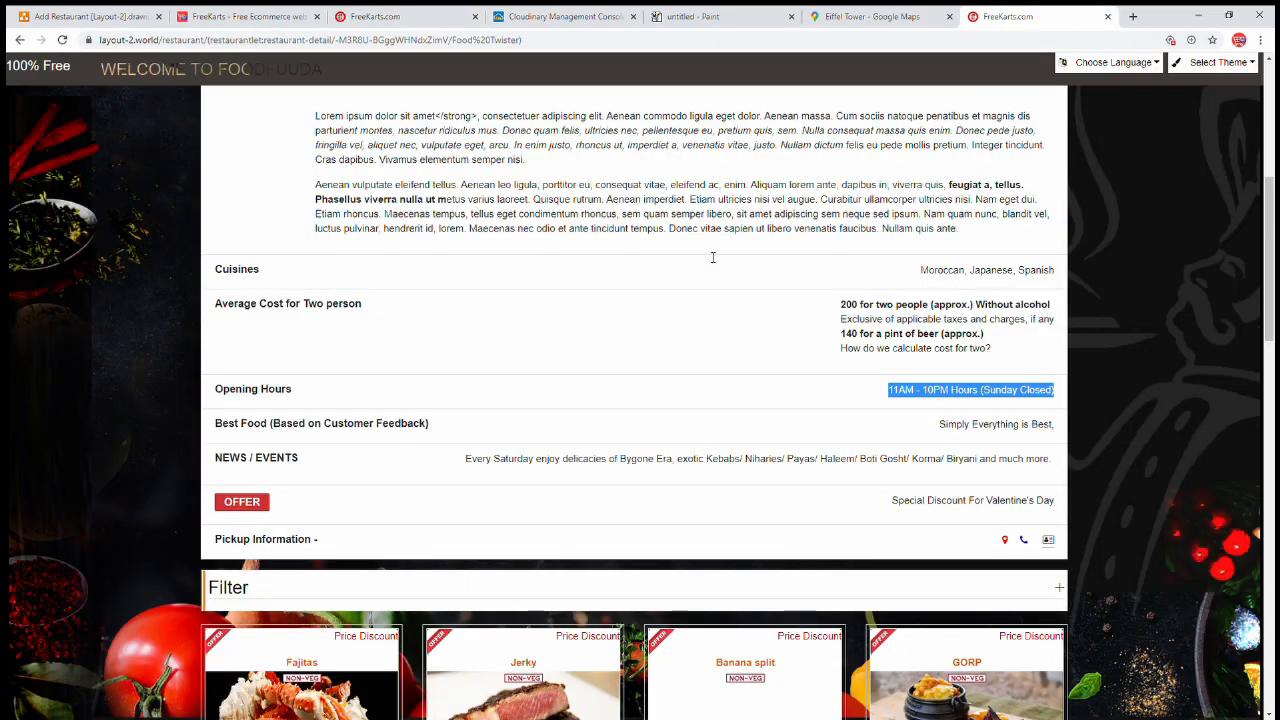
pyautogui.scroll(3, 600, 290)
pyautogui.scroll(2, 606, 248)
pyautogui.moveTo(362, 466); pyautogui.dragTo(697, 638)
pyautogui.click(697, 638)
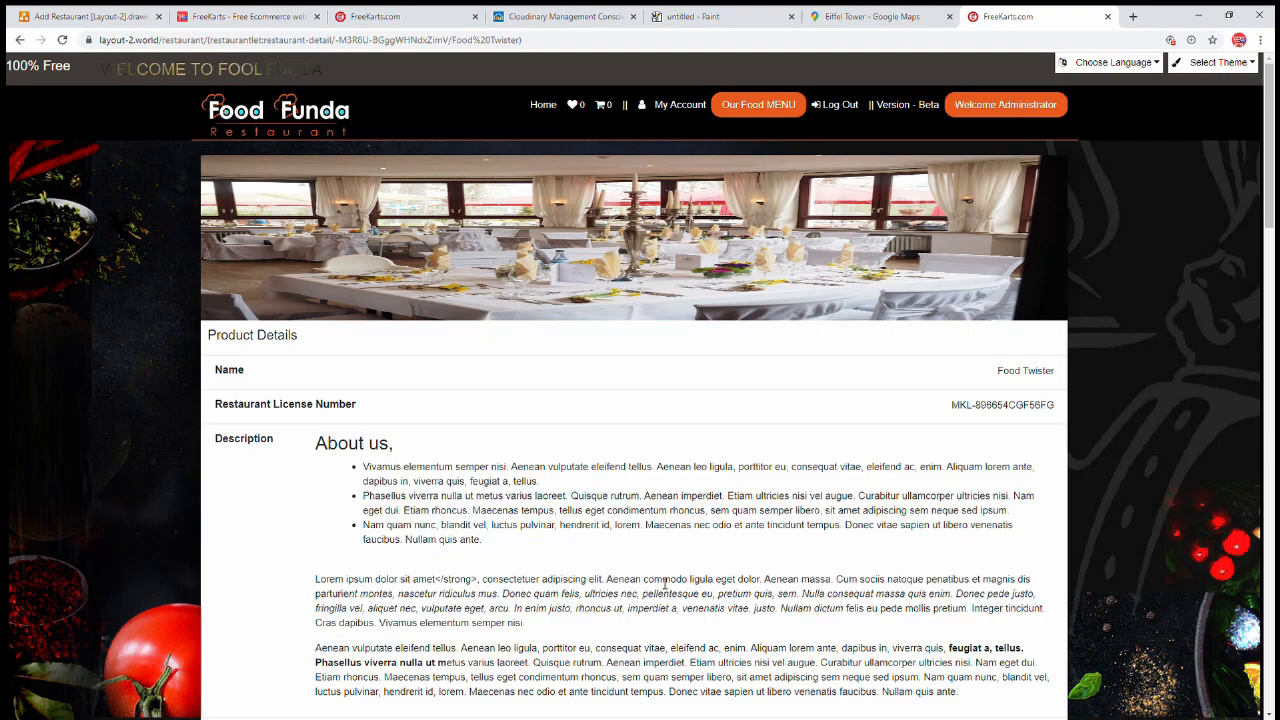
pyautogui.scroll(-2, 680, 600)
pyautogui.moveTo(994, 507); pyautogui.dragTo(317, 266)
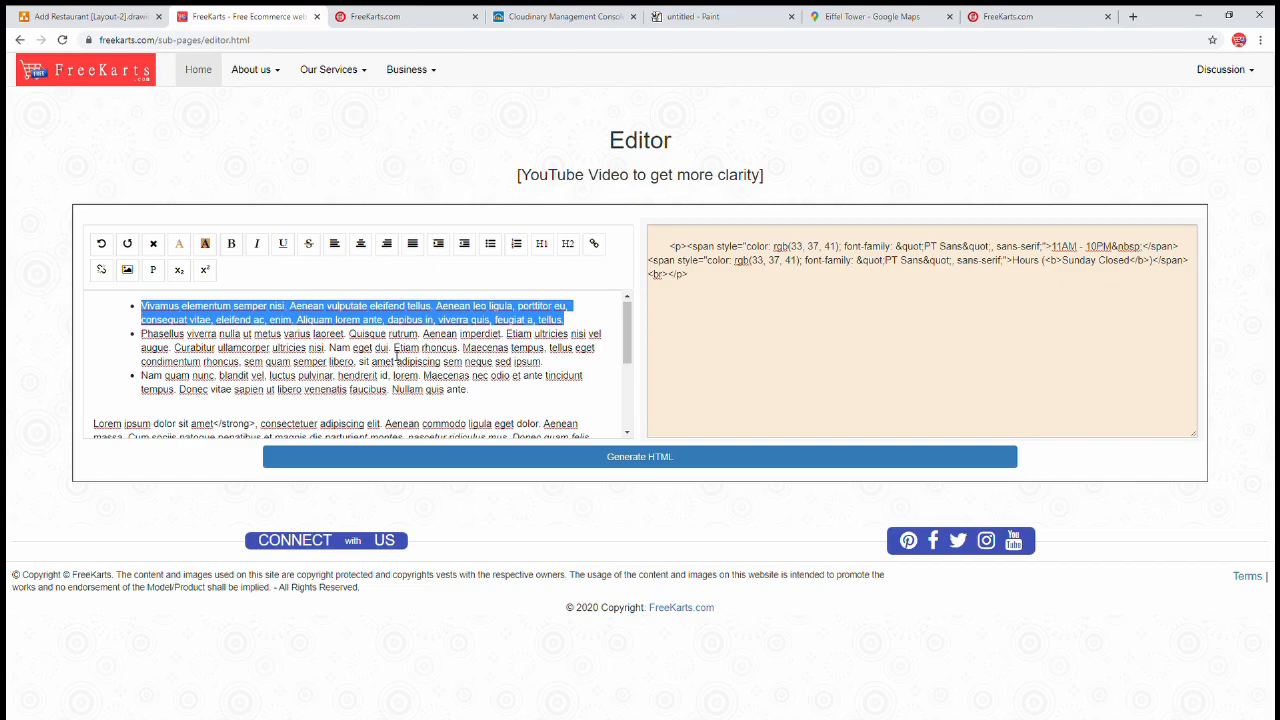
# Replace the HTML editor's content with the description and generate its list HTML
pyautogui.tripleClick(416, 363)
pyautogui.hotkey('ctrl', 'a')
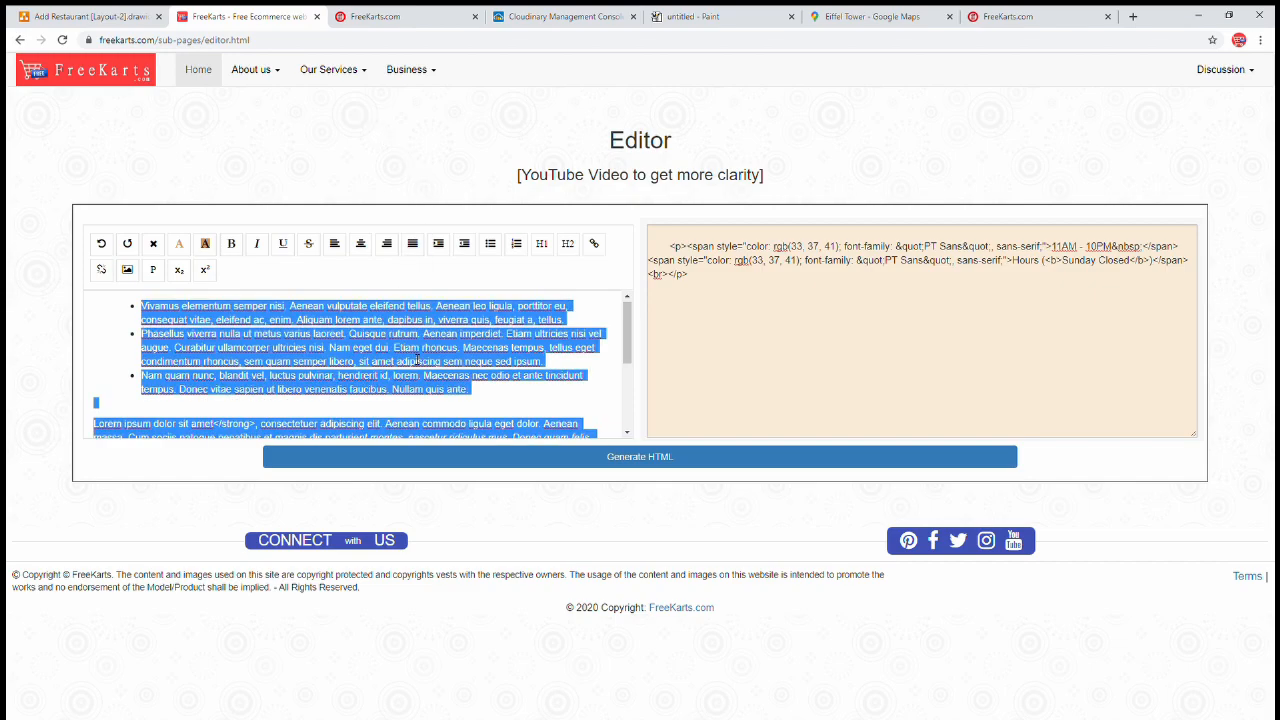
pyautogui.hotkey('ctrl', 'v')
pyautogui.scroll(5, 272, 352)
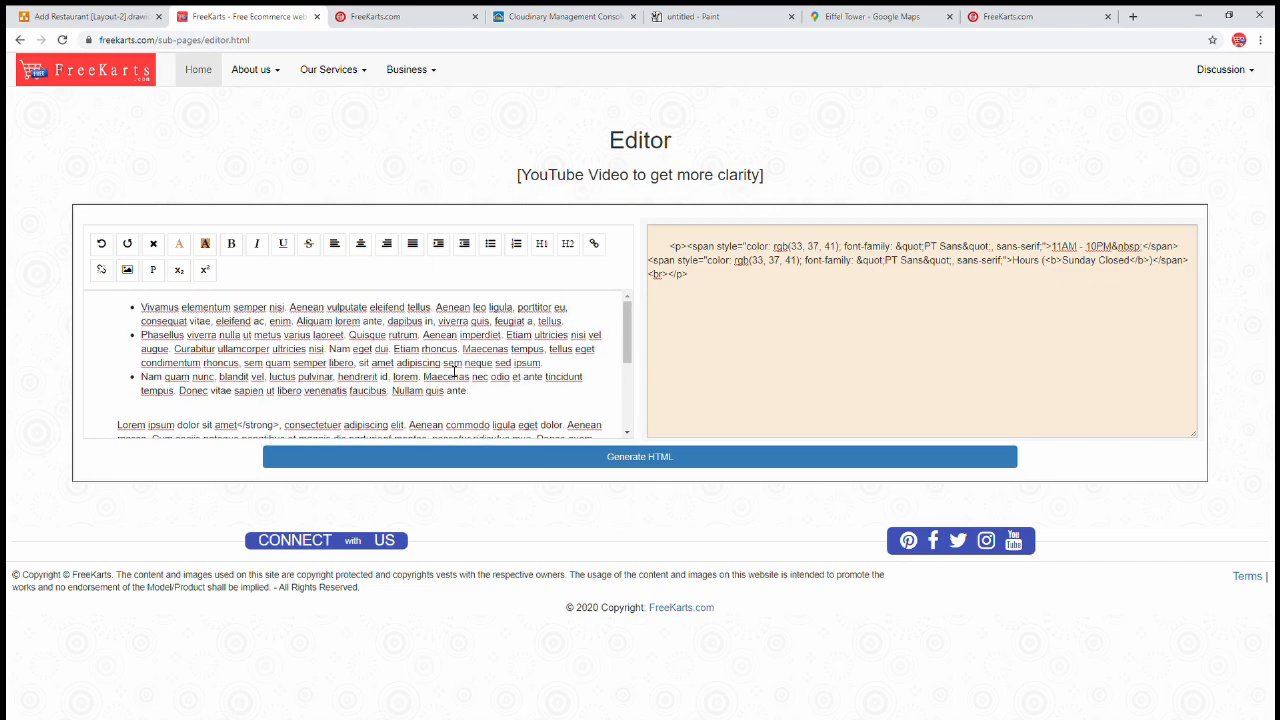
pyautogui.click(657, 457)
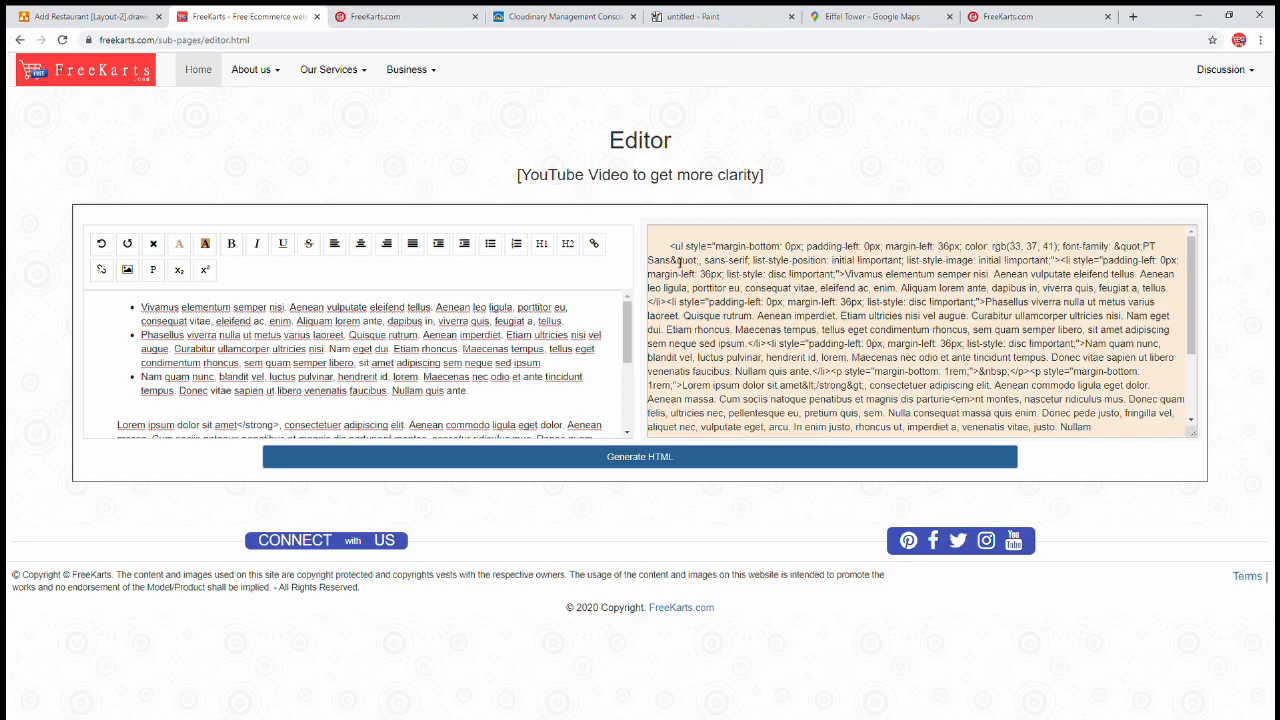
# Paste the generated description HTML into the More About Restaurant field
pyautogui.moveTo(673, 250); pyautogui.dragTo(931, 537)
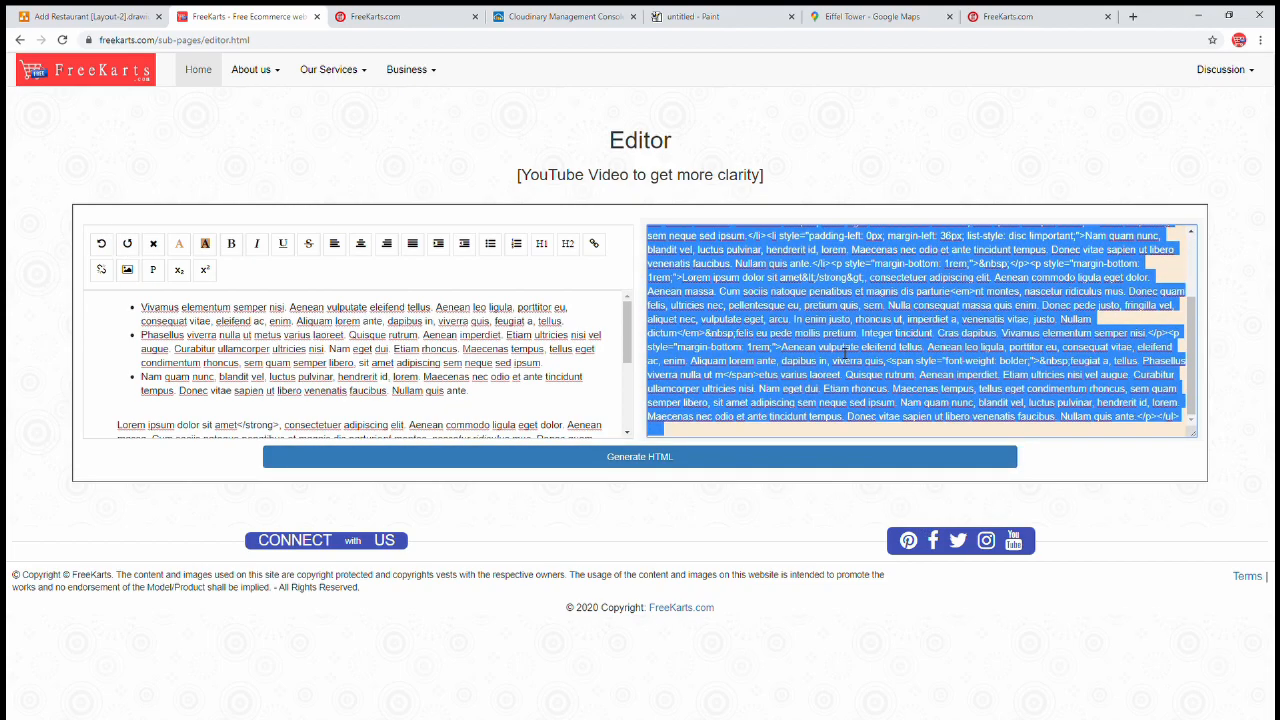
pyautogui.click(390, 16)
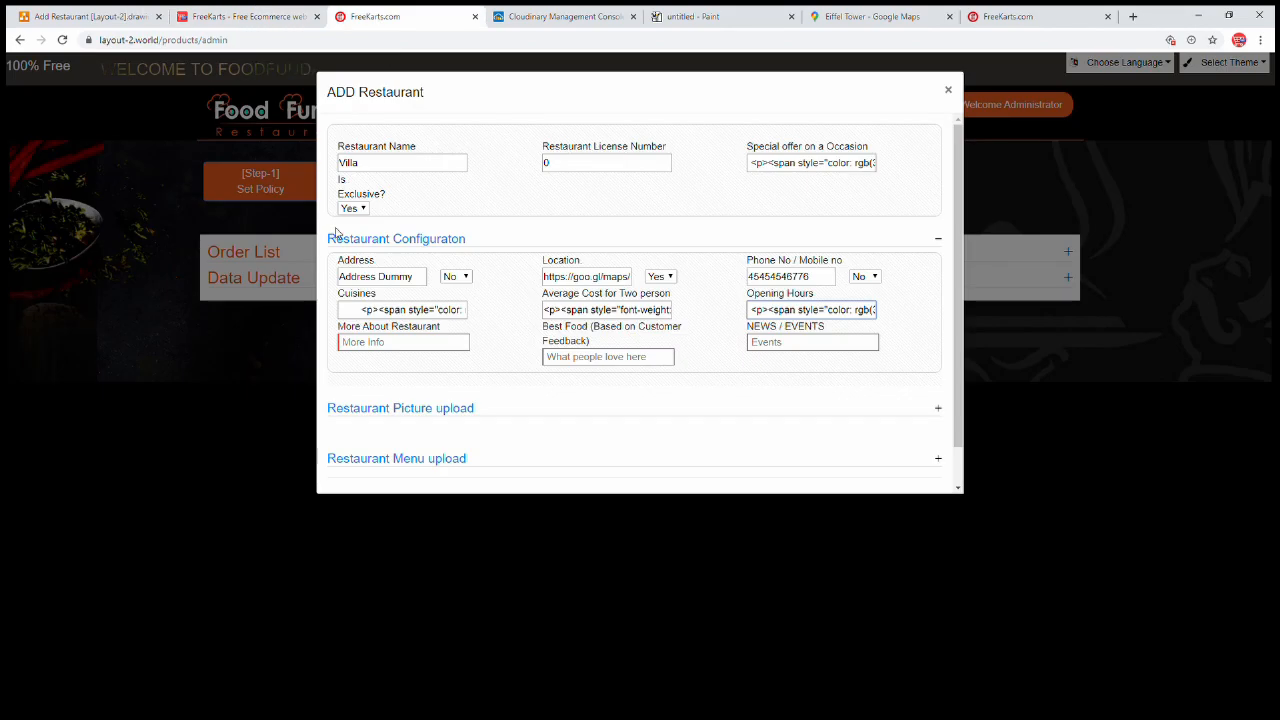
pyautogui.click(455, 342)
pyautogui.hotkey('ctrl', 'v')
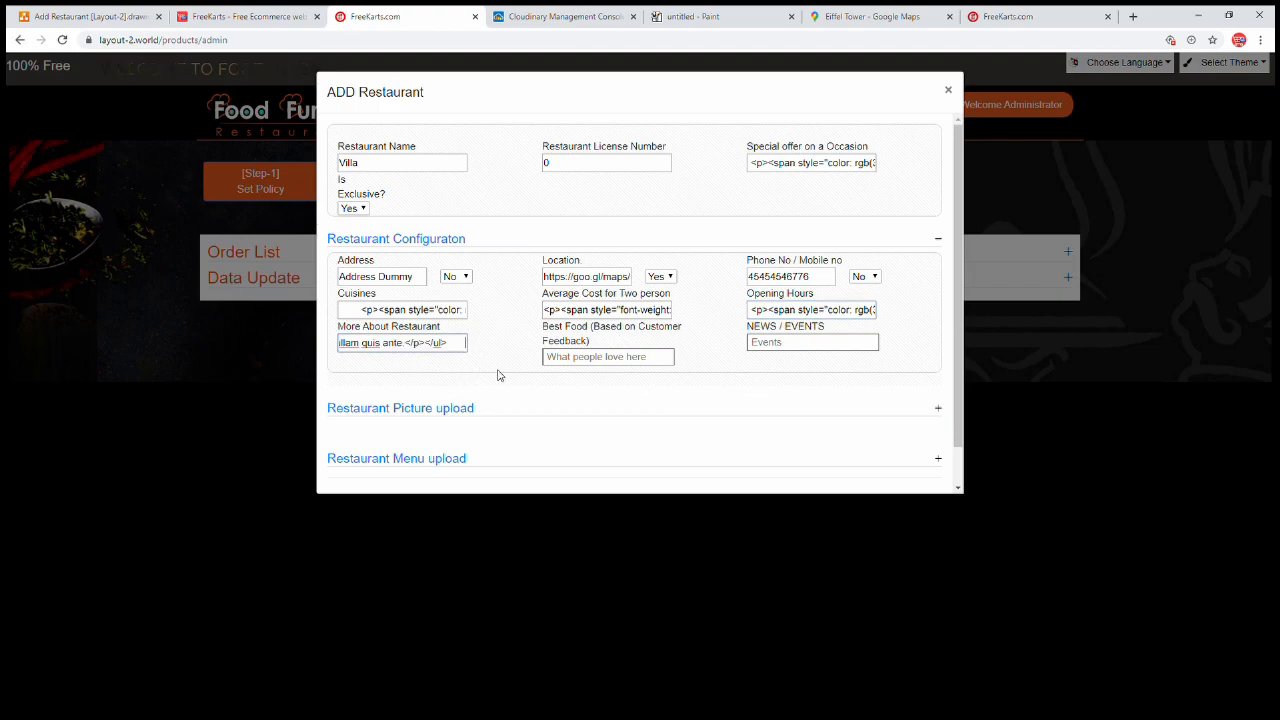
pyautogui.moveTo(573, 342); pyautogui.dragTo(414, 129)
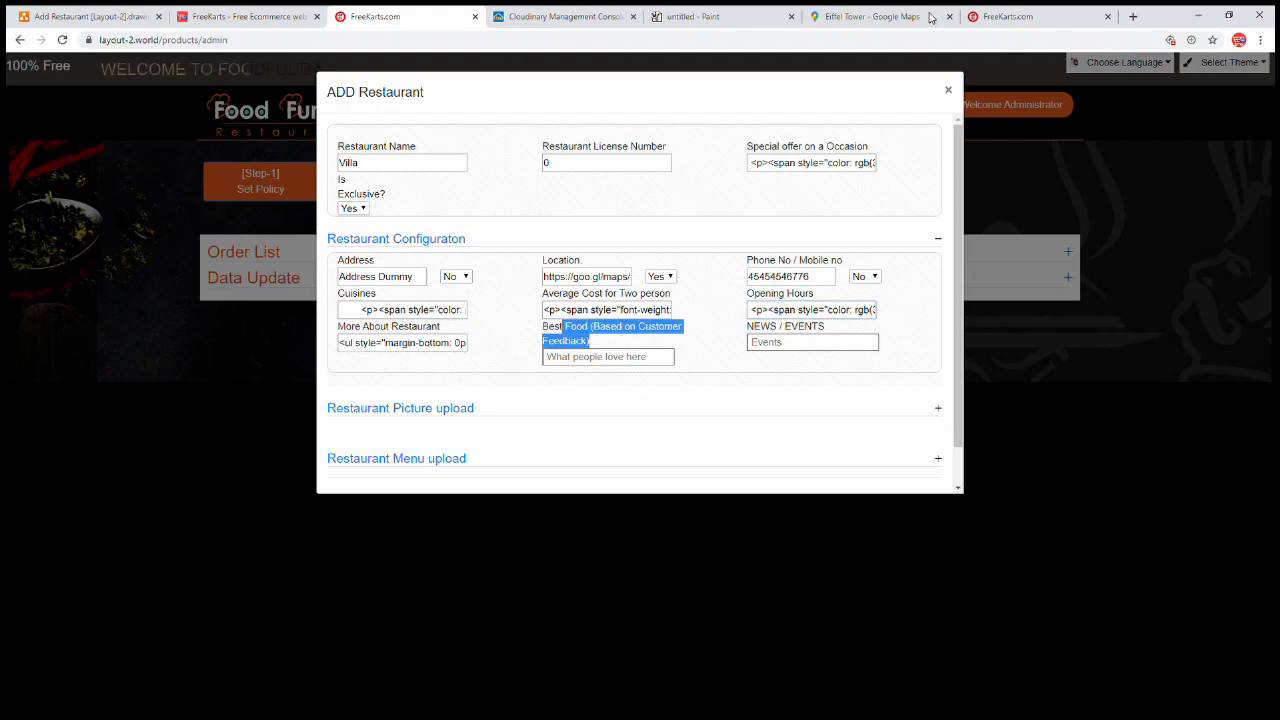
pyautogui.click(1011, 17)
# Copy 'Simply Everything is Best,' from the detail page into the HTML editor as a bullet
pyautogui.scroll(-5, 669, 414)
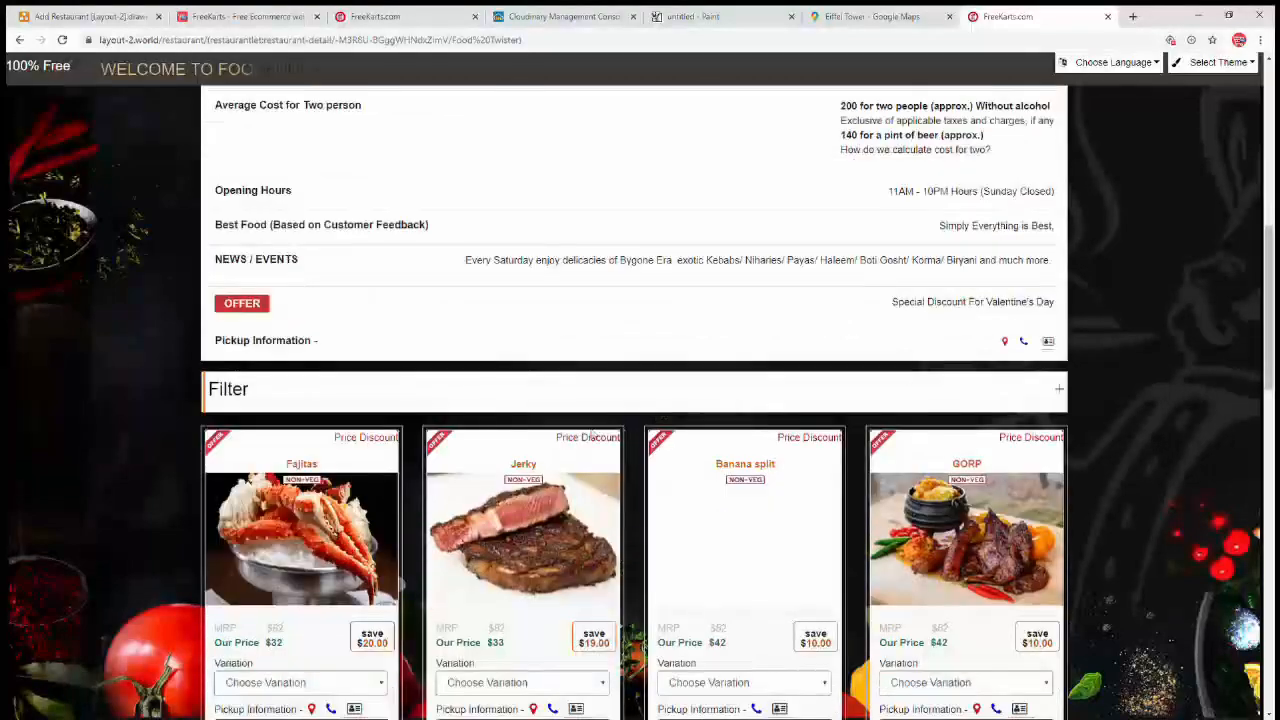
pyautogui.moveTo(235, 230); pyautogui.dragTo(441, 234)
pyautogui.moveTo(927, 222); pyautogui.dragTo(1057, 231)
pyautogui.hotkey('ctrl', 'c')
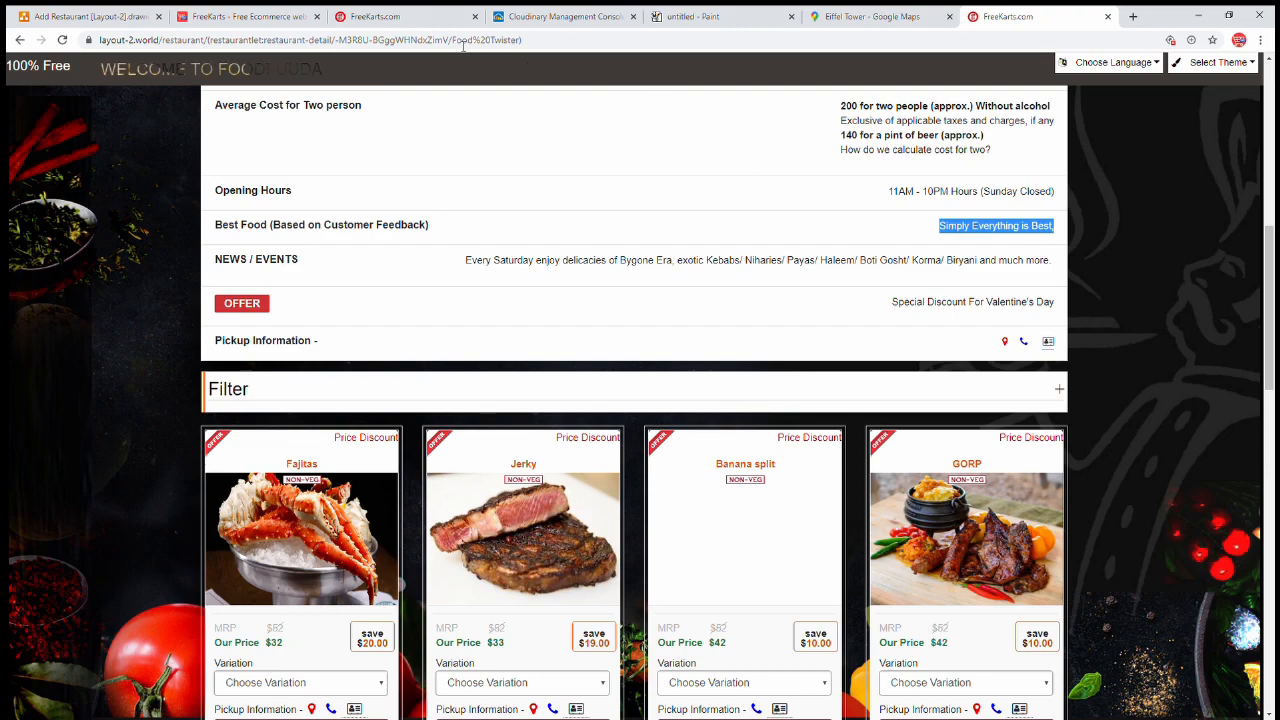
pyautogui.click(398, 22)
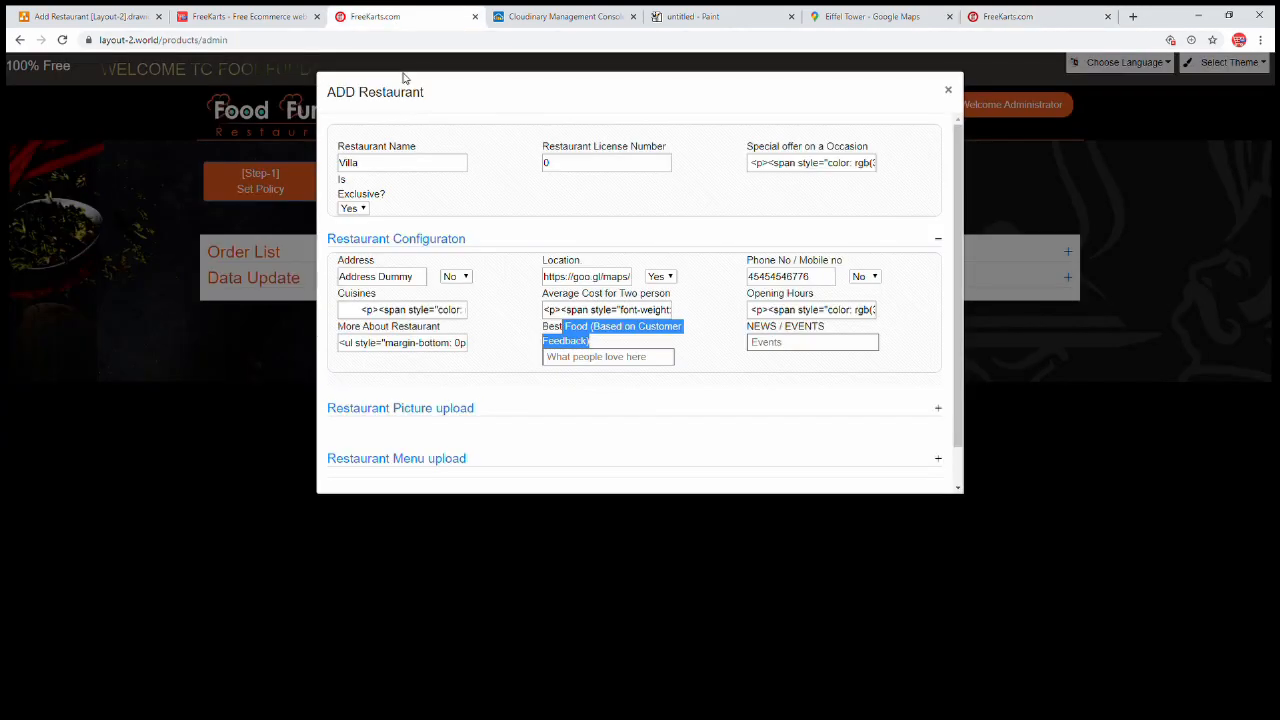
pyautogui.click(247, 12)
pyautogui.click(472, 378)
pyautogui.hotkey('ctrl', 'a')
pyautogui.hotkey('ctrl', 'v')
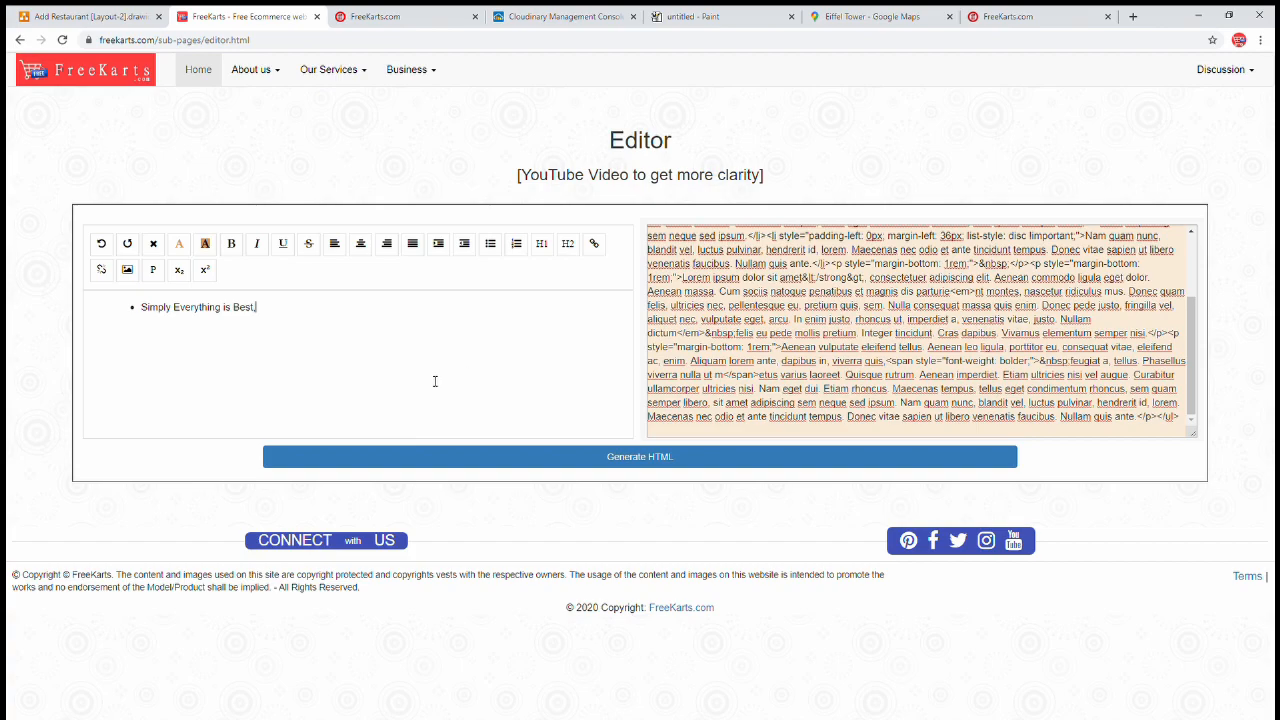
# Generate the bullet HTML and paste it into Villa's Best Food field
pyautogui.click(496, 458)
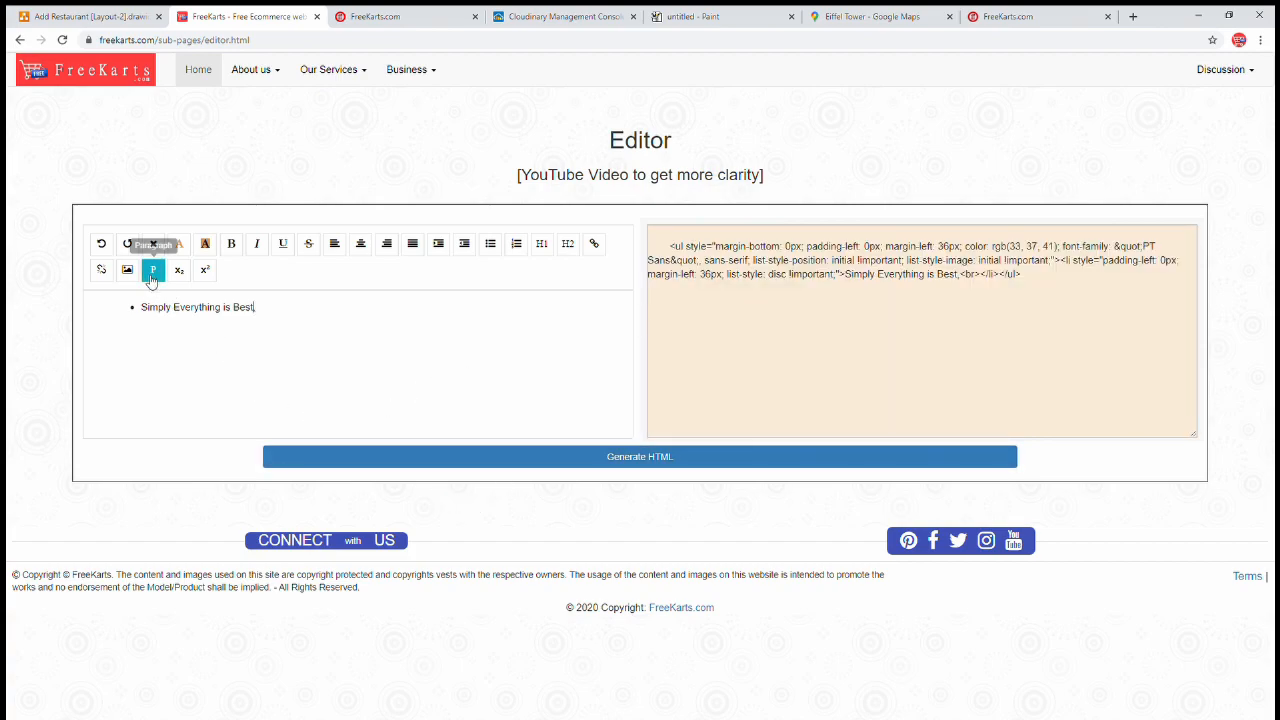
pyautogui.moveTo(300, 320); pyautogui.dragTo(17, 302)
pyautogui.click(651, 343)
pyautogui.hotkey('ctrl', 'a')
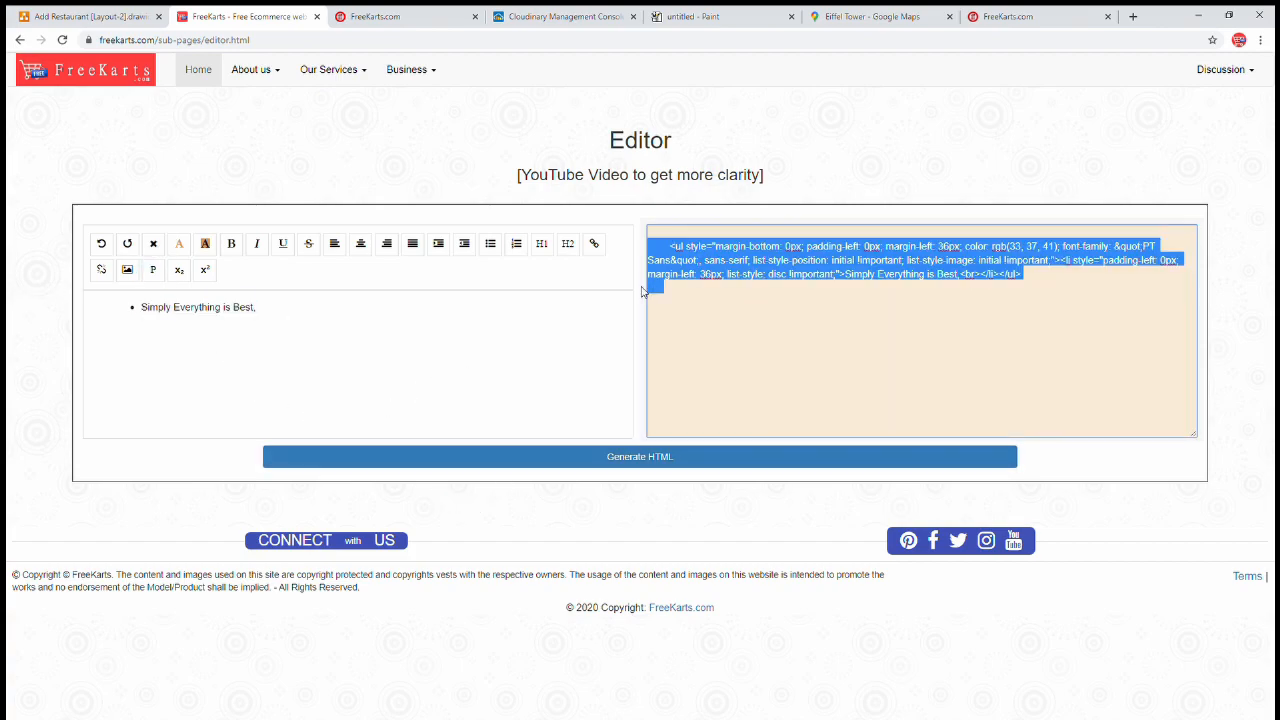
pyautogui.click(432, 16)
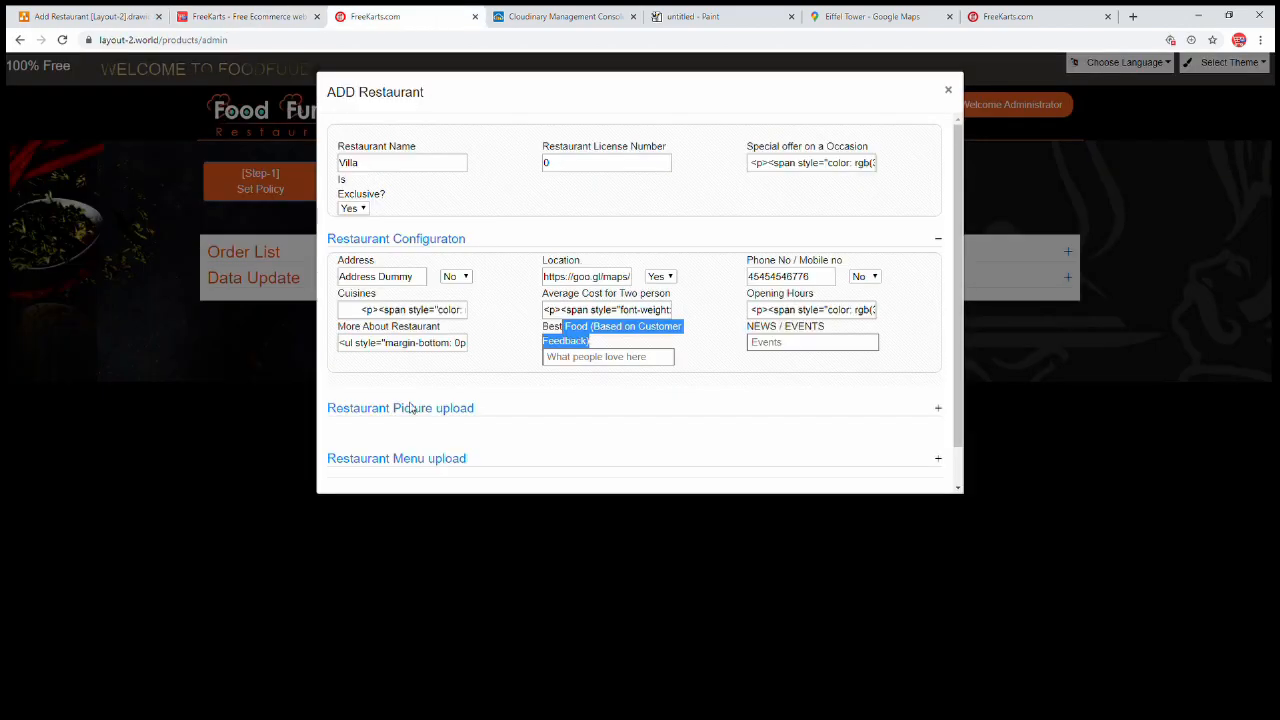
pyautogui.click(600, 360)
pyautogui.hotkey('ctrl', 'v')
pyautogui.click(810, 348)
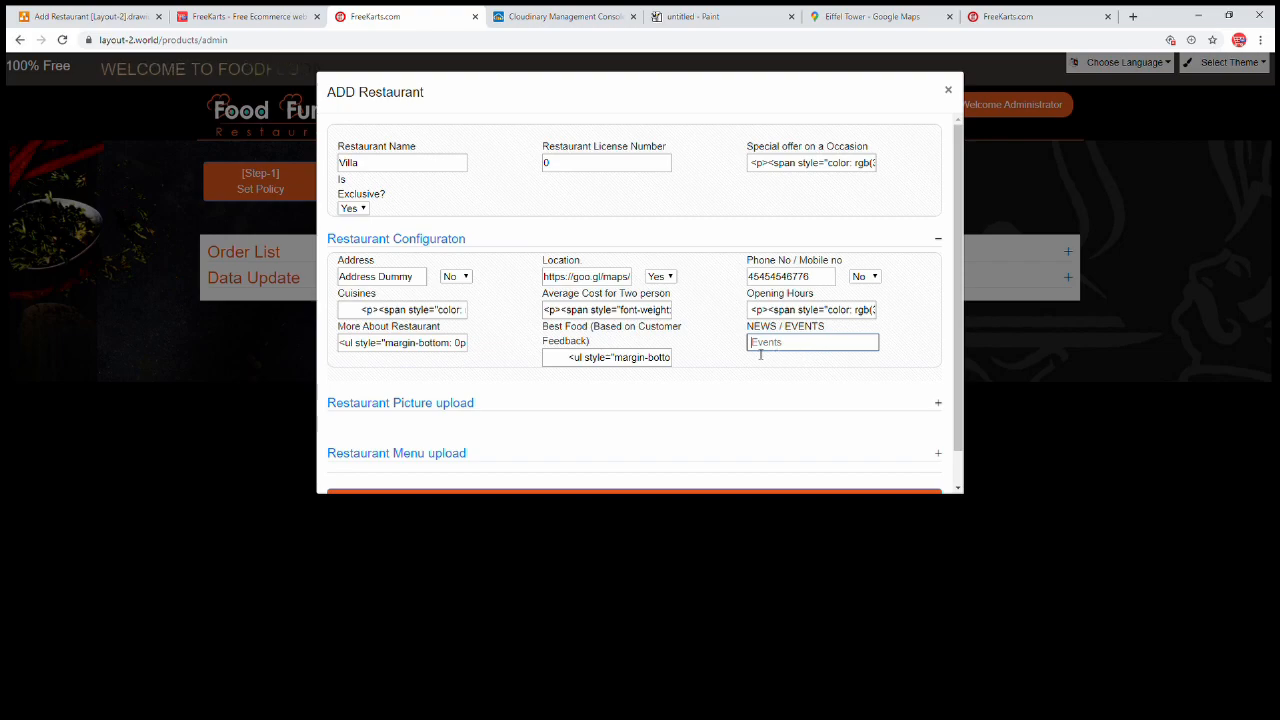
# Enter 0 in NEWS / EVENTS and expand the Restaurant Picture upload fields
pyautogui.write('0')
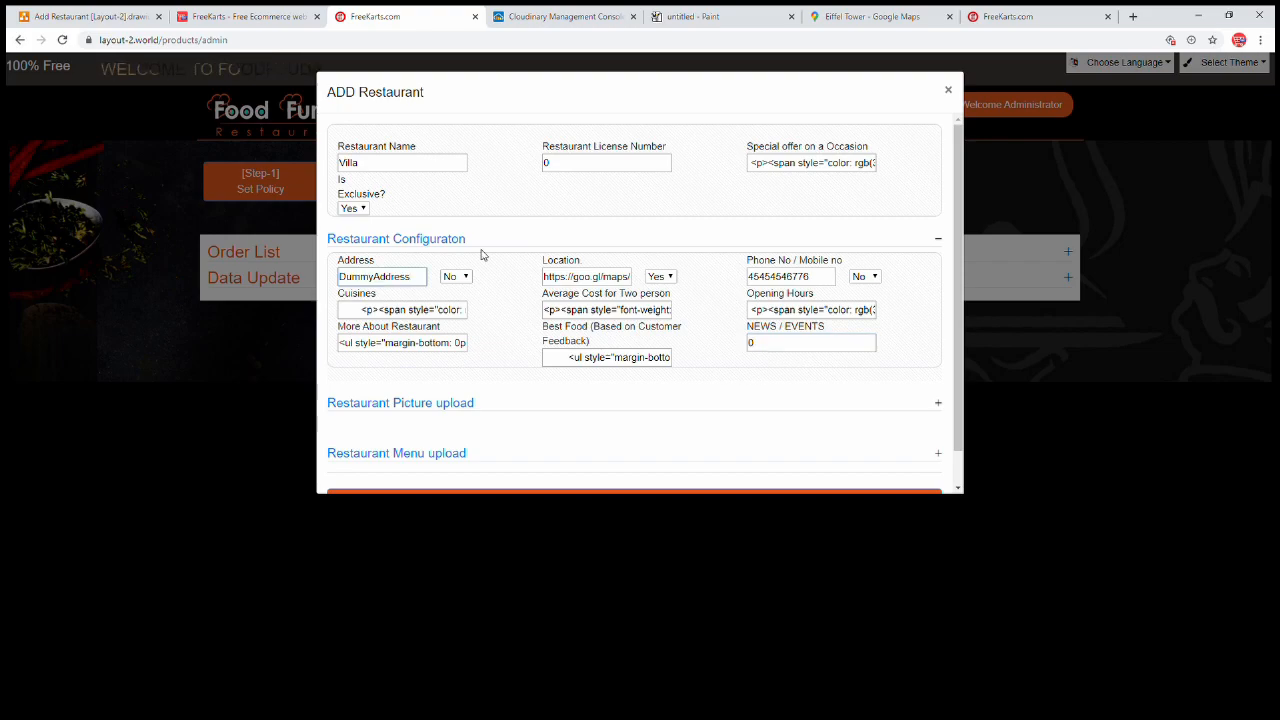
pyautogui.click(410, 408)
pyautogui.scroll(-2, 690, 352)
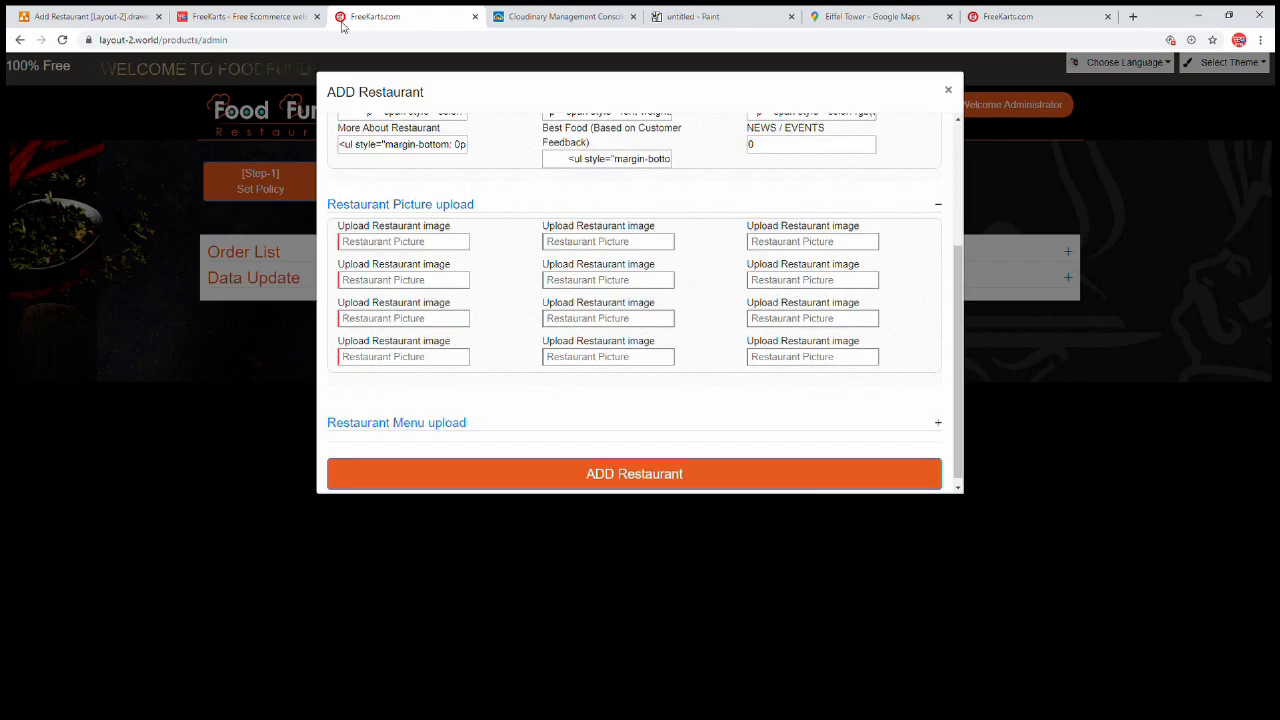
# Browse Cloudinary's Media Library into food > Pic, then return to the Add Restaurant form
pyautogui.click(1008, 17)
pyautogui.scroll(-7, 788, 338)
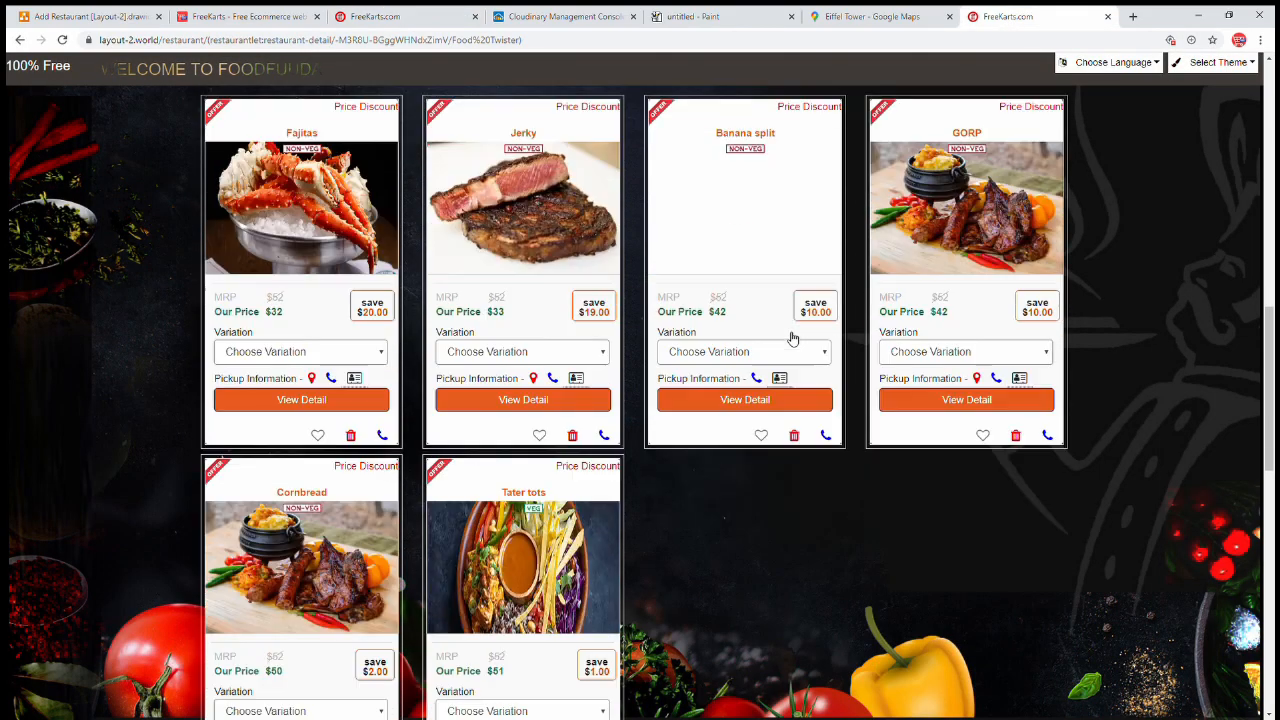
pyautogui.scroll(-5, 786, 340)
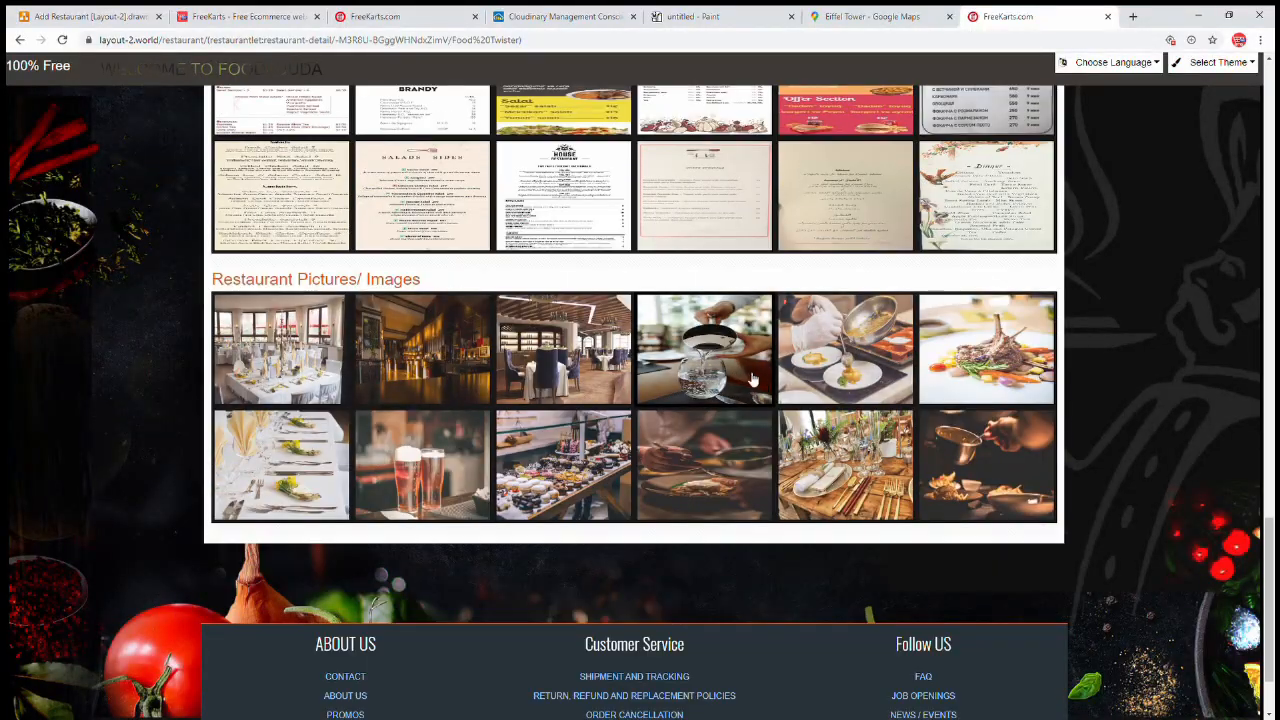
pyautogui.click(245, 17)
pyautogui.click(551, 17)
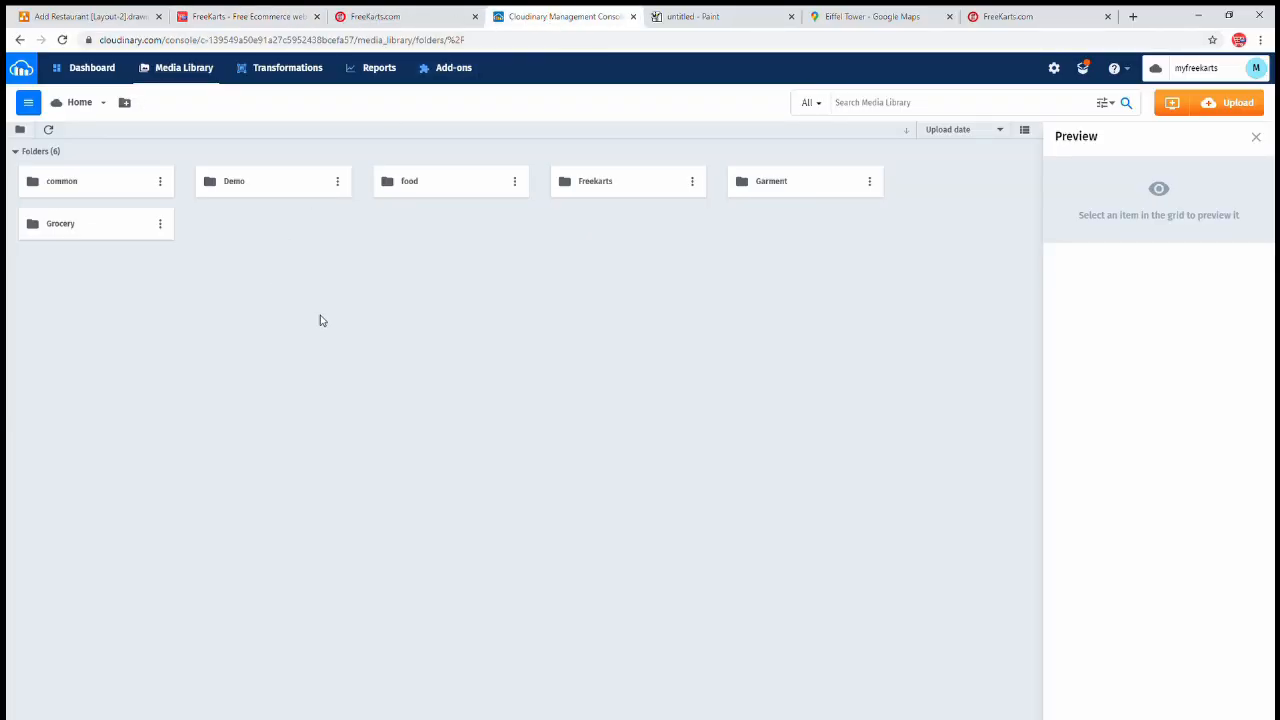
pyautogui.doubleClick(447, 193)
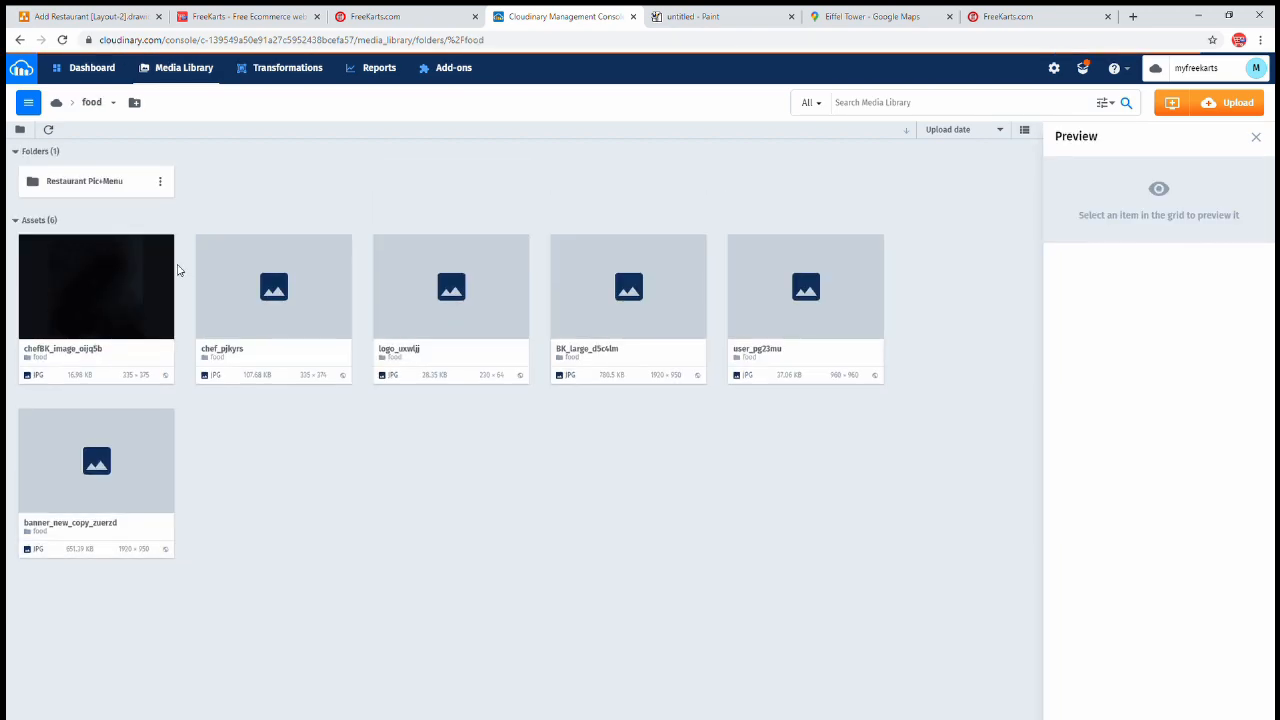
pyautogui.doubleClick(55, 182)
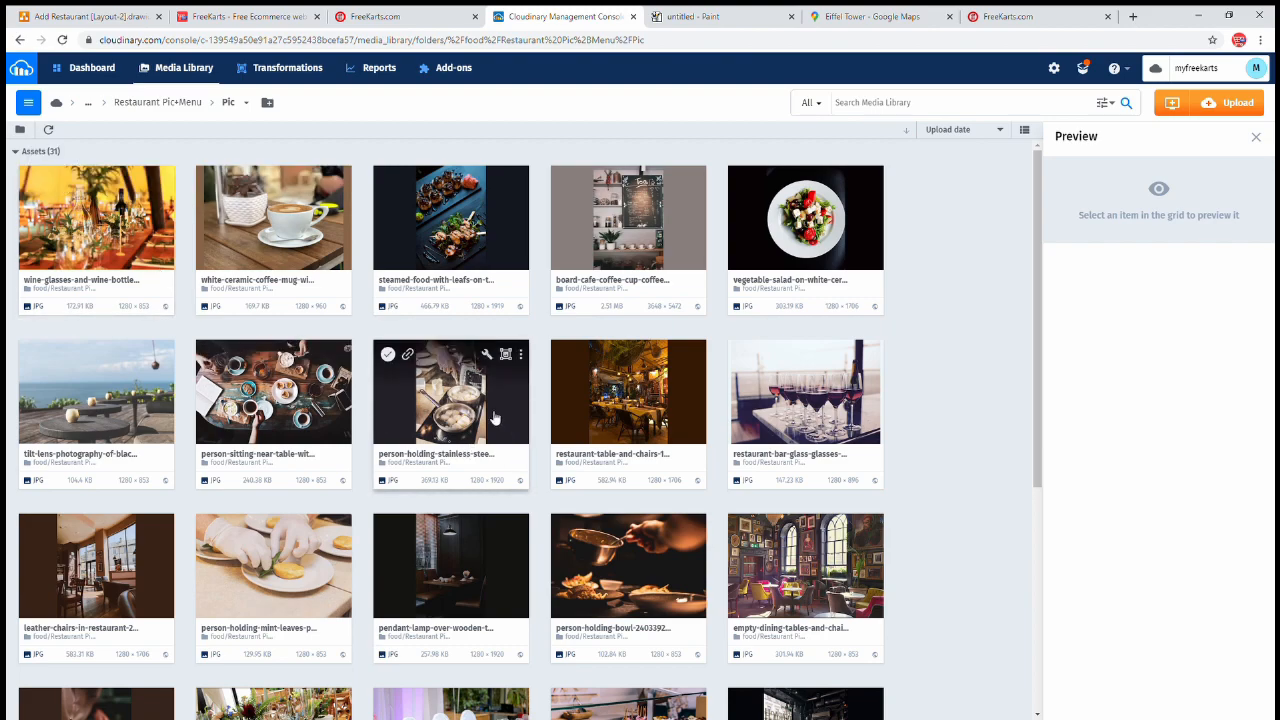
pyautogui.hotkey('ctrl', 'shift', 'Tab')
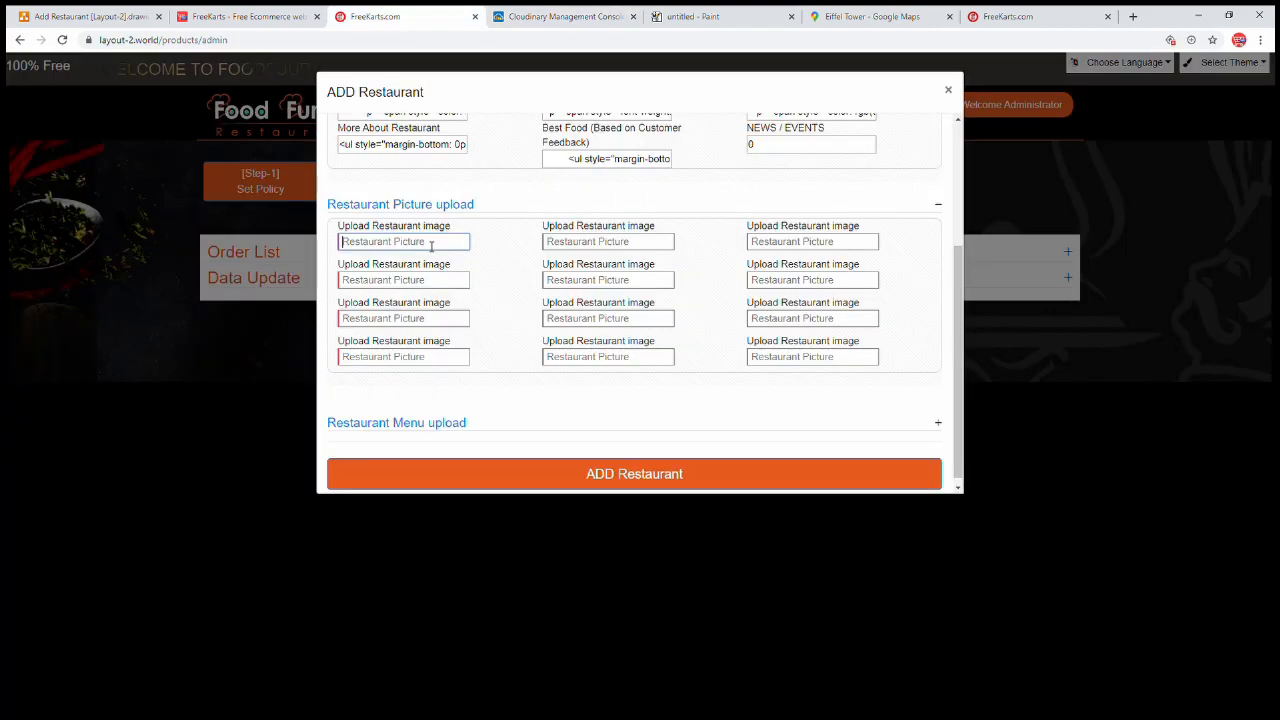
# Paste the Cloudinary image link into the six picture fields of the first two rows
pyautogui.hotkey('ctrl', 'v')
pyautogui.click(576, 245)
pyautogui.hotkey('ctrl', 'v')
pyautogui.click(753, 248)
pyautogui.hotkey('ctrl', 'v')
pyautogui.click(784, 278)
pyautogui.hotkey('ctrl', 'v')
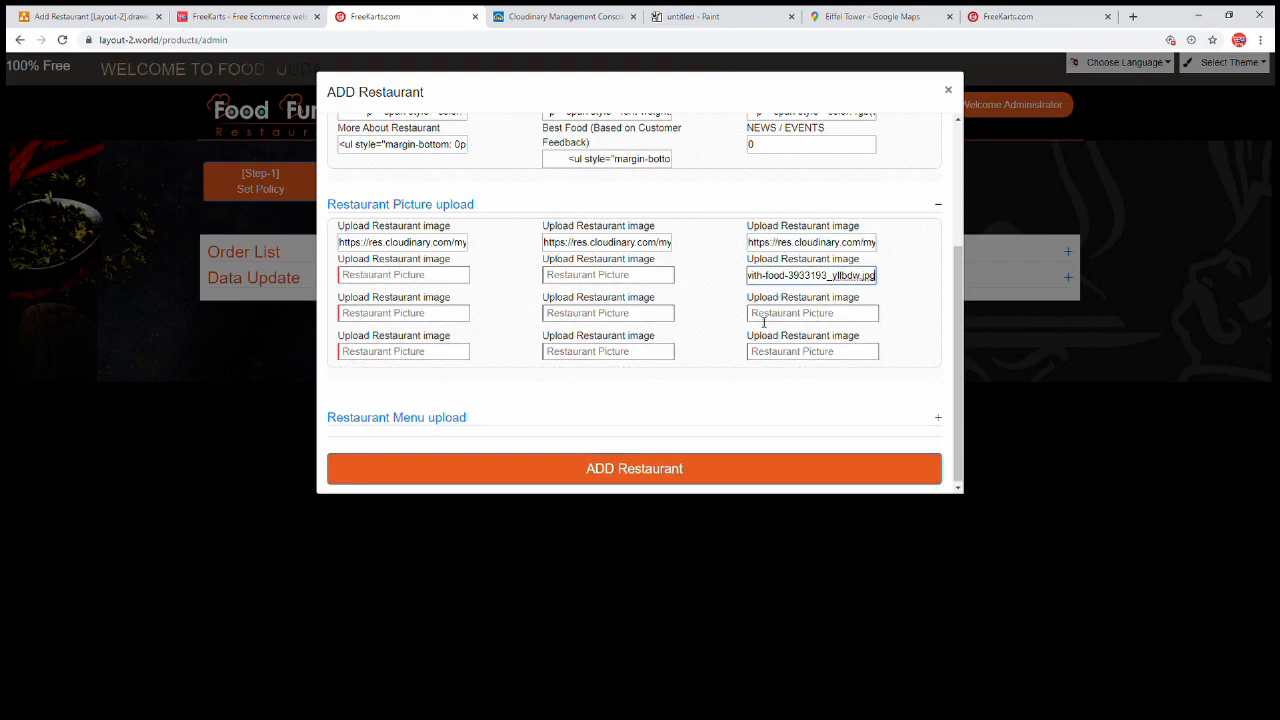
pyautogui.click(612, 278)
pyautogui.hotkey('ctrl', 'v')
pyautogui.click(400, 277)
pyautogui.hotkey('ctrl', 'v')
# Paste the link into five more picture fields, enter 0 in the last, and expand Restaurant Menu
pyautogui.click(408, 314)
pyautogui.hotkey('ctrl', 'v')
pyautogui.click(583, 317)
pyautogui.hotkey('ctrl', 'v')
pyautogui.click(777, 317)
pyautogui.hotkey('ctrl', 'v')
pyautogui.click(765, 350)
pyautogui.hotkey('ctrl', 'v')
pyautogui.click(435, 357)
pyautogui.hotkey('ctrl', 'v')
pyautogui.click(581, 351)
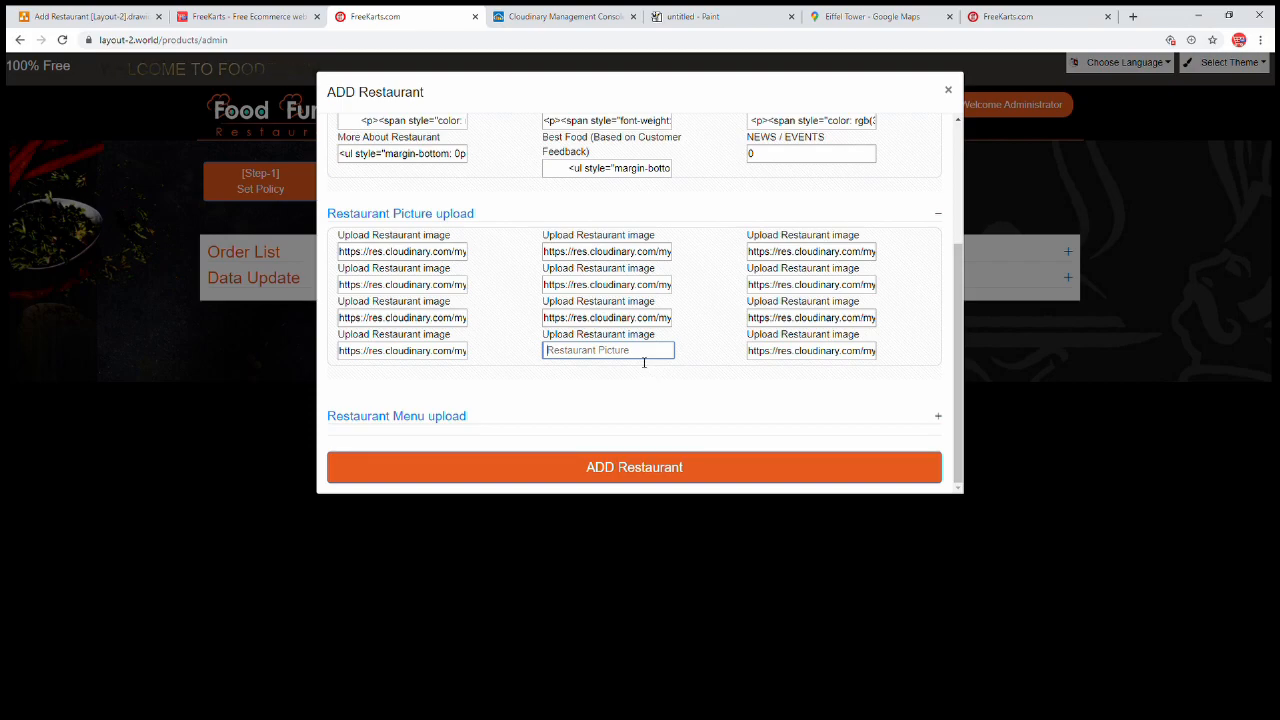
pyautogui.write('0')
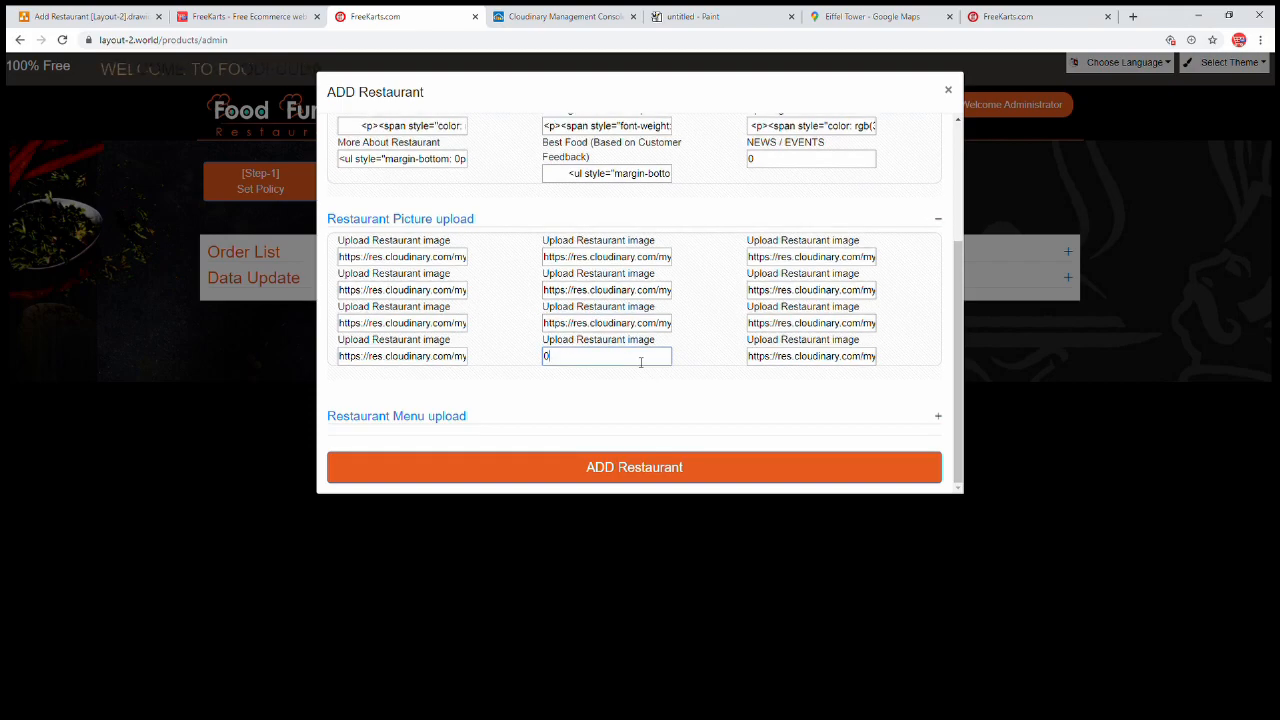
pyautogui.click(412, 425)
# Copy the Untitled-19 menu image link from Cloudinary's Restaurant Pic+Menu folder
pyautogui.scroll(-2, 440, 400)
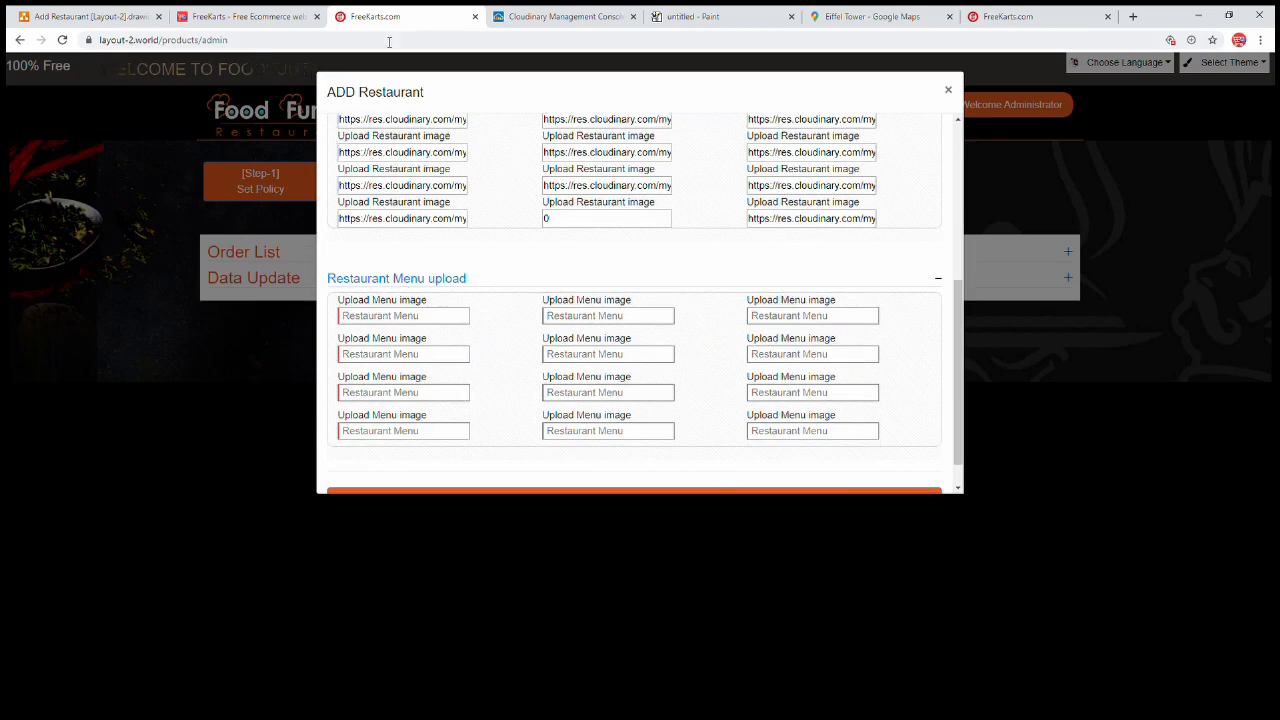
pyautogui.click(986, 18)
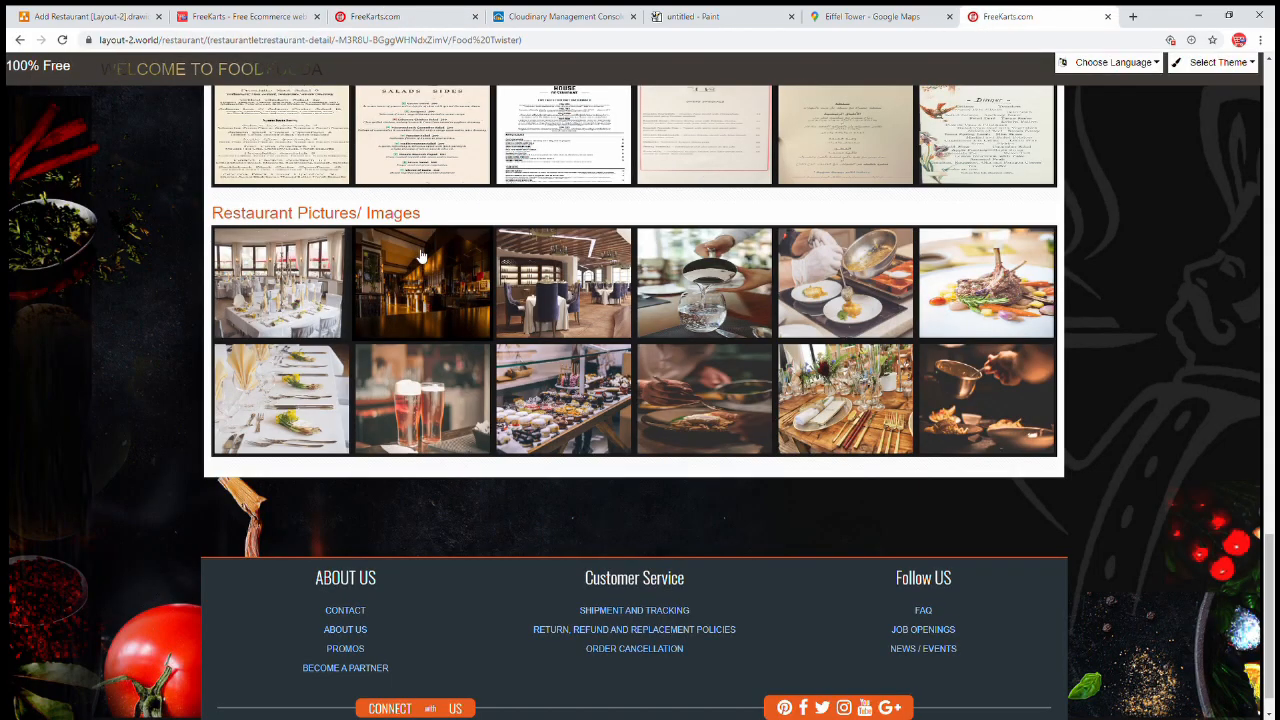
pyautogui.scroll(1, 425, 120)
pyautogui.click(613, 20)
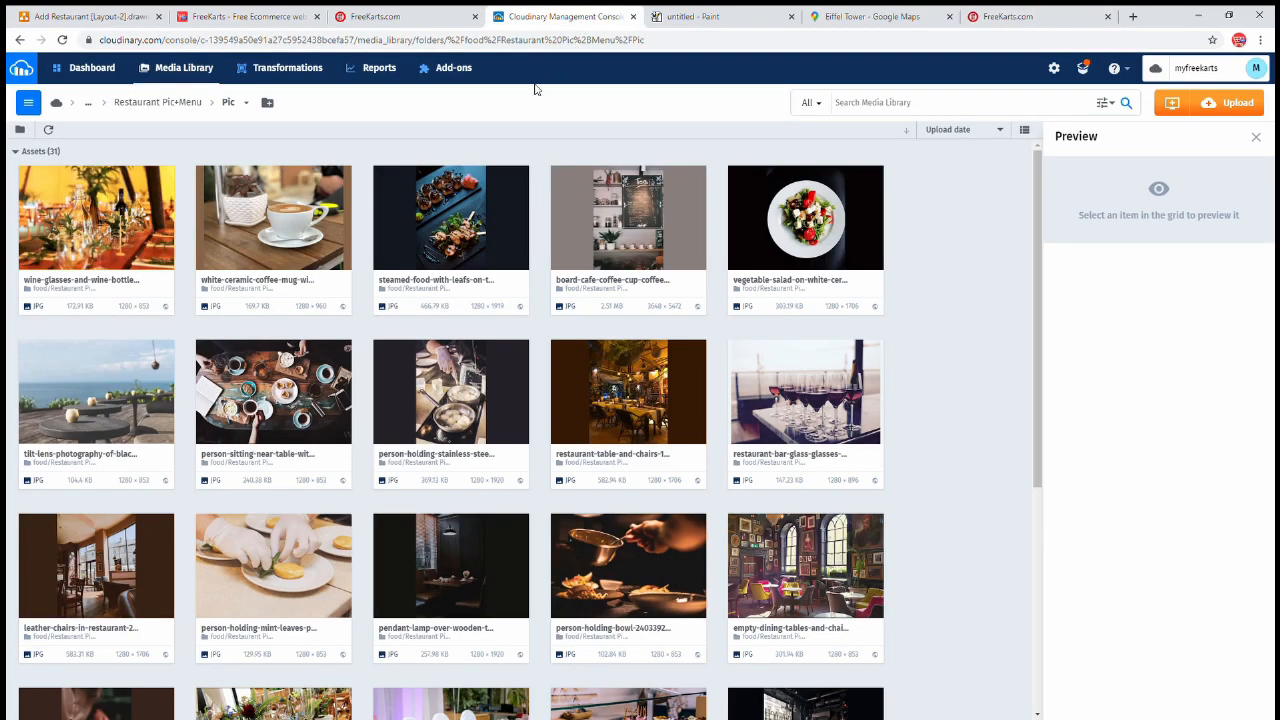
pyautogui.click(163, 104)
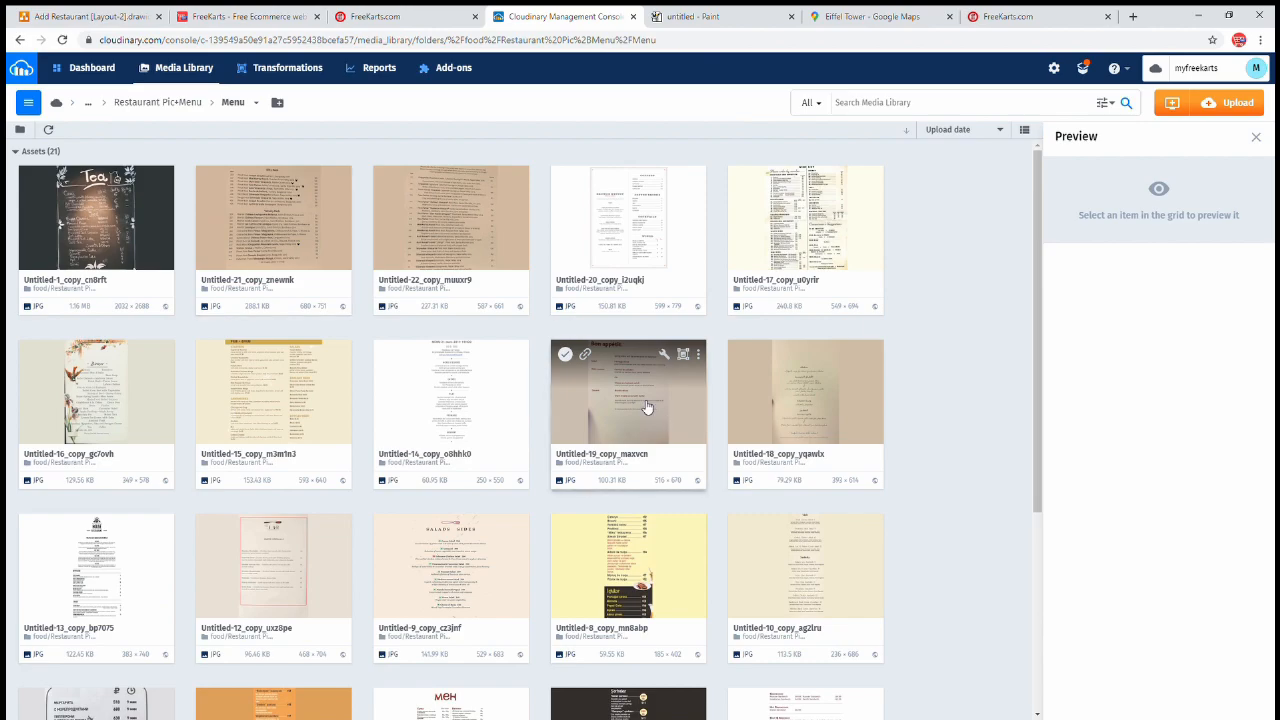
pyautogui.click(587, 355)
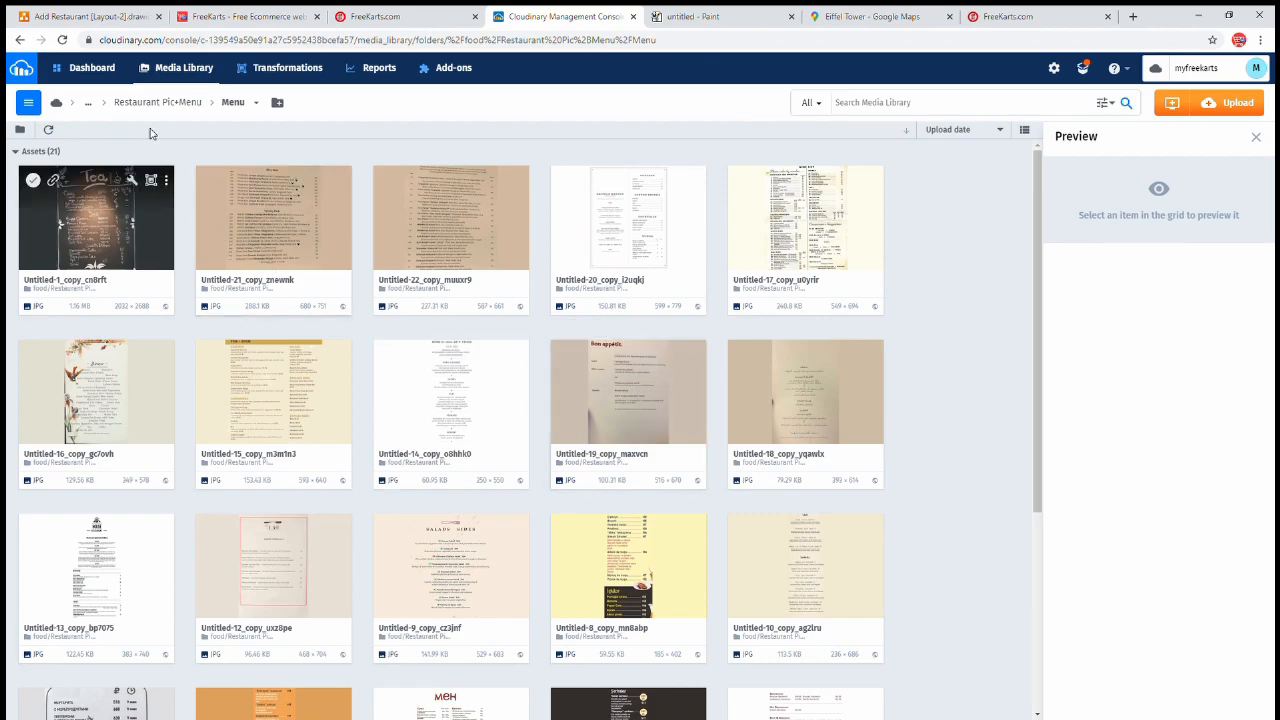
# Paste the menu image link into the six Restaurant Menu fields of the first two rows
pyautogui.click(403, 22)
pyautogui.click(406, 315)
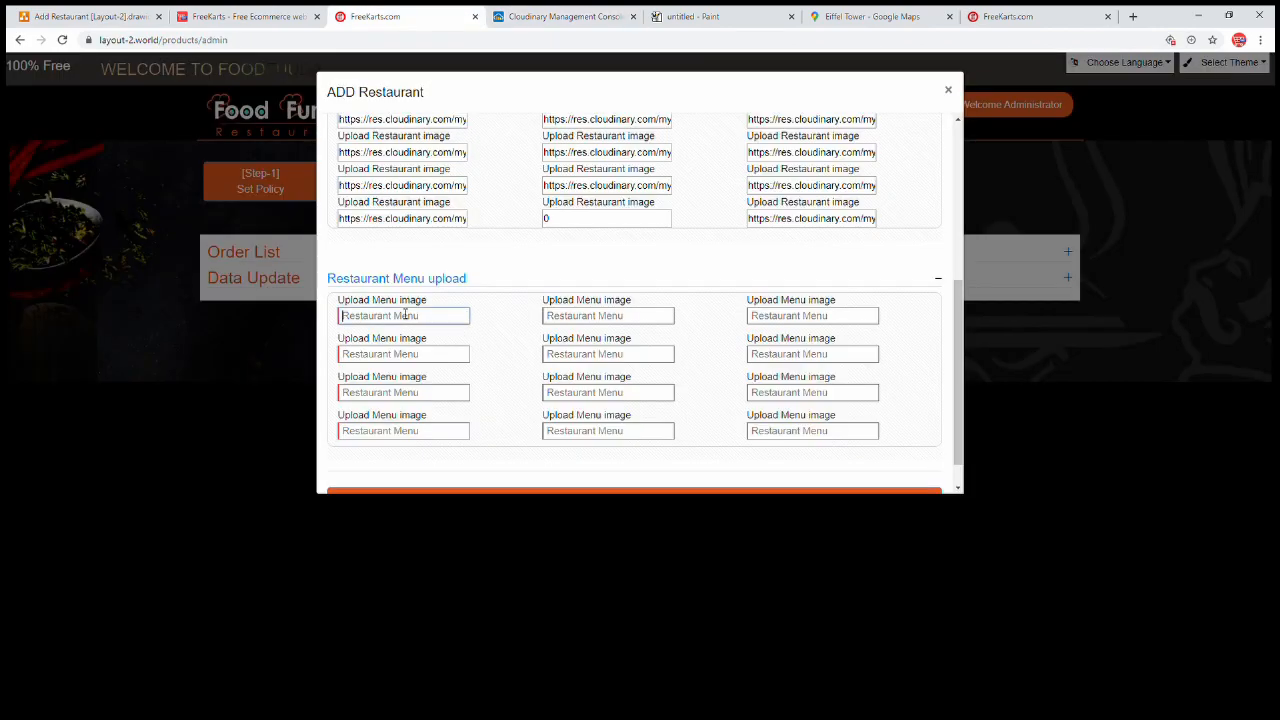
pyautogui.hotkey('ctrl', 'v')
pyautogui.click(557, 318)
pyautogui.hotkey('ctrl', 'v')
pyautogui.click(785, 317)
pyautogui.hotkey('ctrl', 'v')
pyautogui.click(793, 350)
pyautogui.hotkey('ctrl', 'v')
pyautogui.click(450, 349)
pyautogui.hotkey('ctrl', 'v')
pyautogui.click(595, 349)
pyautogui.hotkey('ctrl', 'v')
# Enter 0 in the third- and fourth-row Restaurant Menu fields
pyautogui.click(432, 391)
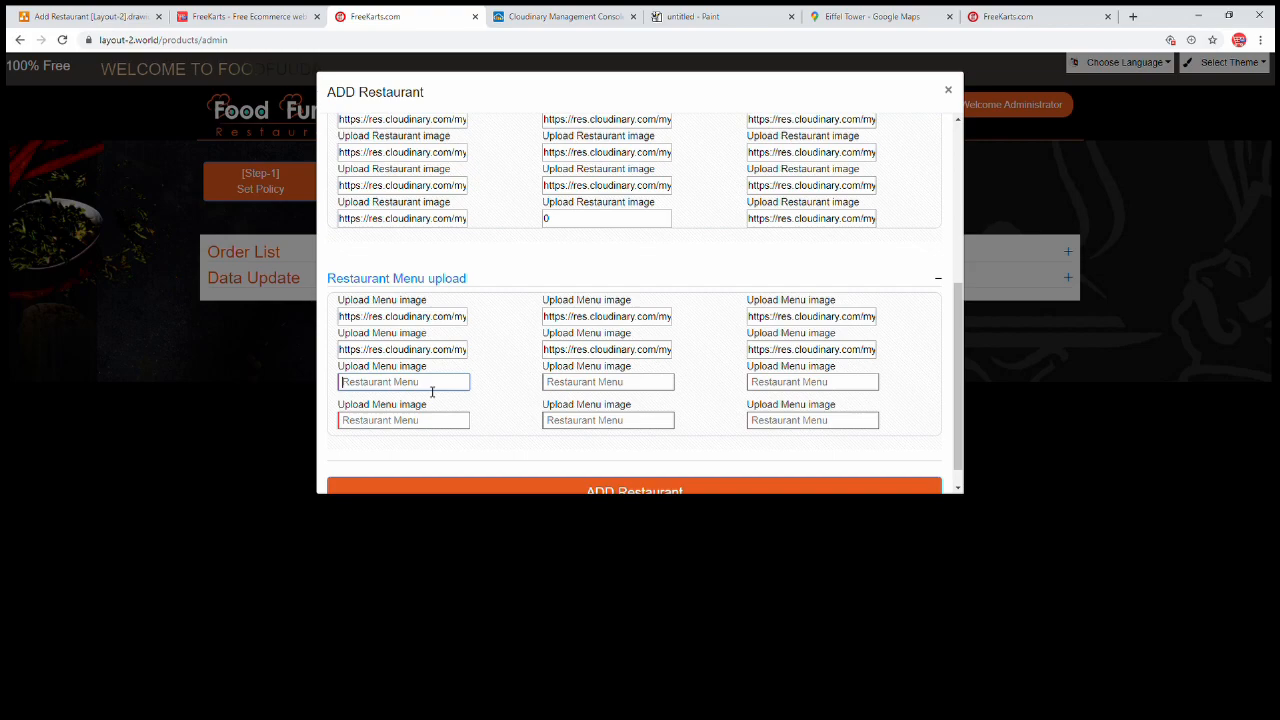
pyautogui.write('0')
pyautogui.click(572, 385)
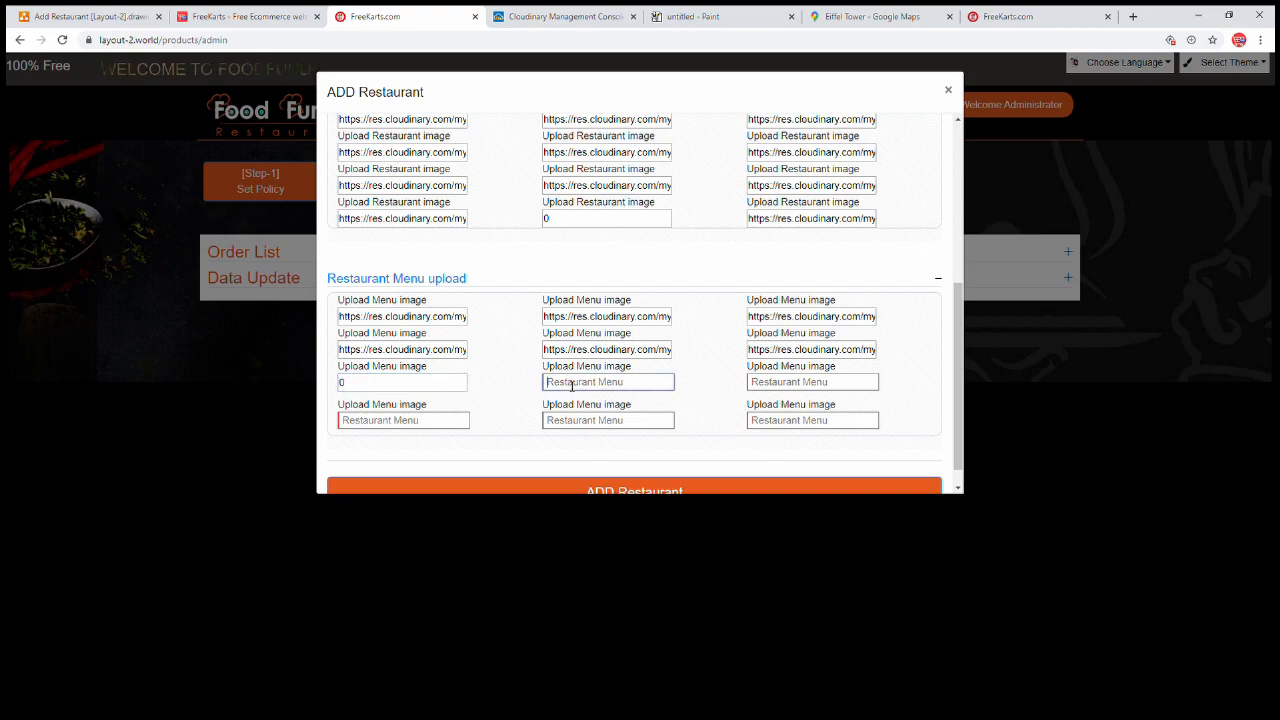
pyautogui.write('0')
pyautogui.click(800, 382)
pyautogui.write('0')
pyautogui.click(800, 415)
pyautogui.write('0')
pyautogui.click(602, 424)
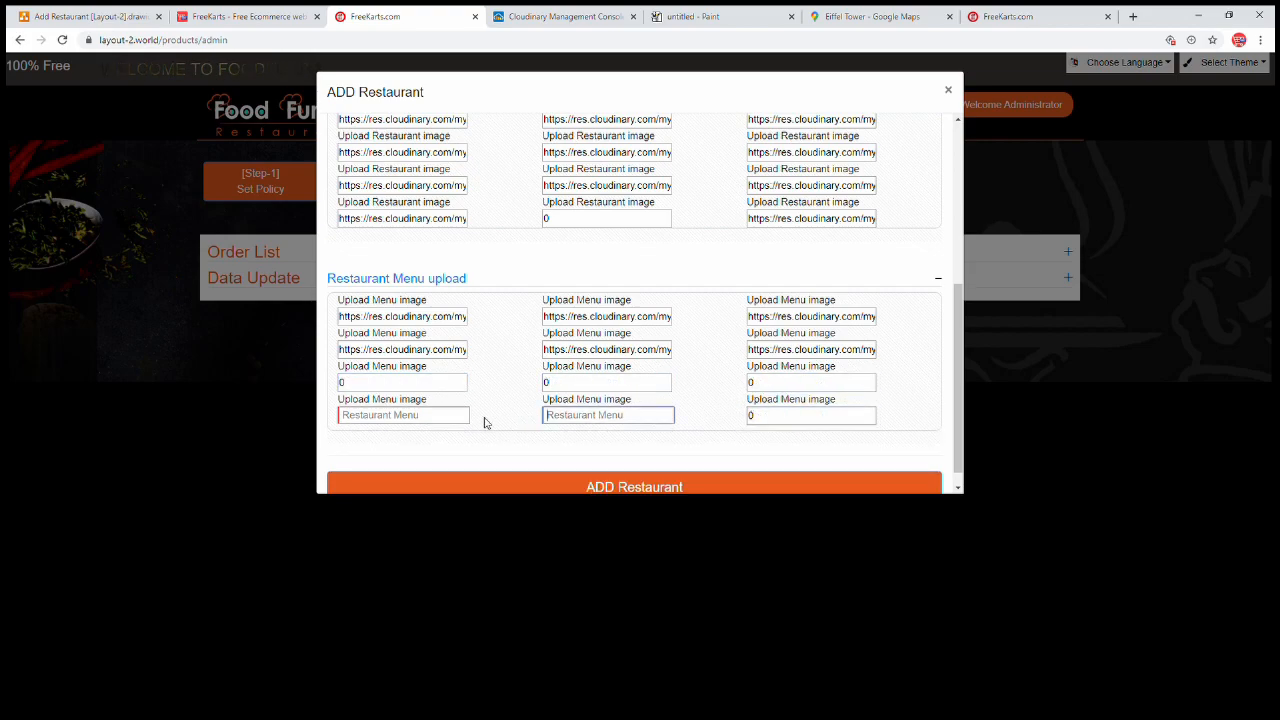
pyautogui.write('0')
pyautogui.click(453, 418)
pyautogui.write('0')
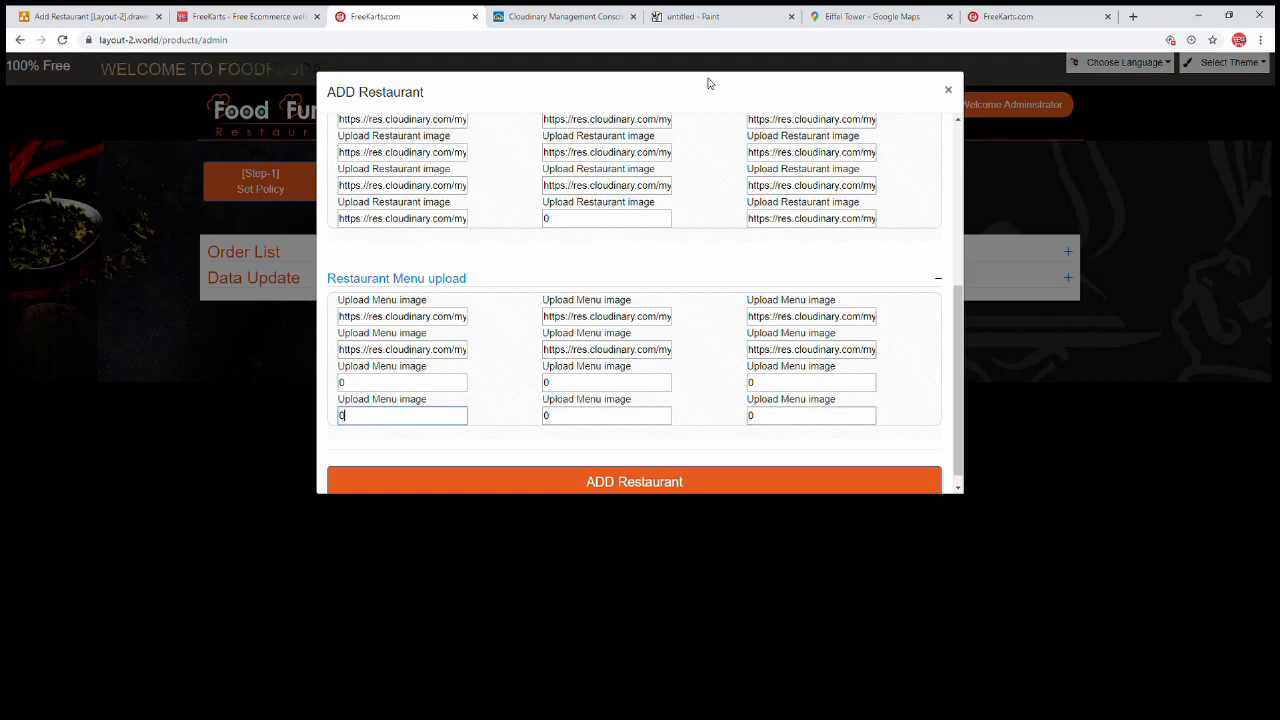
# Submit the new Villa restaurant, then bring up the restaurant list from the home page
pyautogui.click(700, 484)
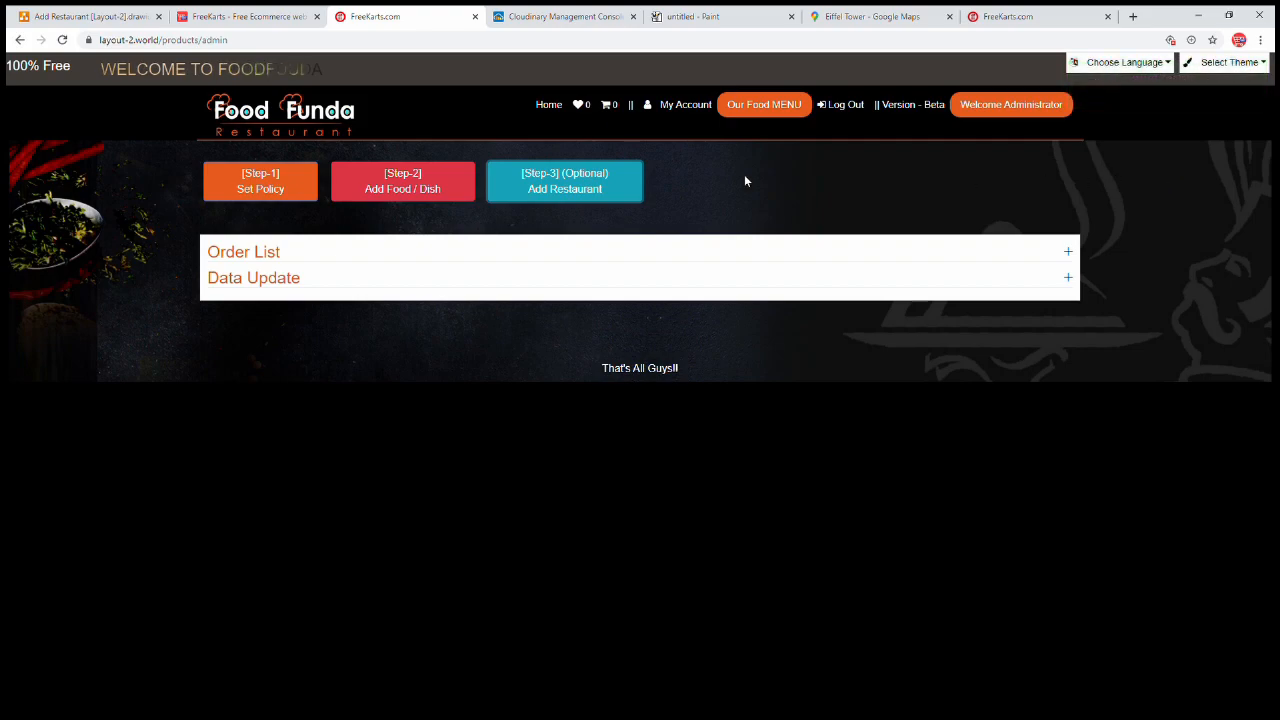
pyautogui.click(548, 106)
pyautogui.click(614, 515)
pyautogui.scroll(-2, 732, 481)
pyautogui.scroll(-2, 732, 481)
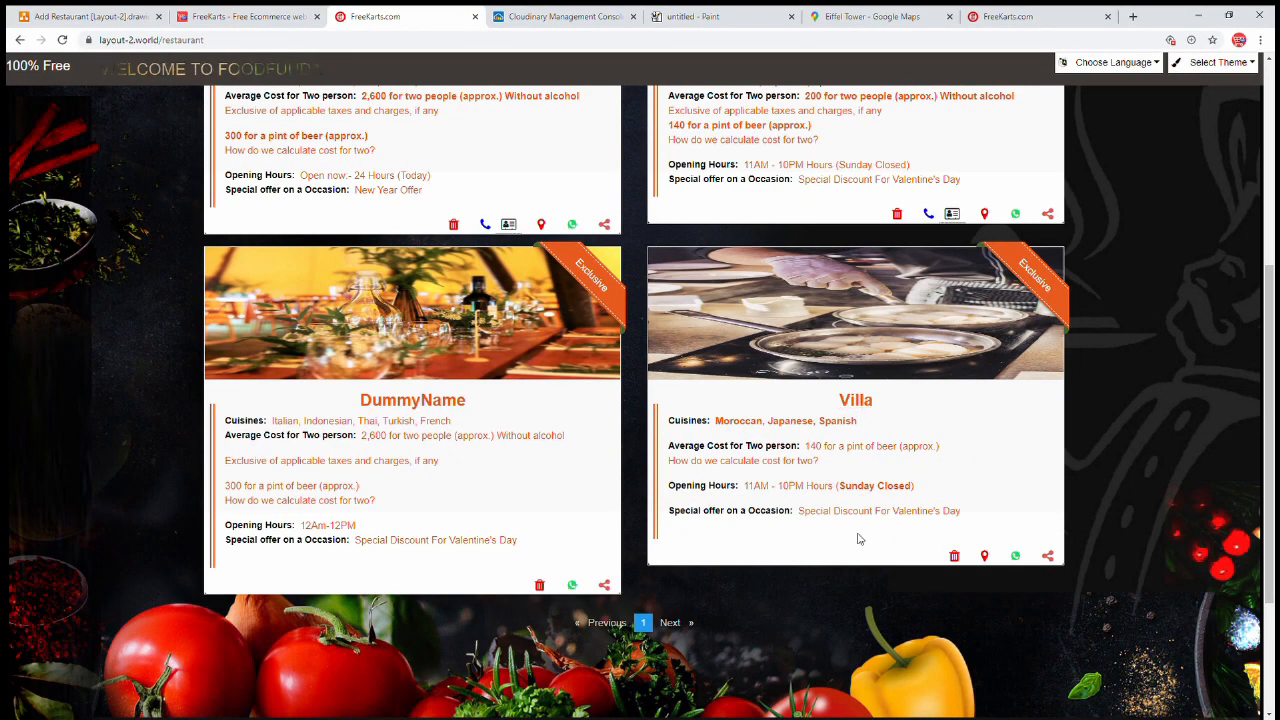
# Open Villa's detail page and review its cuisines, opening hours and Sunday closing note
pyautogui.click(858, 404)
pyautogui.scroll(-3, 751, 443)
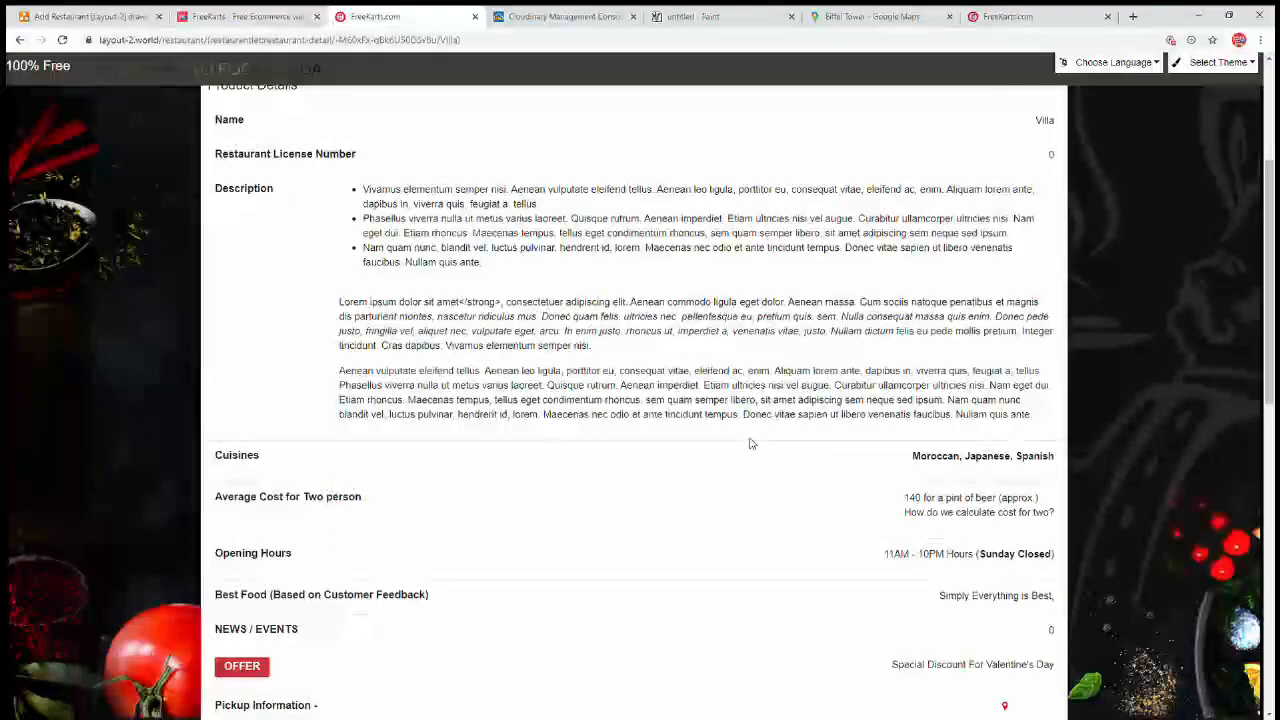
pyautogui.scroll(-1, 751, 443)
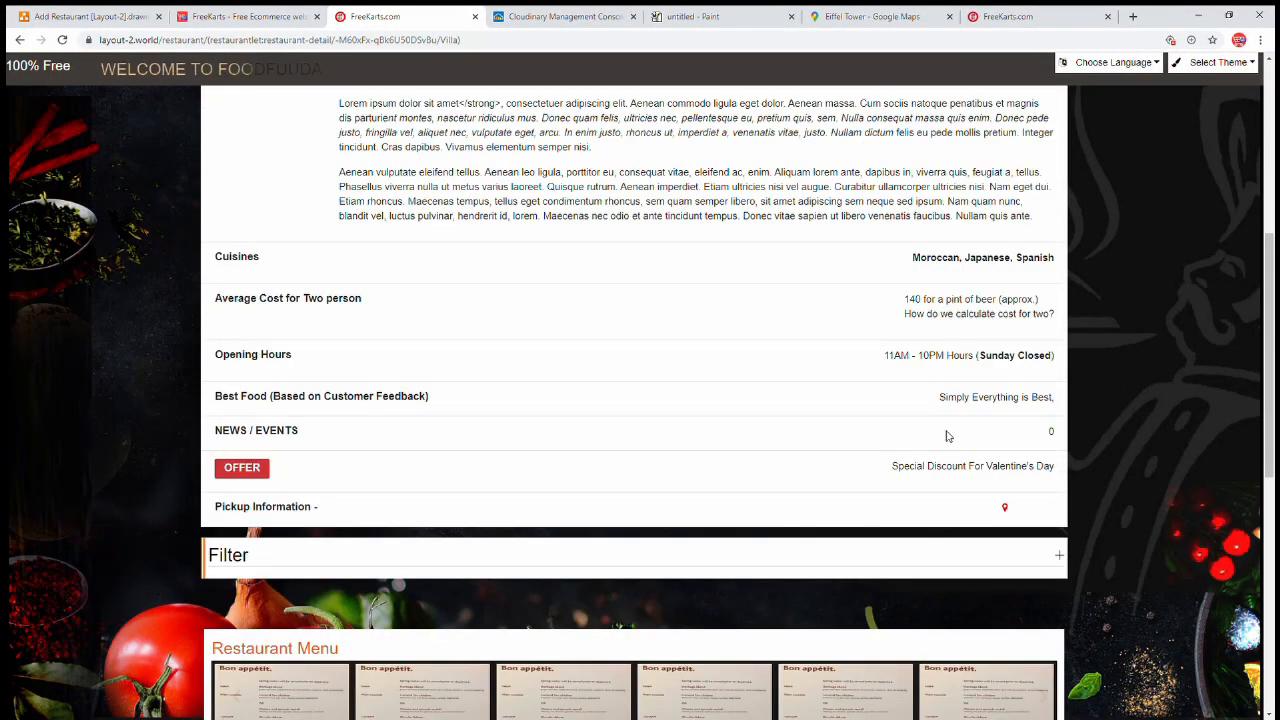
pyautogui.moveTo(990, 370); pyautogui.dragTo(1016, 360)
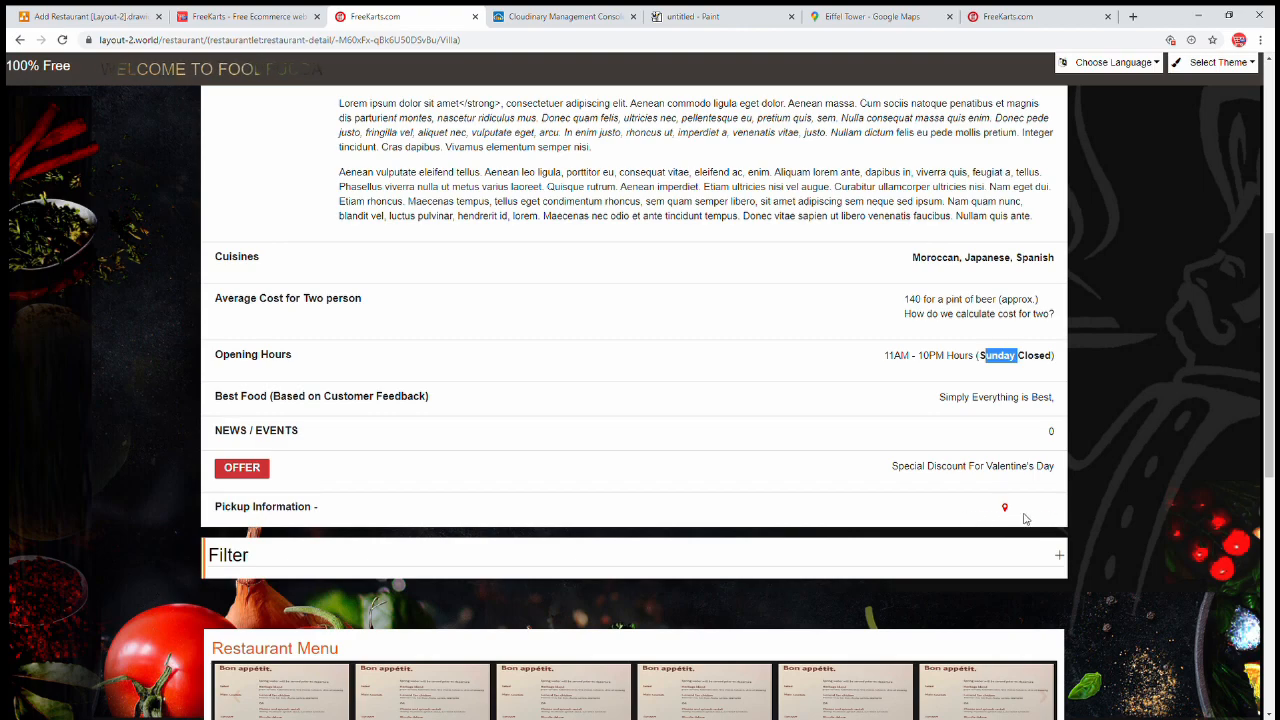
pyautogui.scroll(-3, 1034, 518)
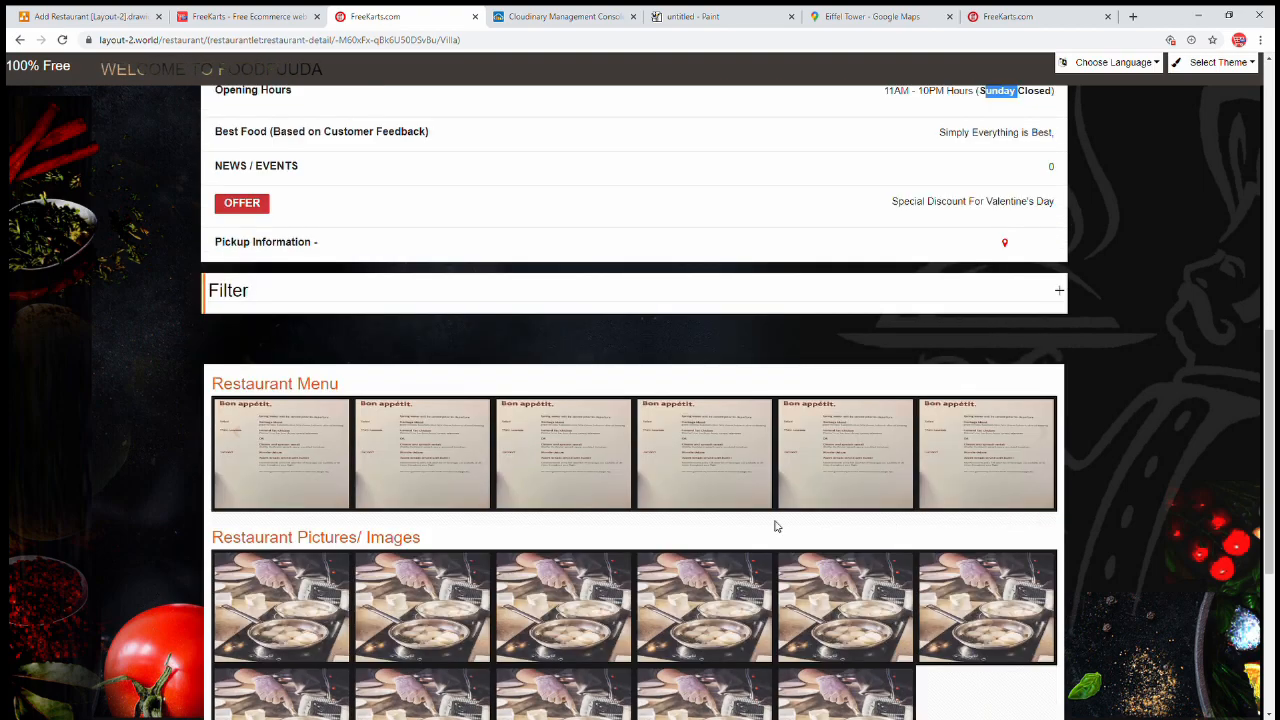
pyautogui.scroll(-2, 943, 480)
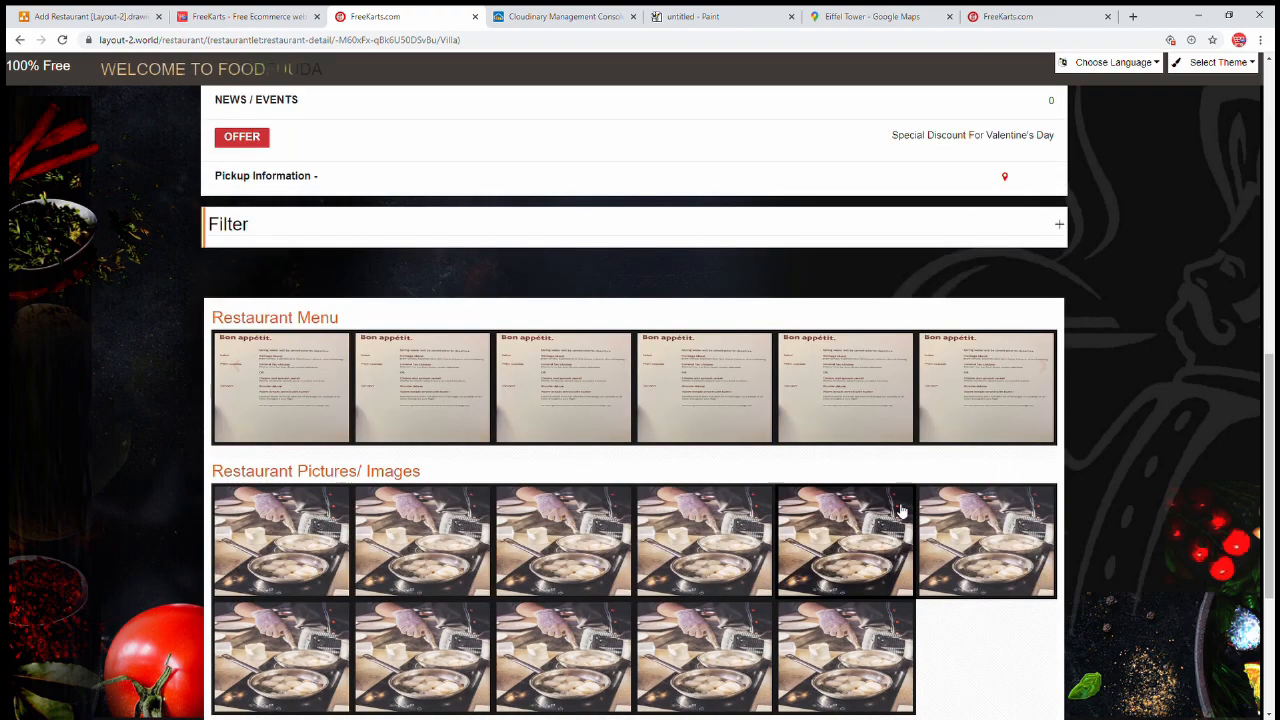
# Enlarge one of Villa's restaurant pictures and browse its menu images and pictures
pyautogui.click(814, 503)
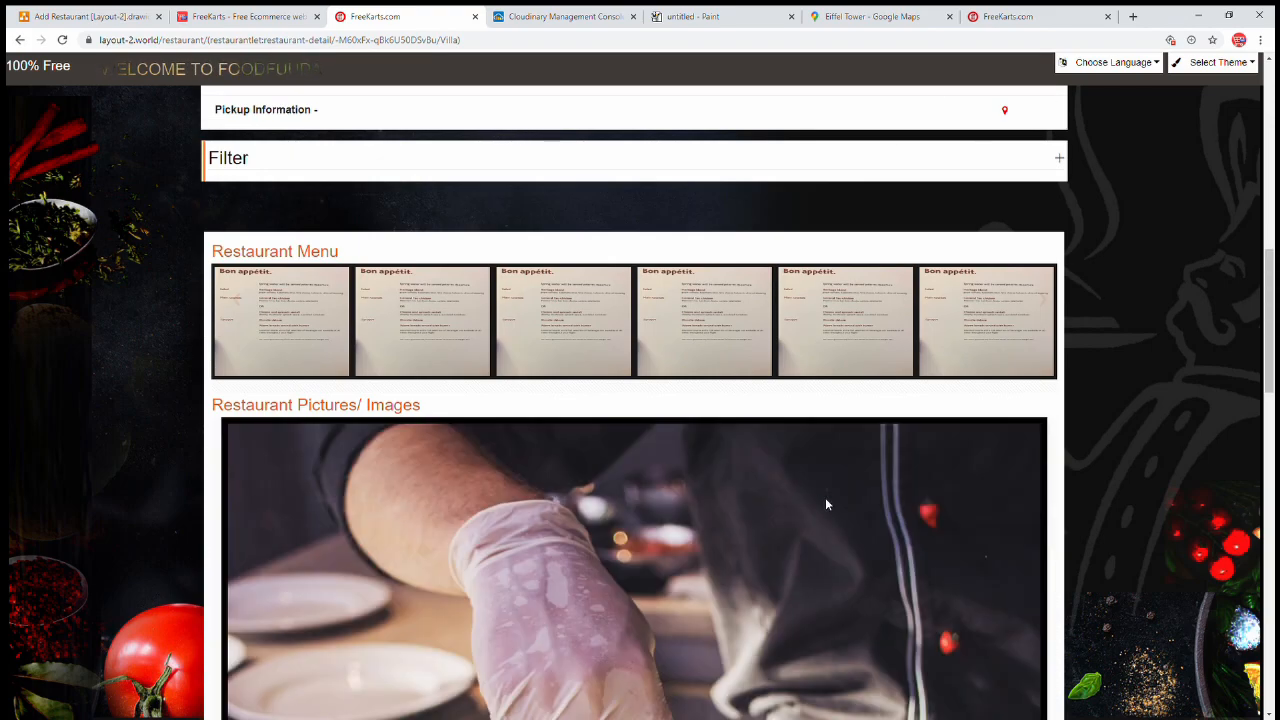
pyautogui.scroll(-5, 846, 511)
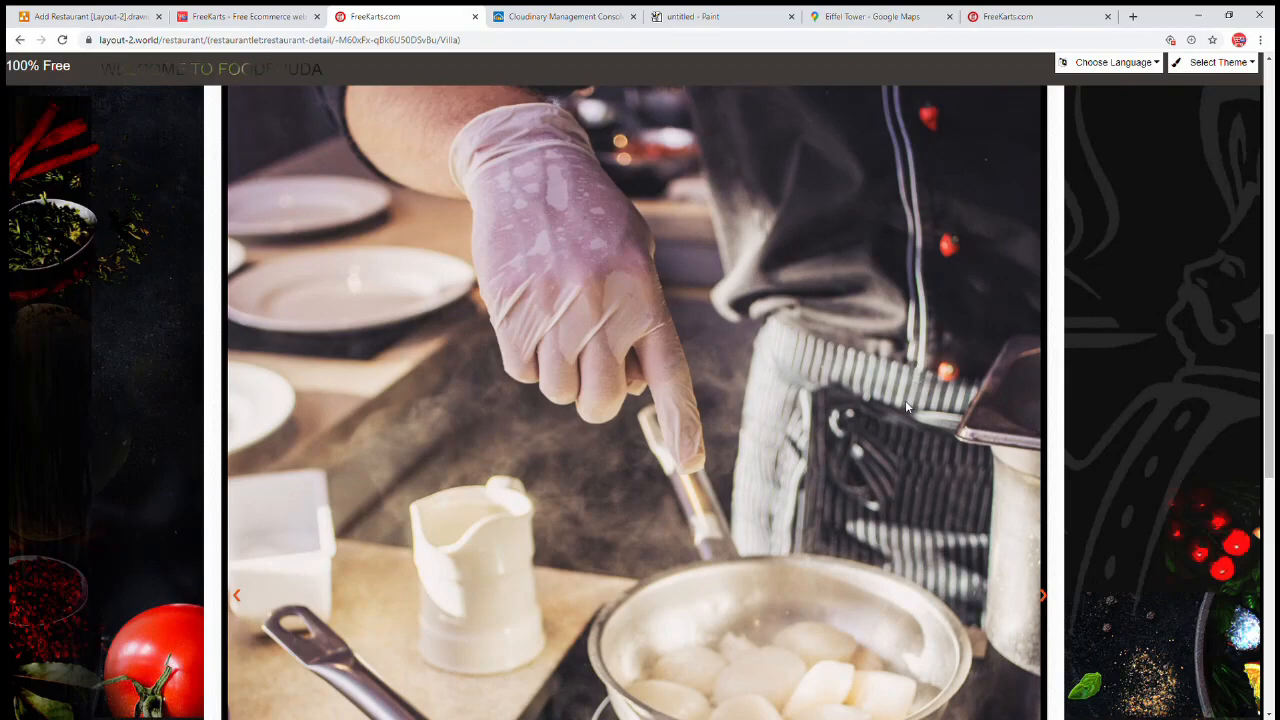
pyautogui.scroll(-2, 895, 412)
pyautogui.scroll(4, 885, 420)
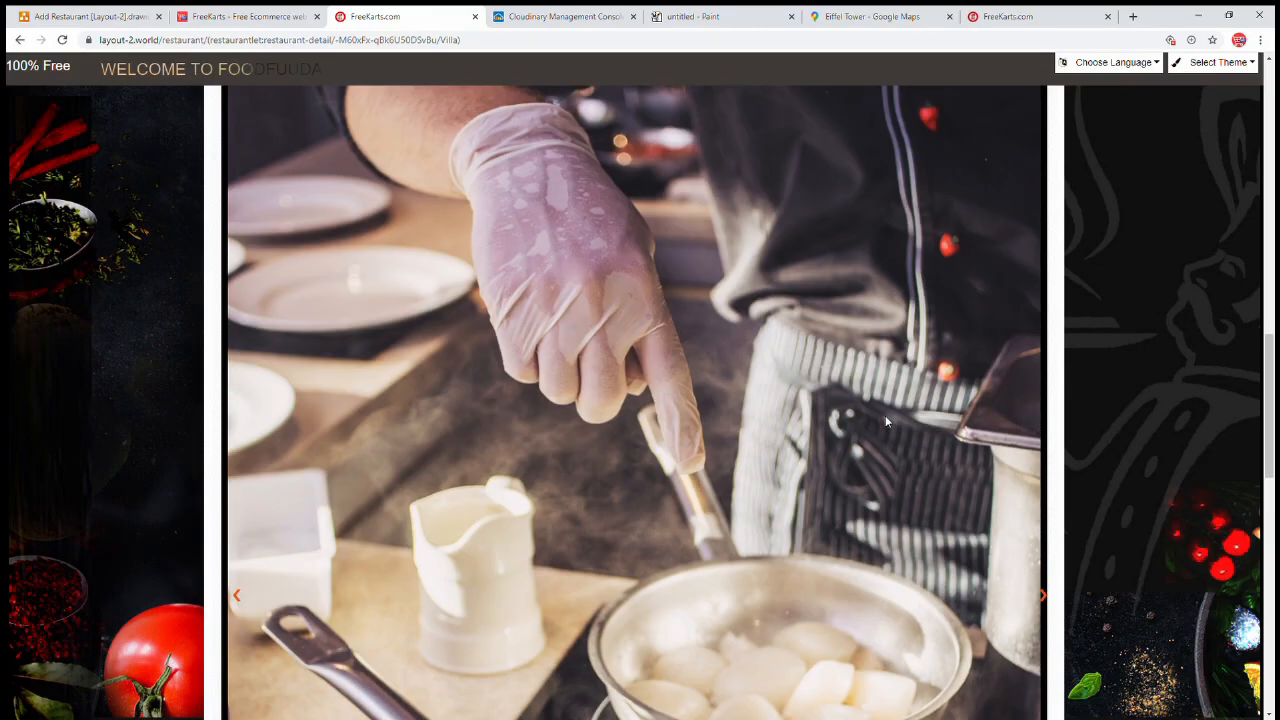
pyautogui.scroll(7, 885, 420)
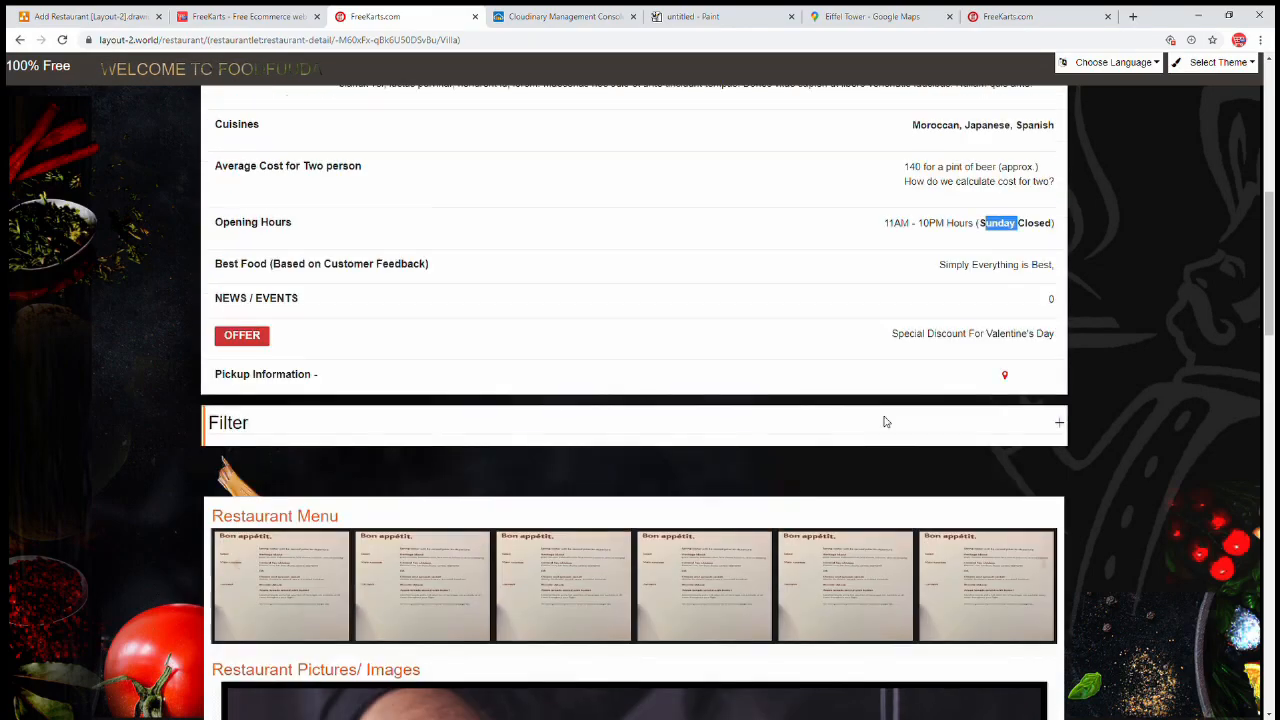
pyautogui.scroll(2, 884, 421)
pyautogui.scroll(2, 884, 421)
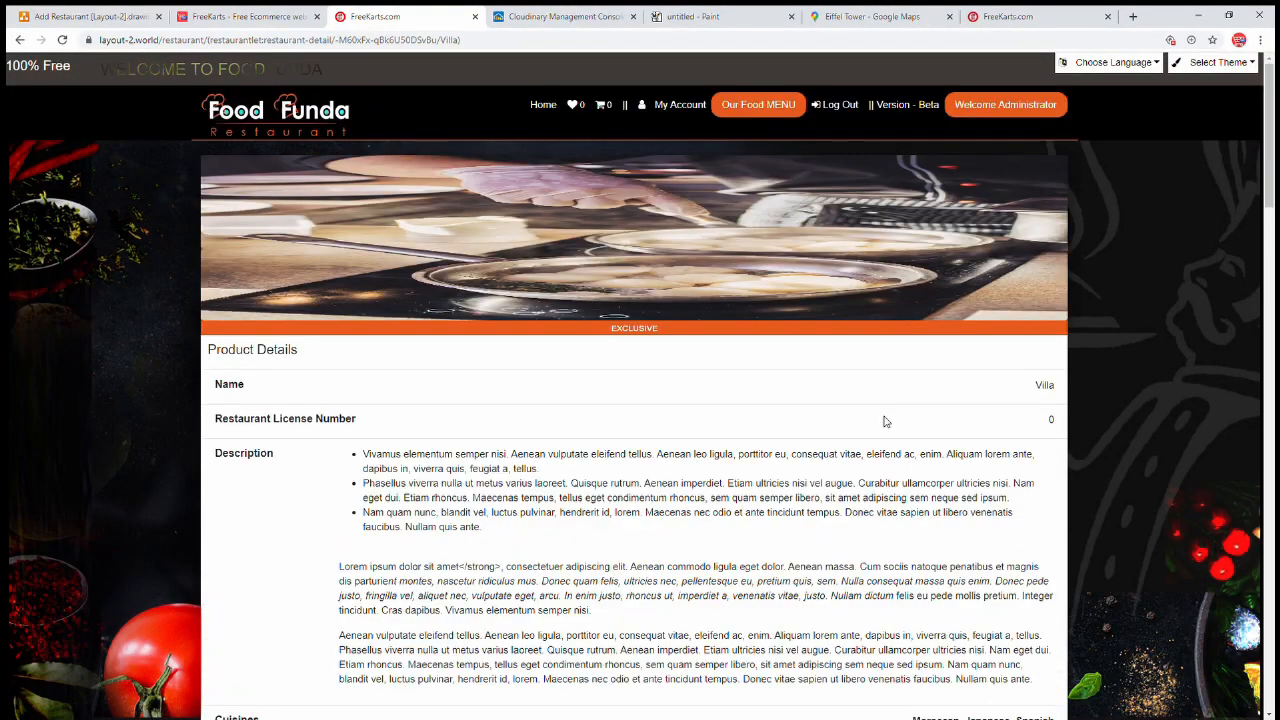